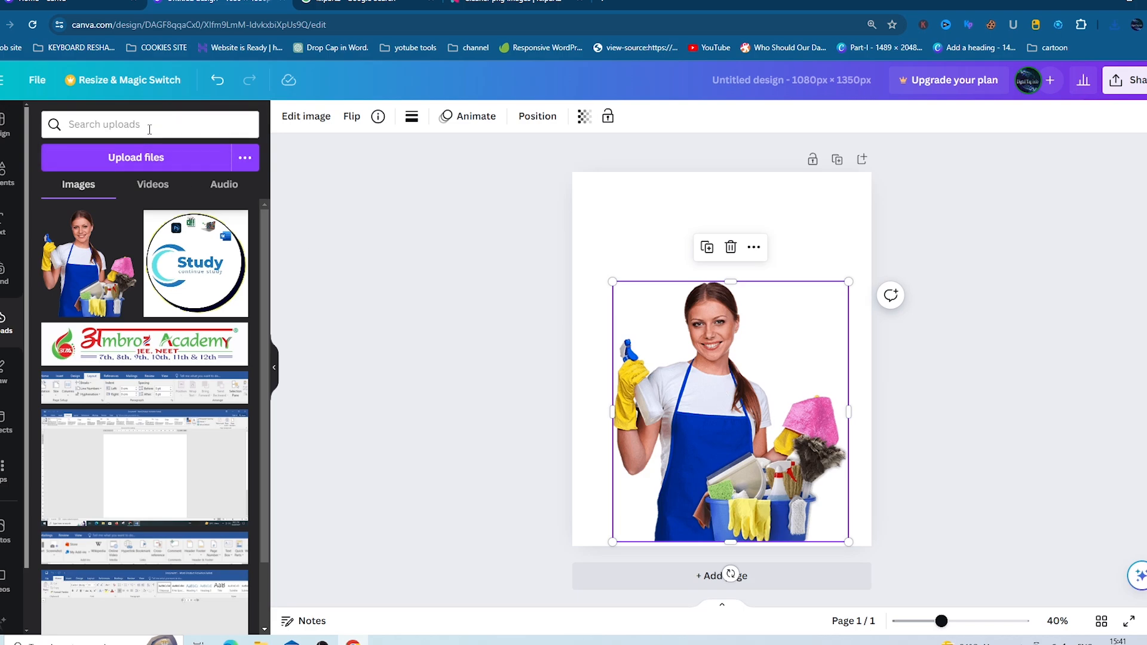
# - Search the uploads for 'gra' and 'gradant', clearing each search when nothing is found
pyautogui.write('gradiant')
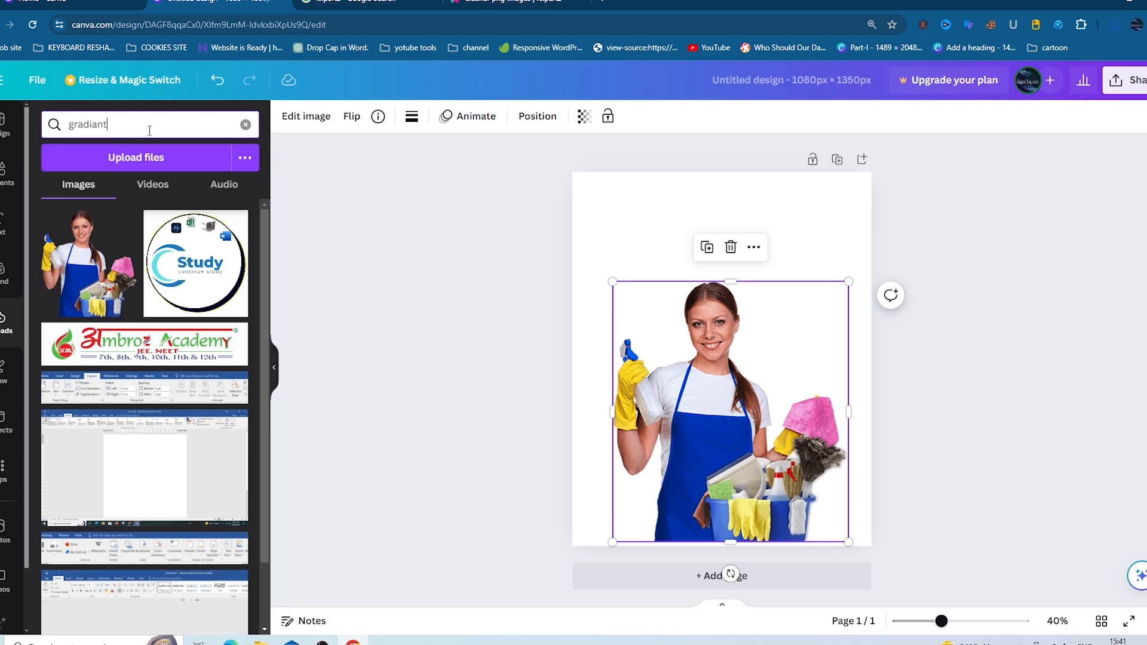
pyautogui.press('Return')
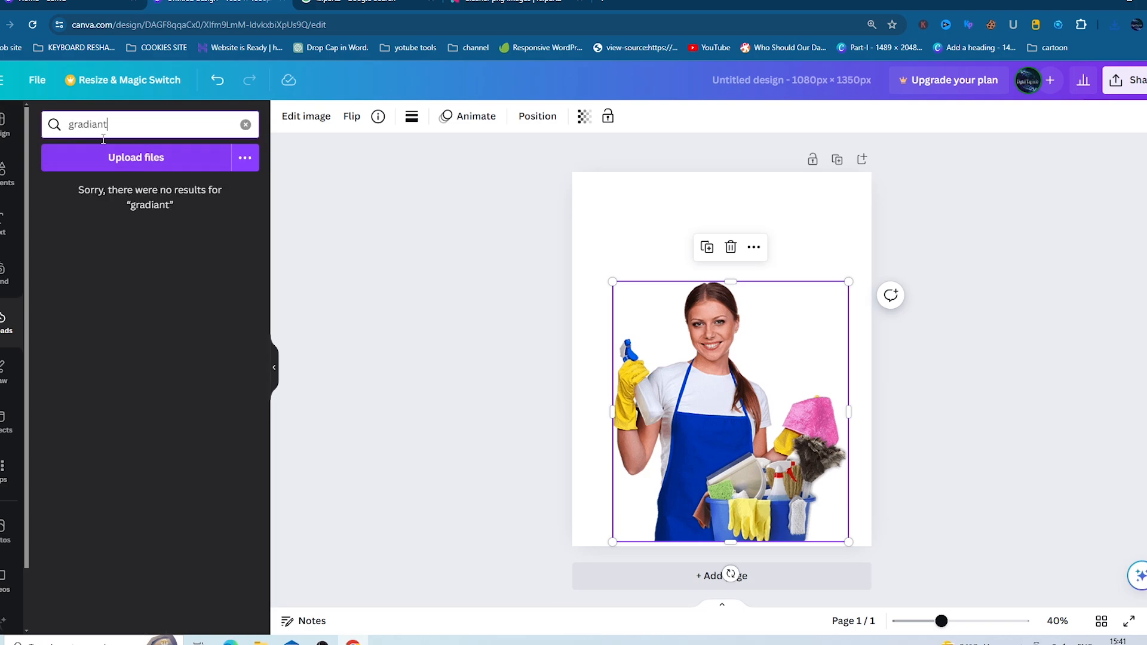
pyautogui.click(245, 124)
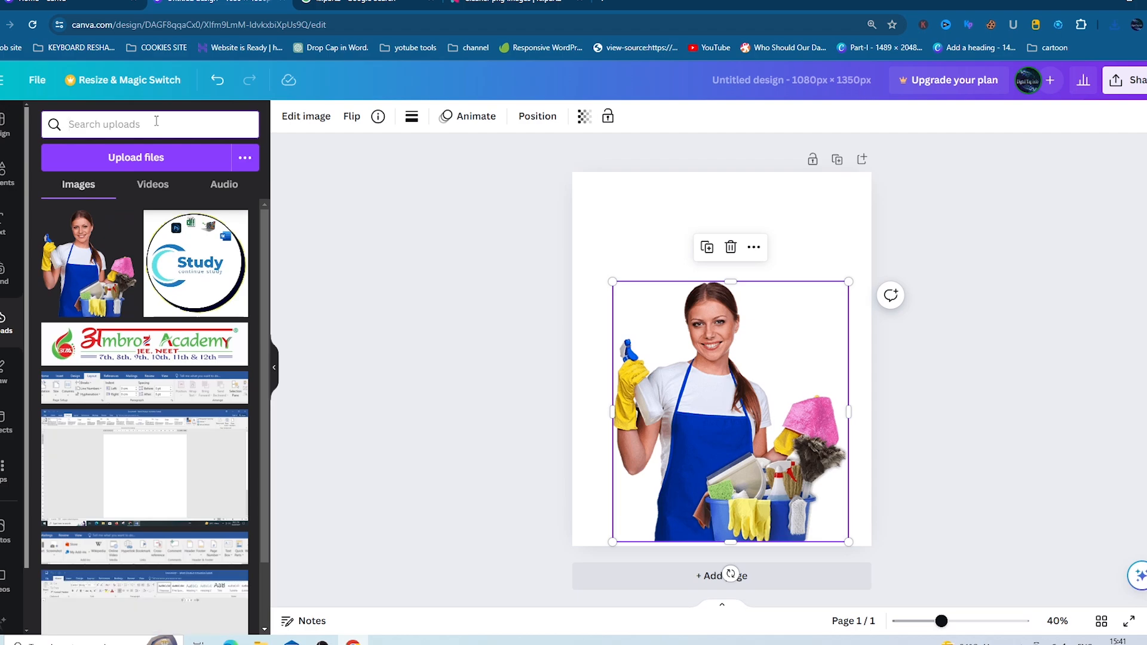
pyautogui.write('gra')
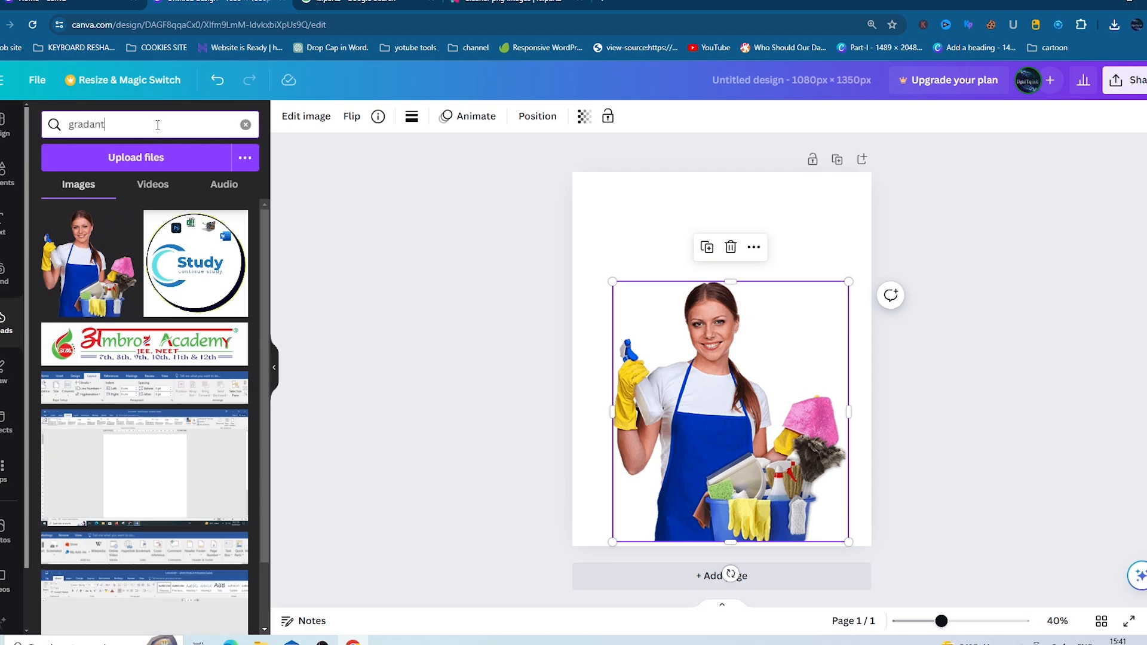
pyautogui.write('dant')
pyautogui.press('Return')
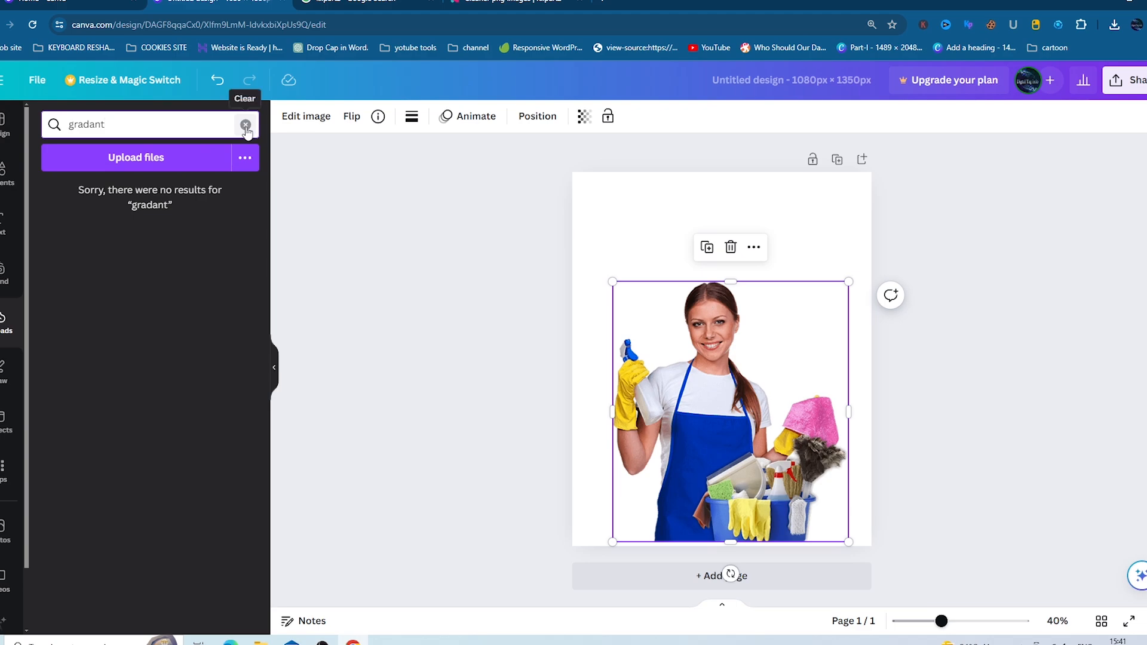
pyautogui.click(246, 126)
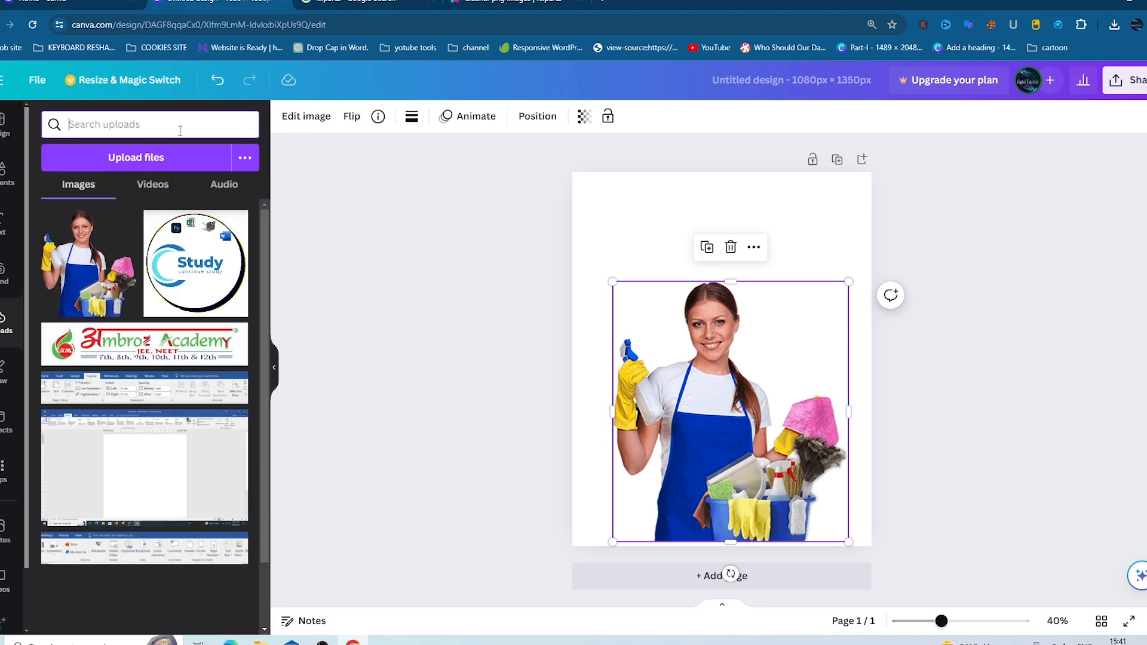
# - Search the elements library for gradient graphics and scroll through the results
pyautogui.click(15, 170)
pyautogui.click(94, 132)
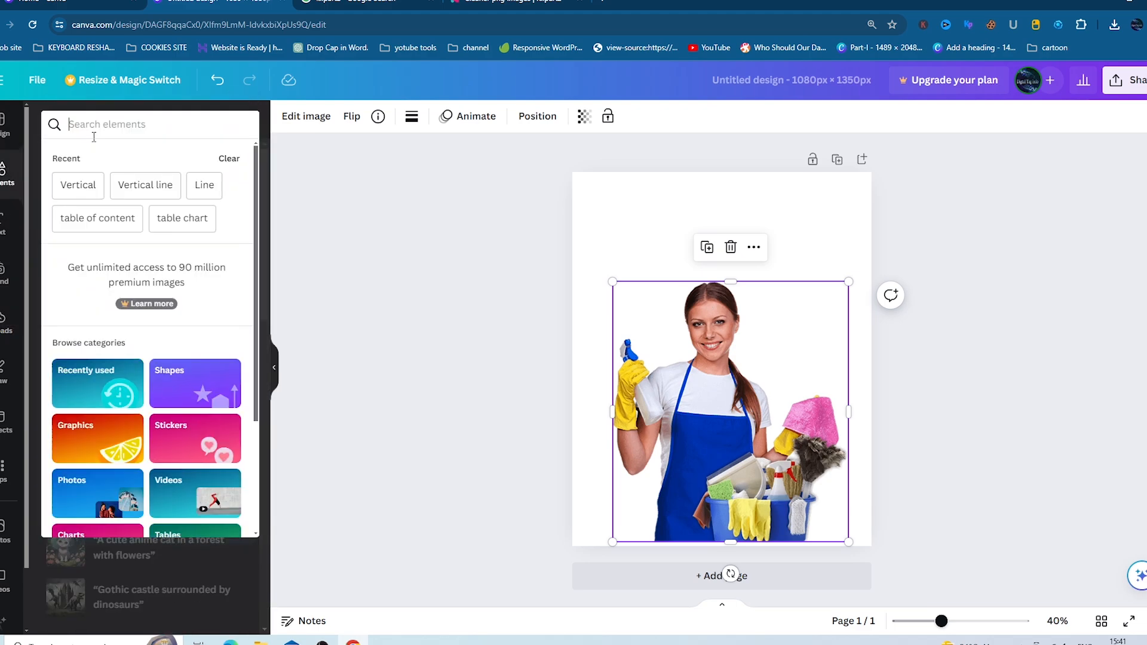
pyautogui.write('gradiant')
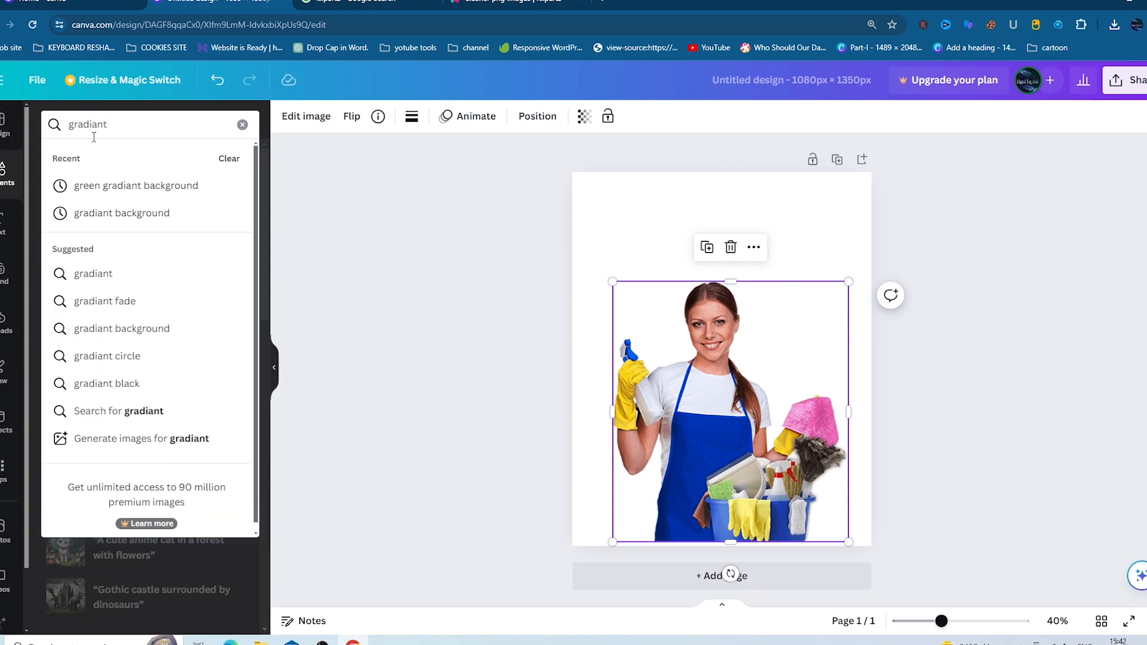
pyautogui.press('Return')
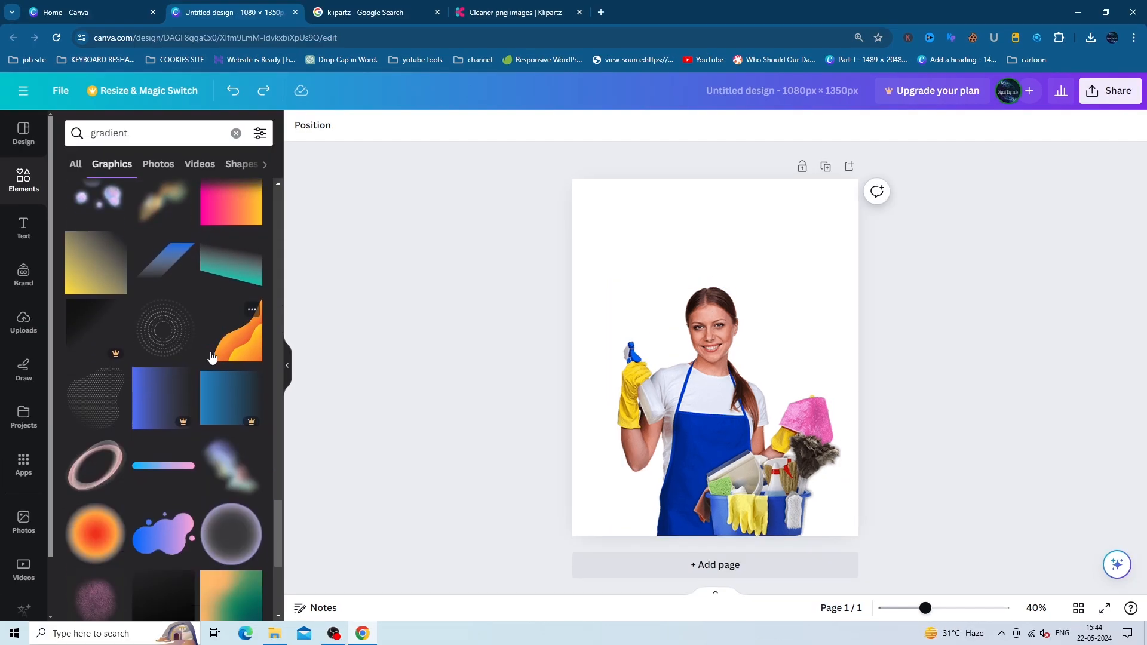
pyautogui.scroll(-8, 211, 357)
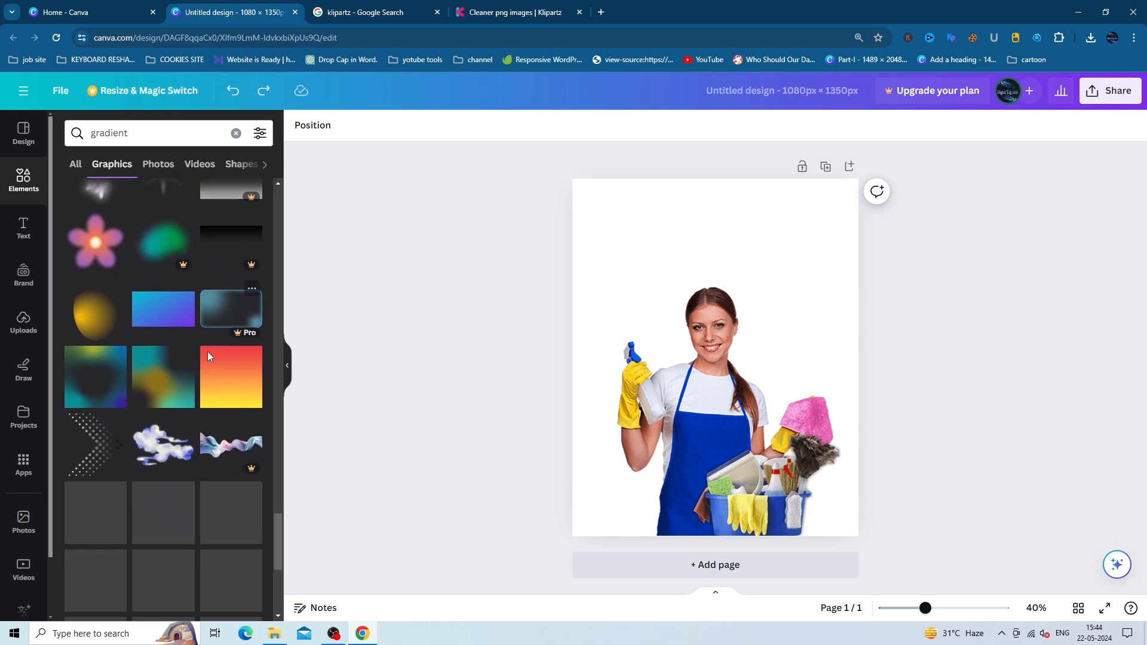
pyautogui.scroll(-6, 207, 356)
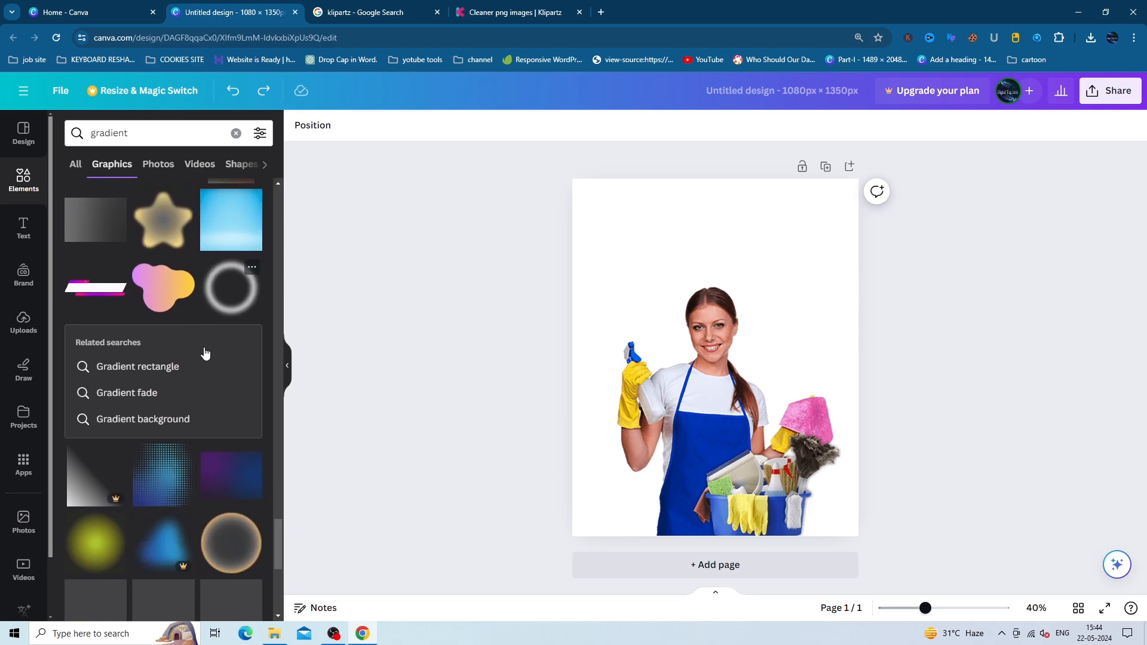
pyautogui.scroll(-10, 205, 353)
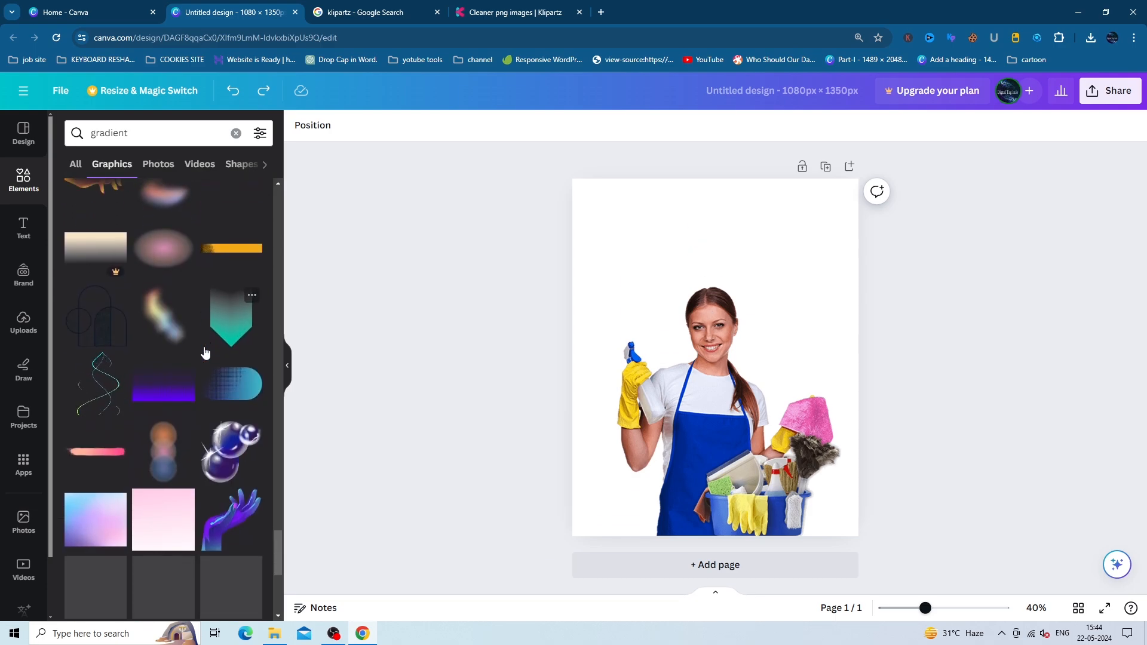
pyautogui.scroll(-10, 205, 353)
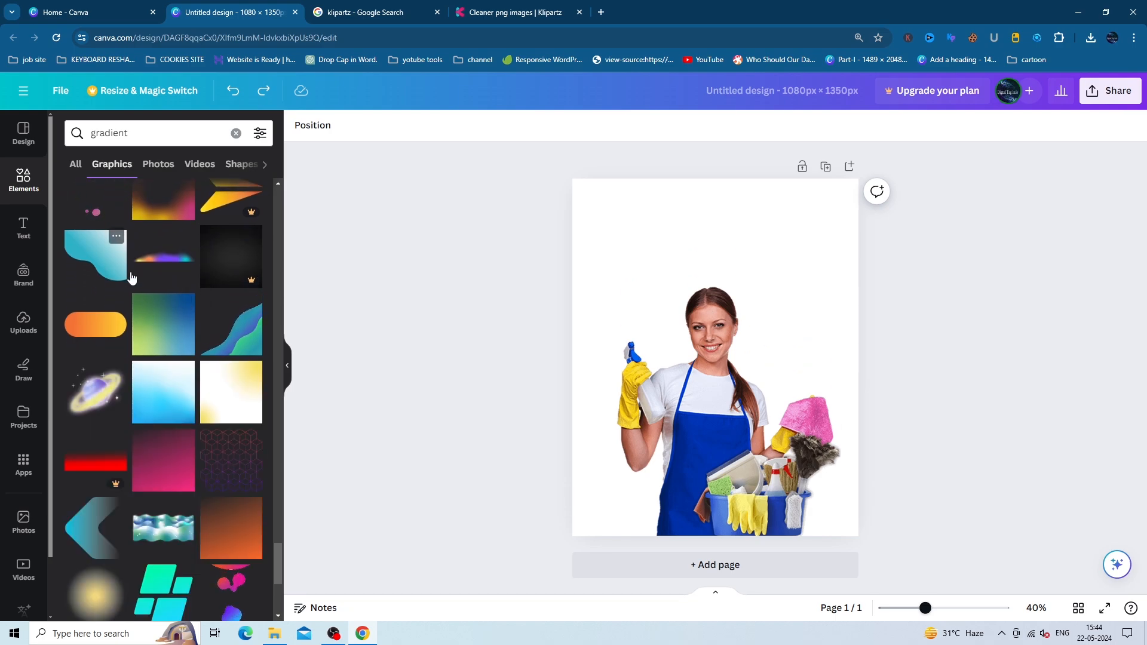
# - Place the cyan gradient wave at the page top, enlarged to about 1,375 × 1,168
pyautogui.moveTo(131, 277); pyautogui.dragTo(681, 239)
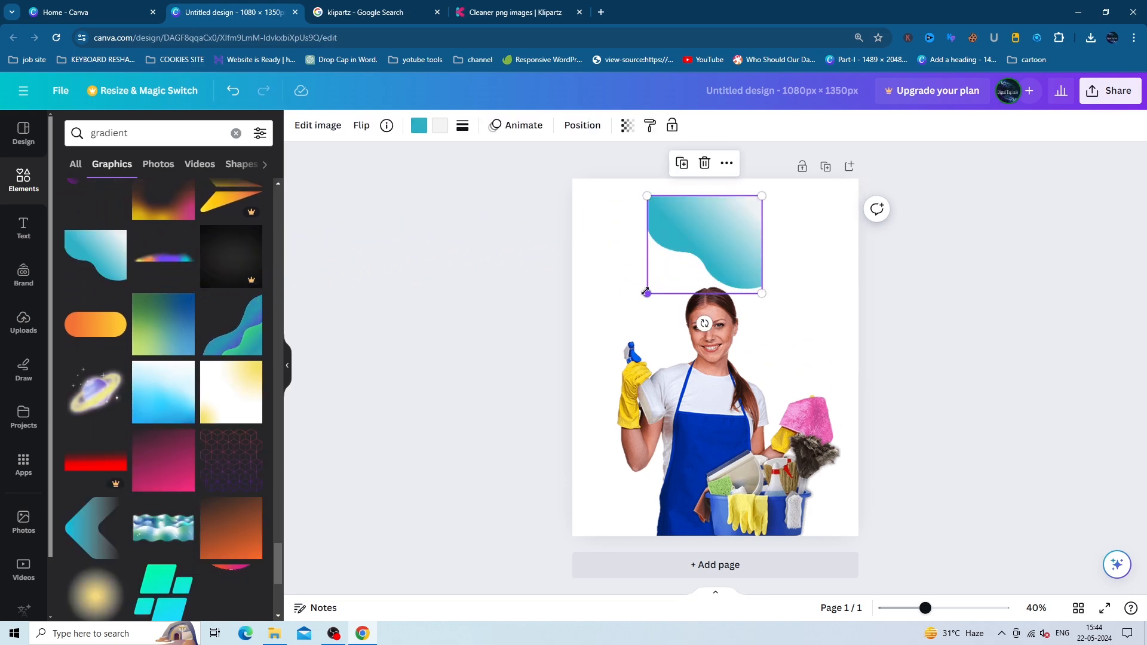
pyautogui.moveTo(646, 292); pyautogui.dragTo(525, 397)
pyautogui.moveTo(760, 397); pyautogui.dragTo(830, 455)
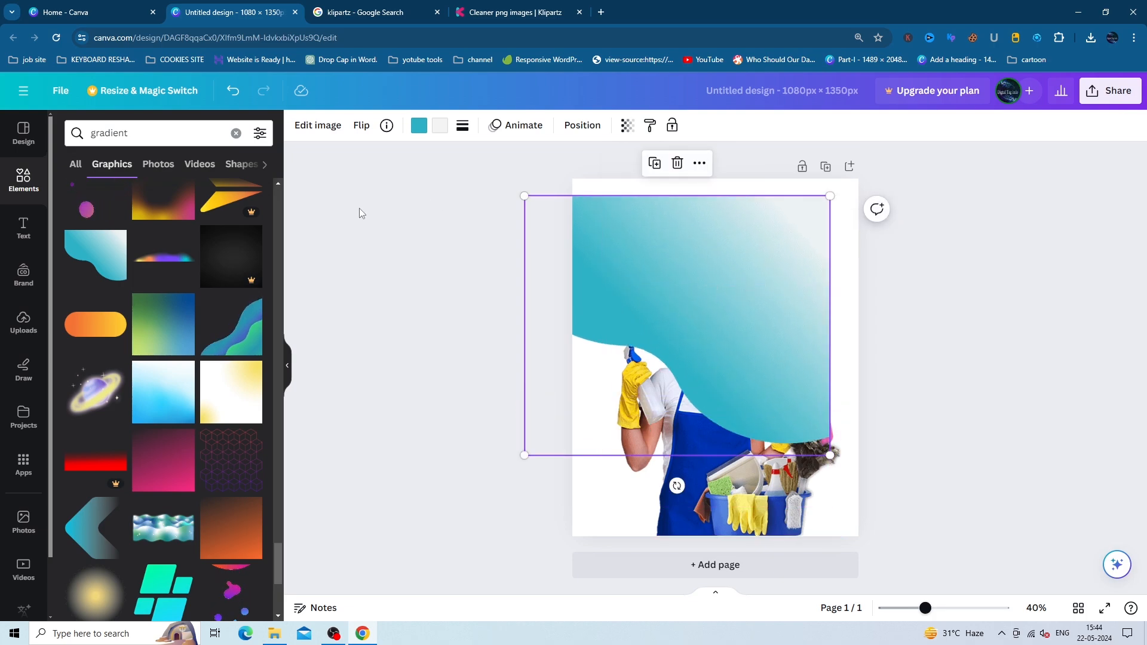
pyautogui.scroll(-6, 180, 359)
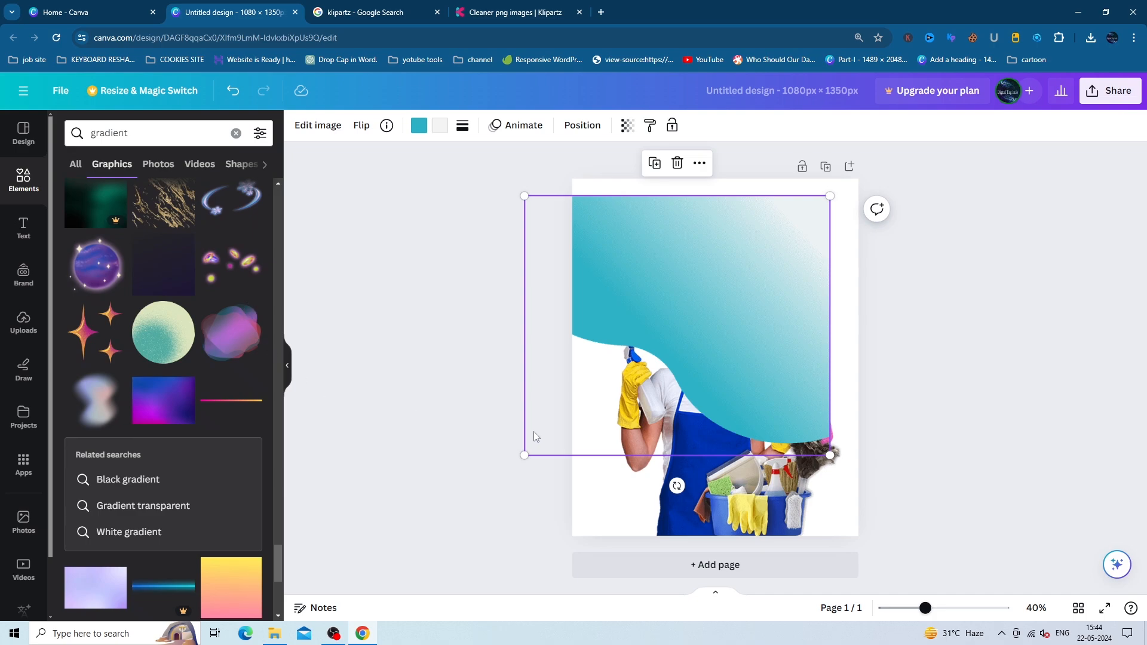
pyautogui.moveTo(689, 292); pyautogui.dragTo(721, 252)
pyautogui.moveTo(553, 414); pyautogui.dragTo(494, 466)
pyautogui.moveTo(725, 383); pyautogui.dragTo(746, 391)
# - Send the gradient wave backward so the woman's photo shows in front of it
pyautogui.rightClick(749, 328)
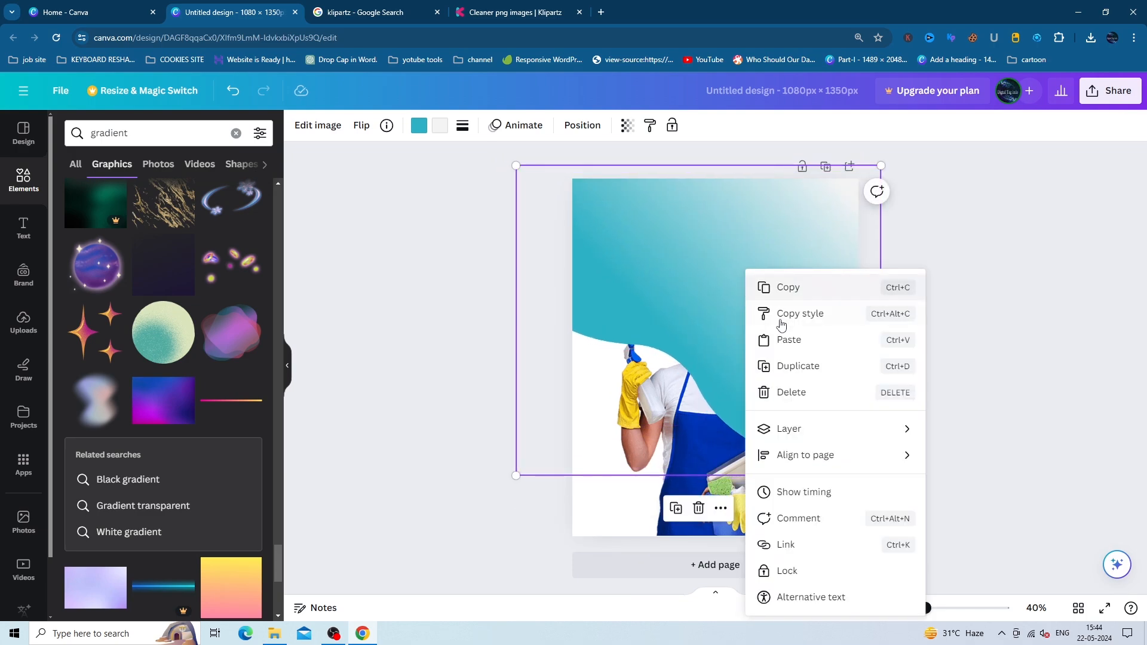
pyautogui.moveTo(818, 432)
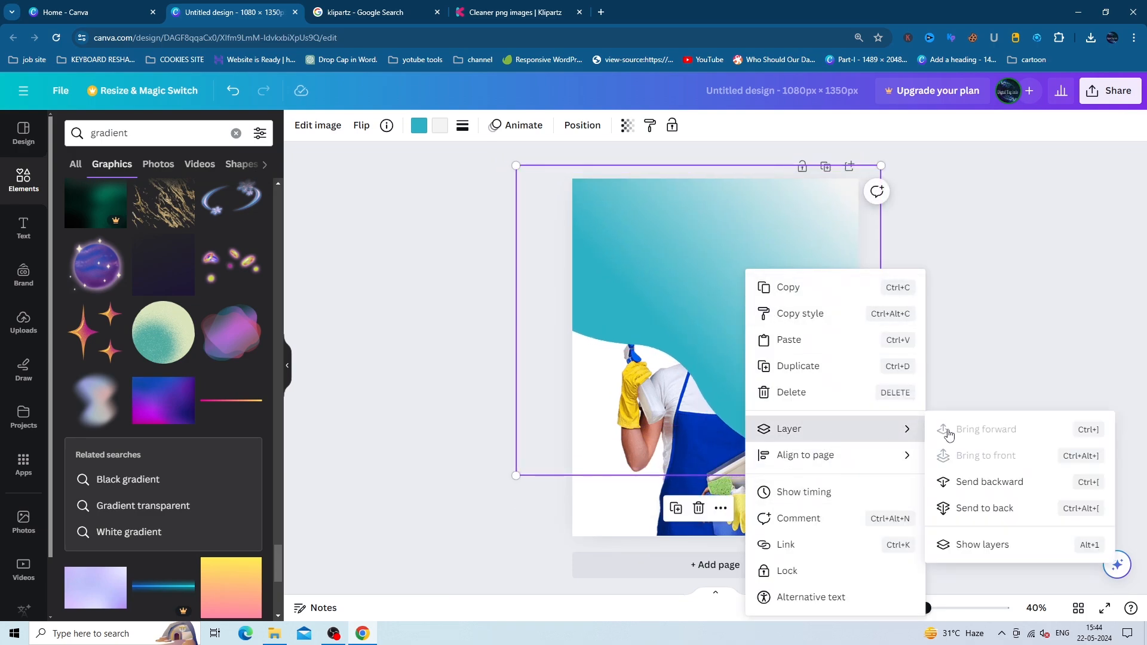
pyautogui.click(973, 480)
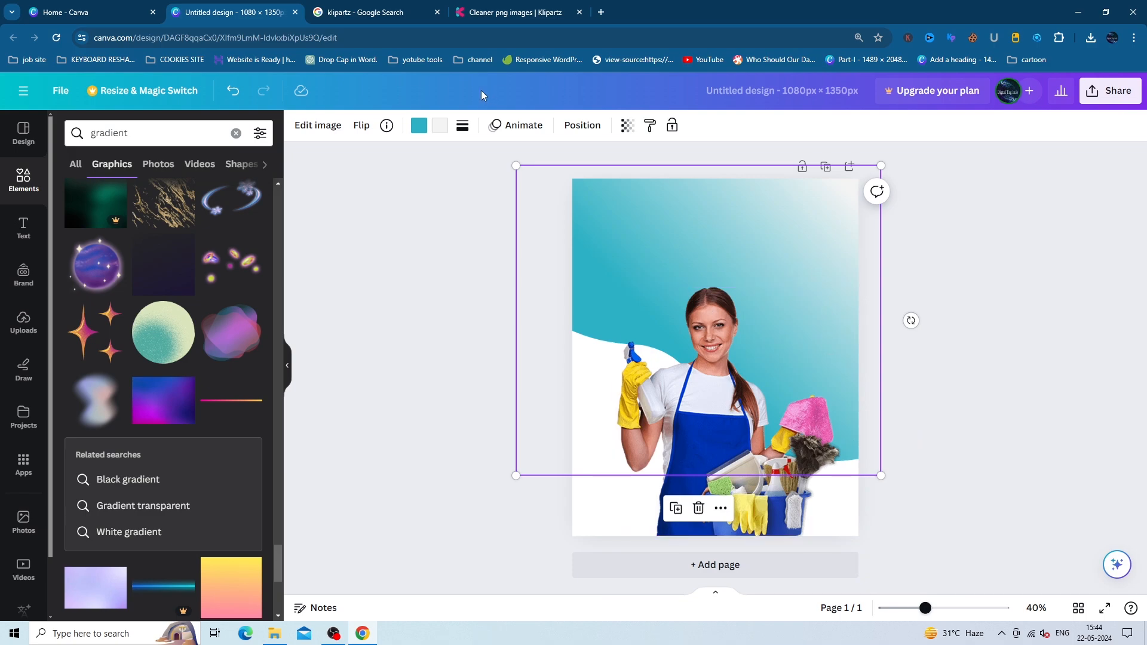
pyautogui.click(439, 125)
# - Recolour the wave gradient to dark blue and violet, and shrink it slightly
pyautogui.click(253, 491)
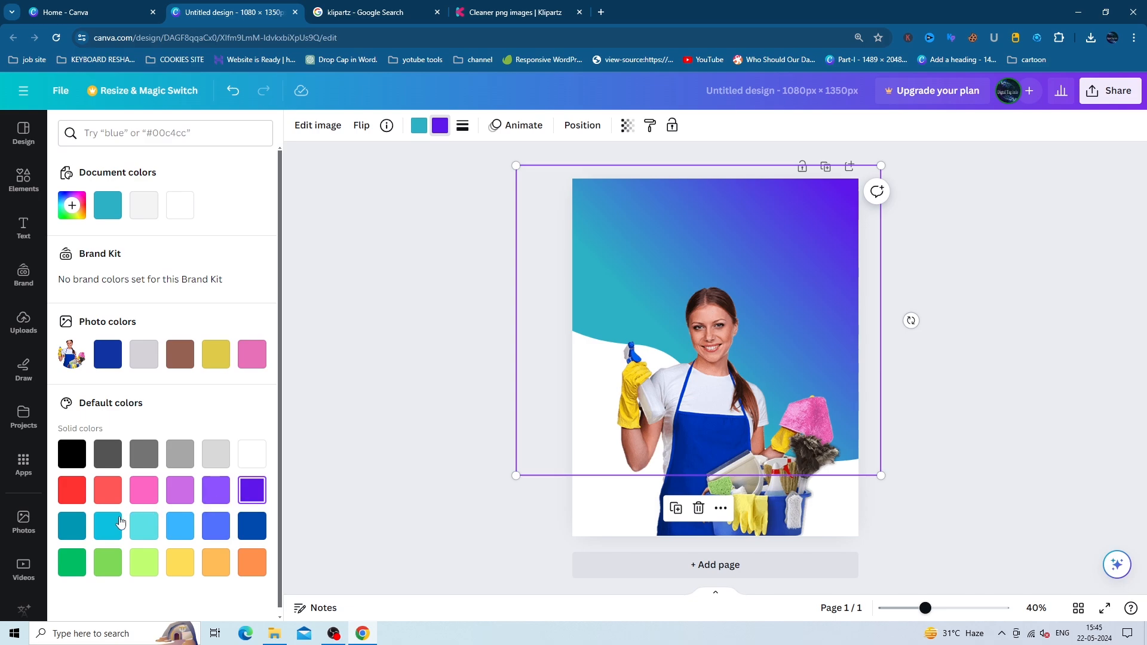
pyautogui.click(114, 356)
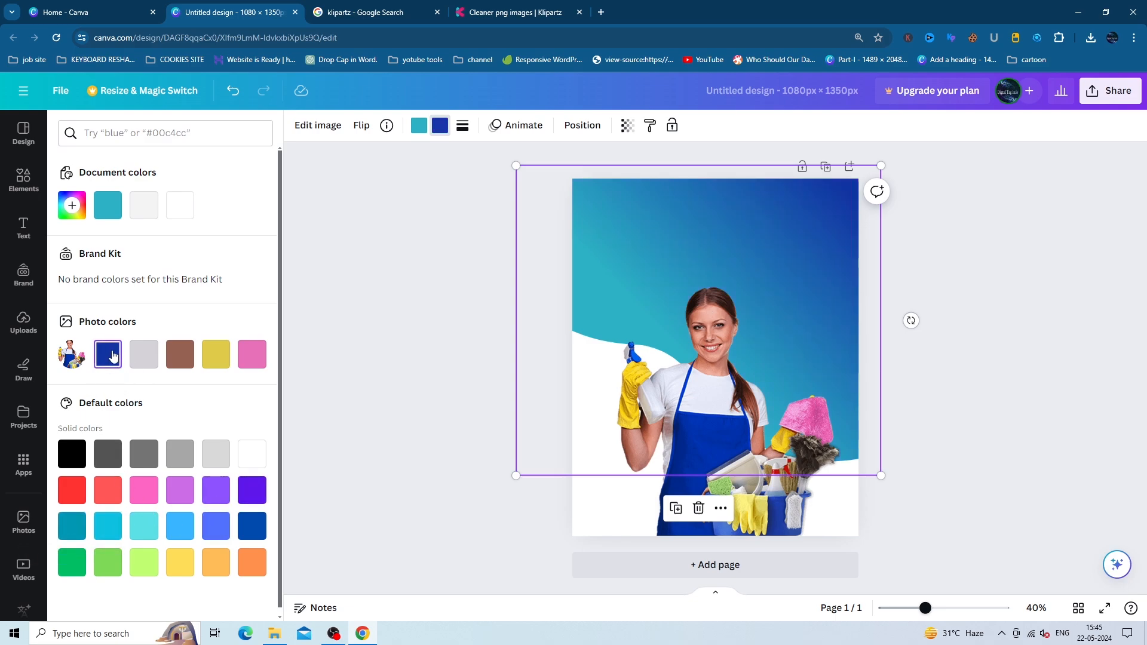
pyautogui.click(256, 498)
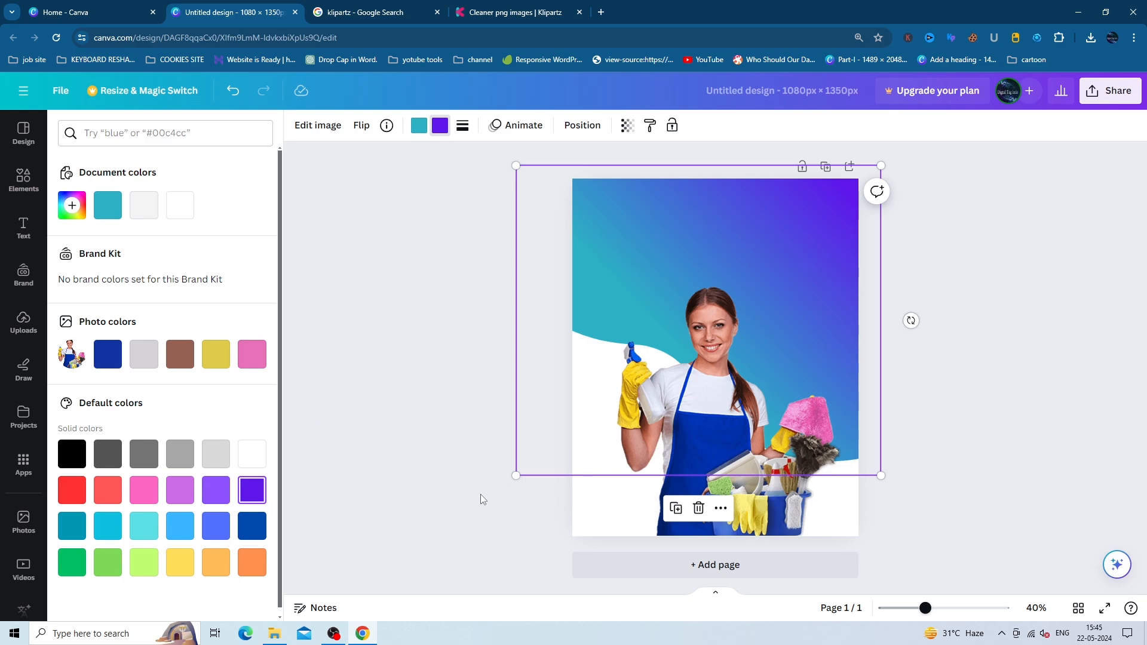
pyautogui.click(420, 126)
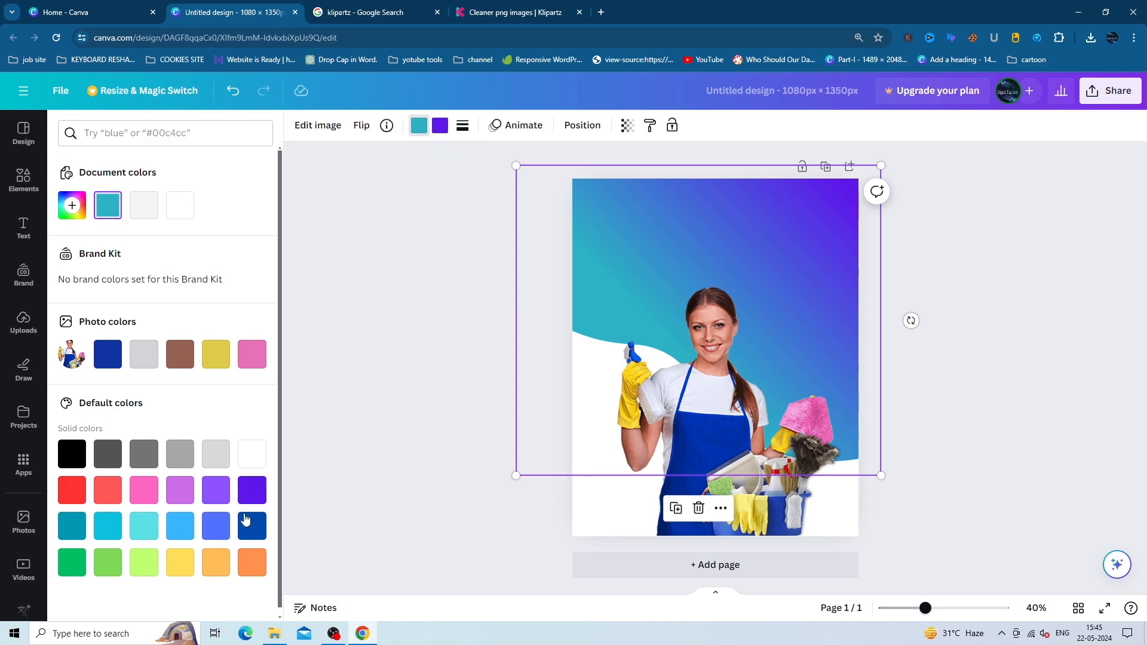
pyautogui.click(250, 525)
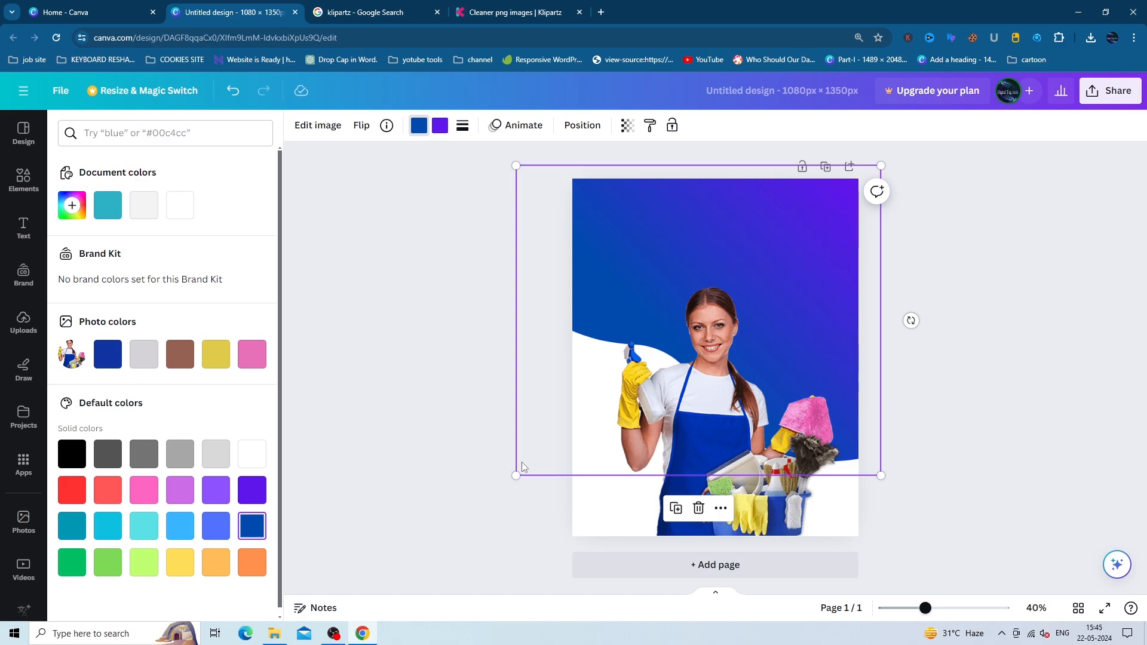
pyautogui.moveTo(515, 479)
pyautogui.mouseDown()
pyautogui.moveTo(494, 495)
pyautogui.moveTo(521, 493)
pyautogui.moveTo(526, 468)
pyautogui.mouseUp()
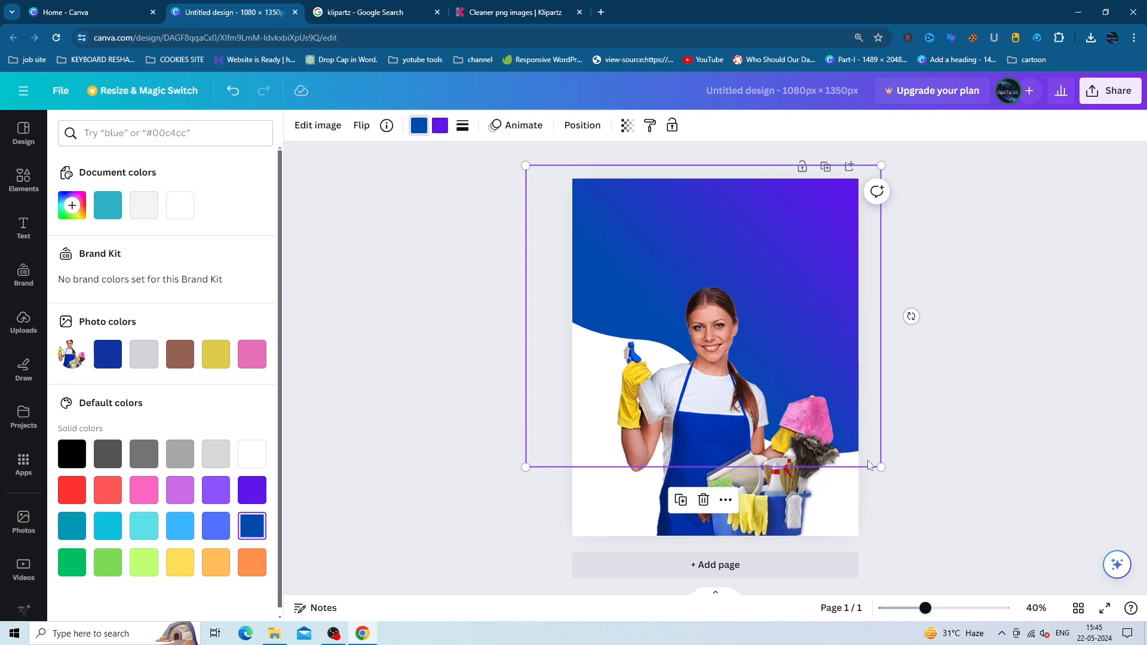
pyautogui.click(990, 460)
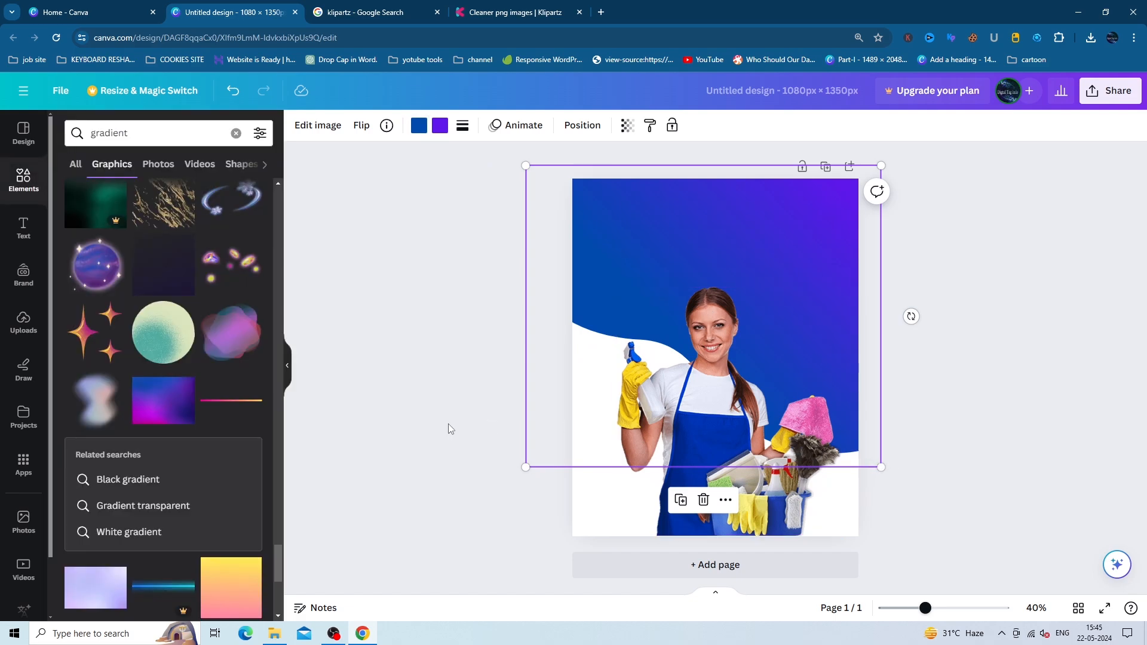
# - Add a heading at the top of the poster and change its text to CLEANING
pyautogui.click(23, 227)
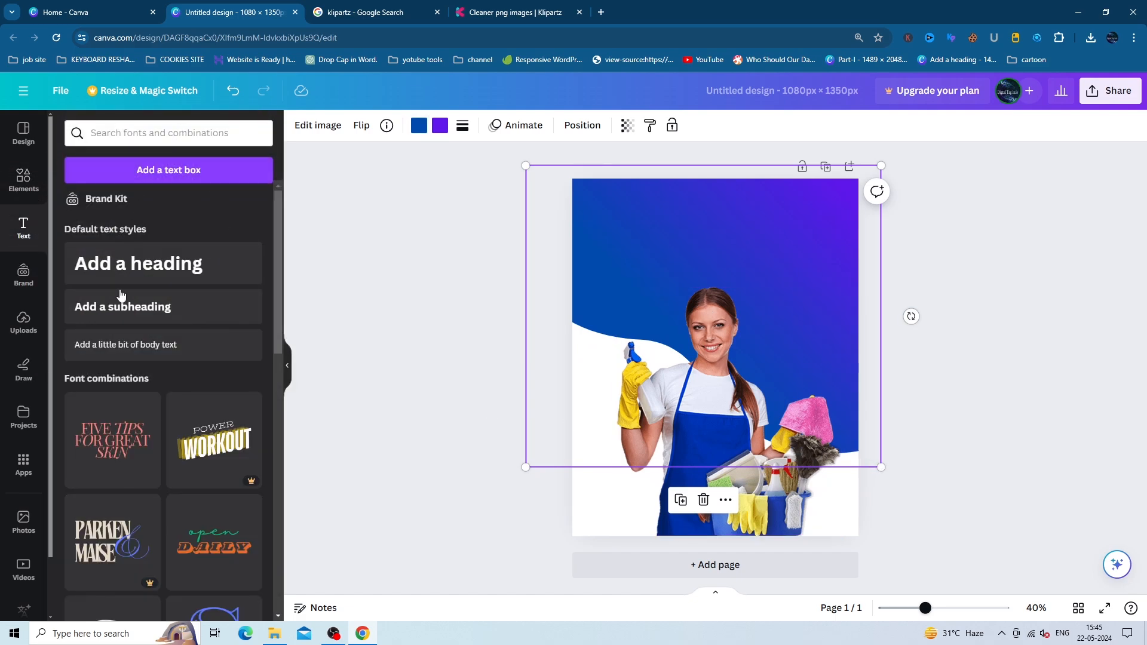
pyautogui.click(133, 264)
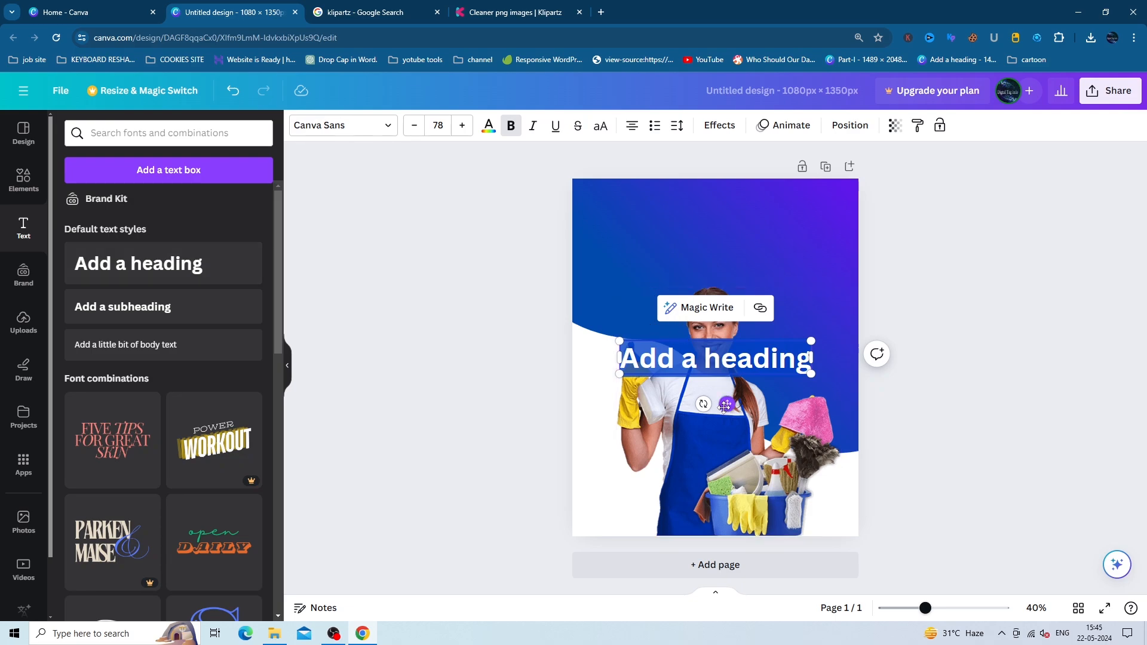
pyautogui.moveTo(724, 405); pyautogui.dragTo(716, 255)
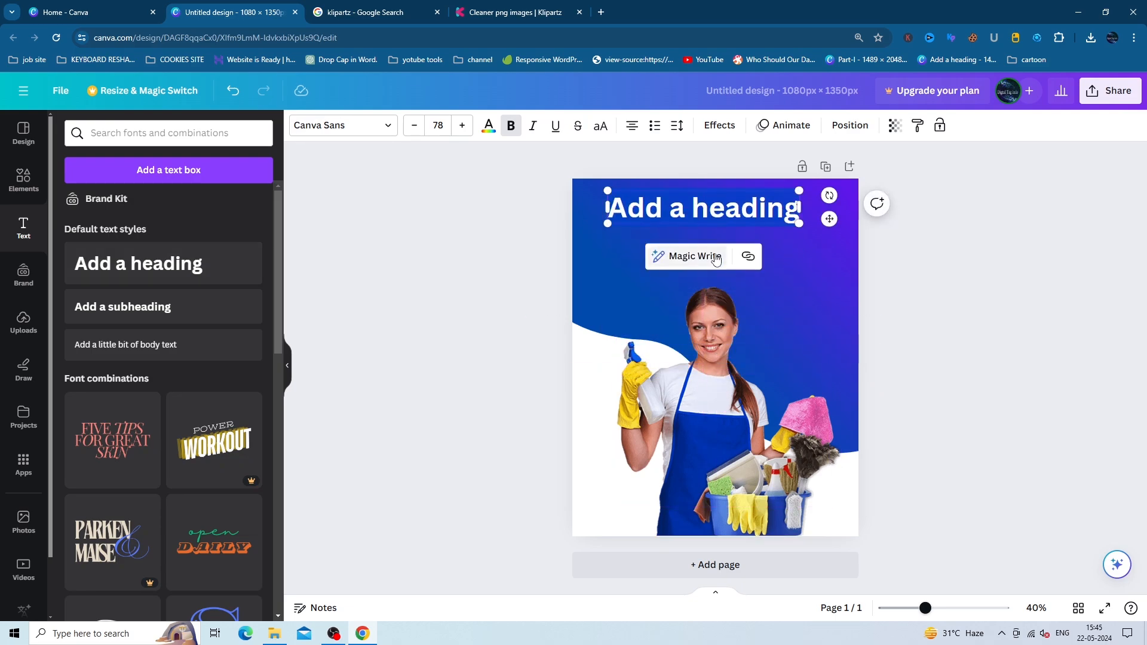
pyautogui.doubleClick(742, 201)
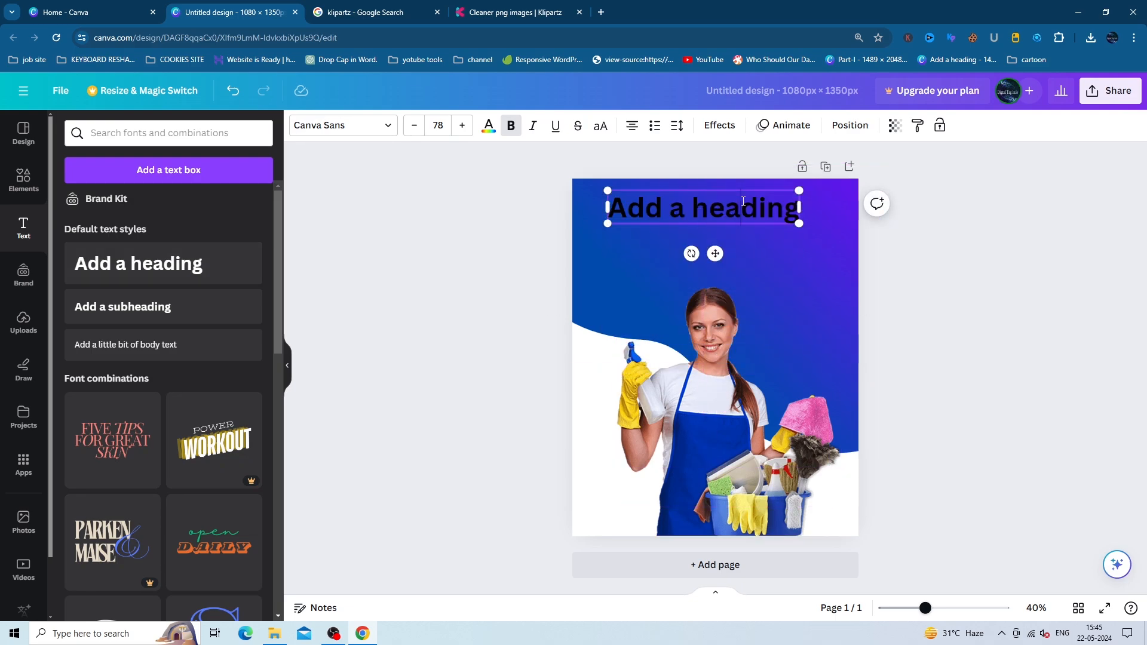
pyautogui.press('BackSpace')
pyautogui.press('BackSpace')
pyautogui.press('BackSpace')
pyautogui.press('BackSpace')
pyautogui.press('BackSpace')
pyautogui.press('BackSpace')
pyautogui.press('BackSpace')
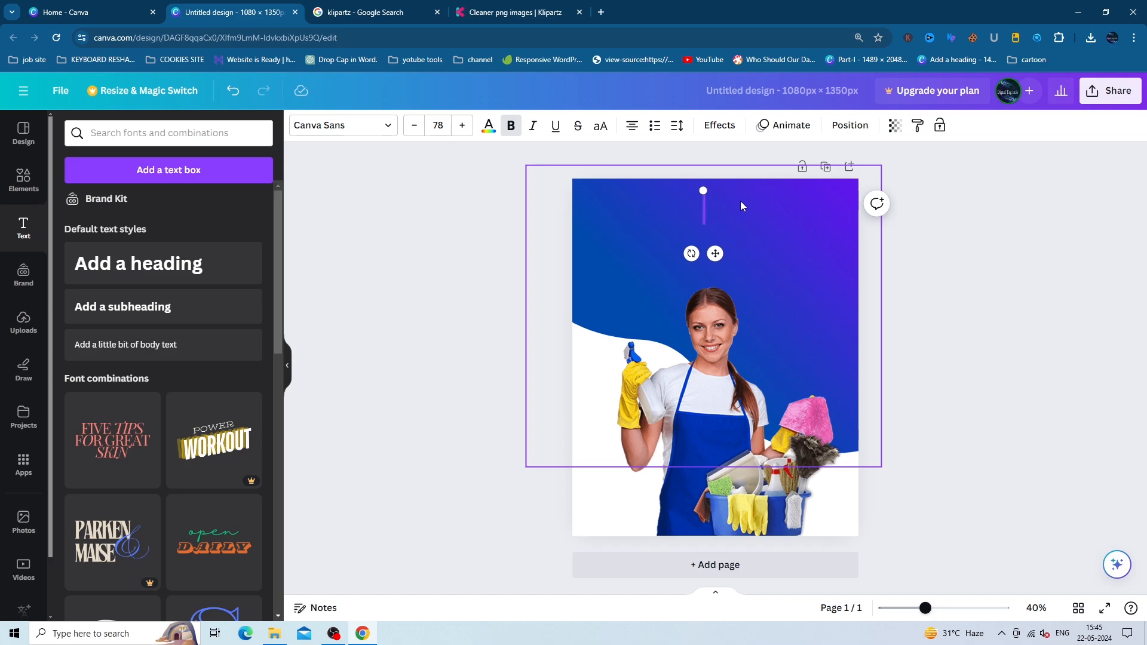
pyautogui.write('CLEANING')
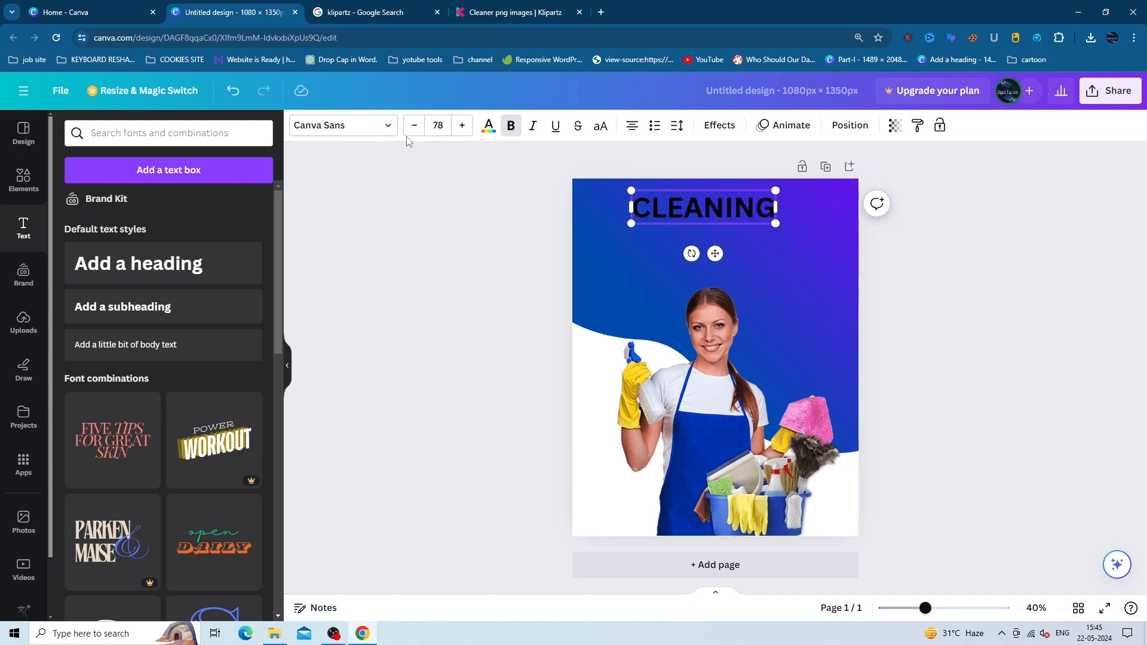
# - Set CLEANING in Archivo Black and enlarge it to size 91.9
pyautogui.click(387, 125)
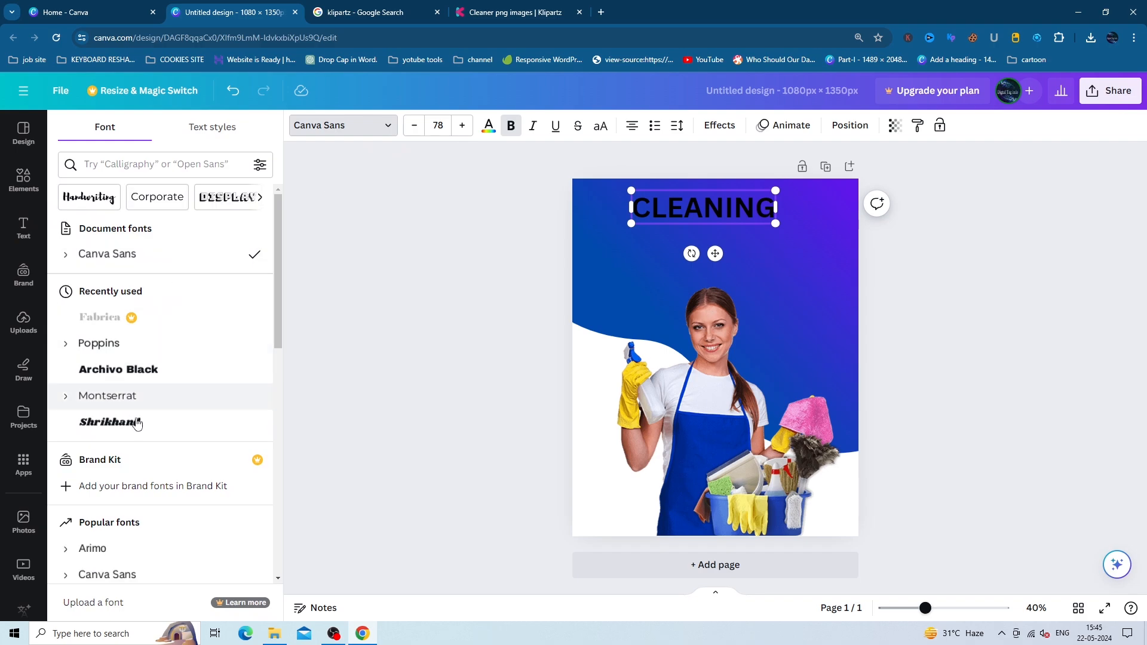
pyautogui.click(165, 169)
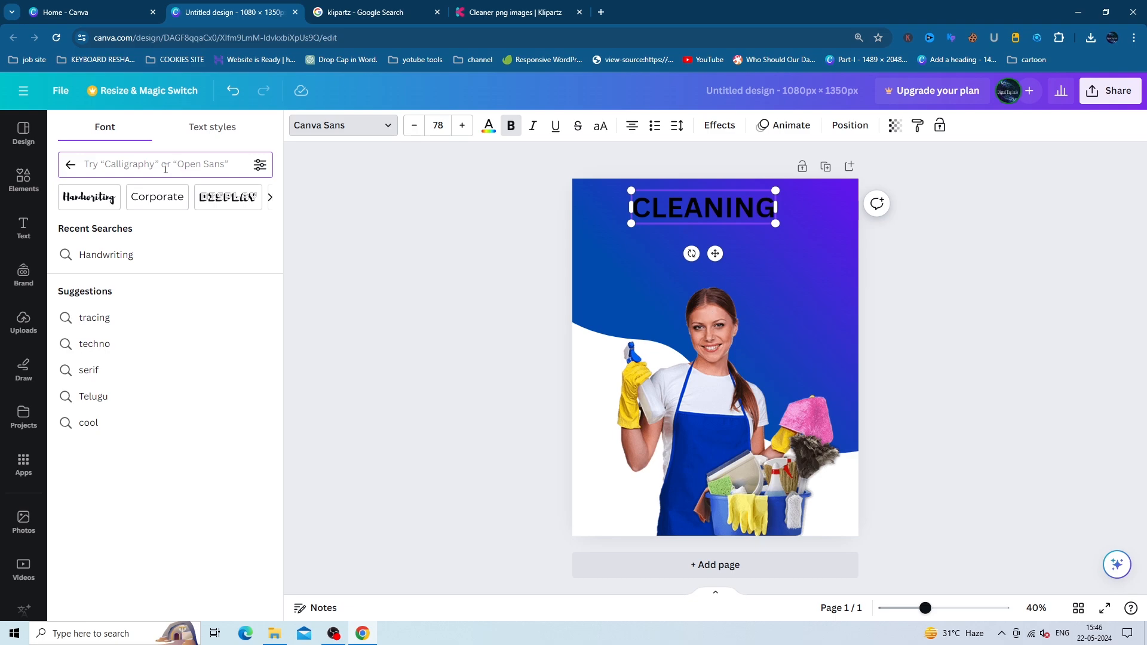
pyautogui.click(208, 126)
pyautogui.click(104, 130)
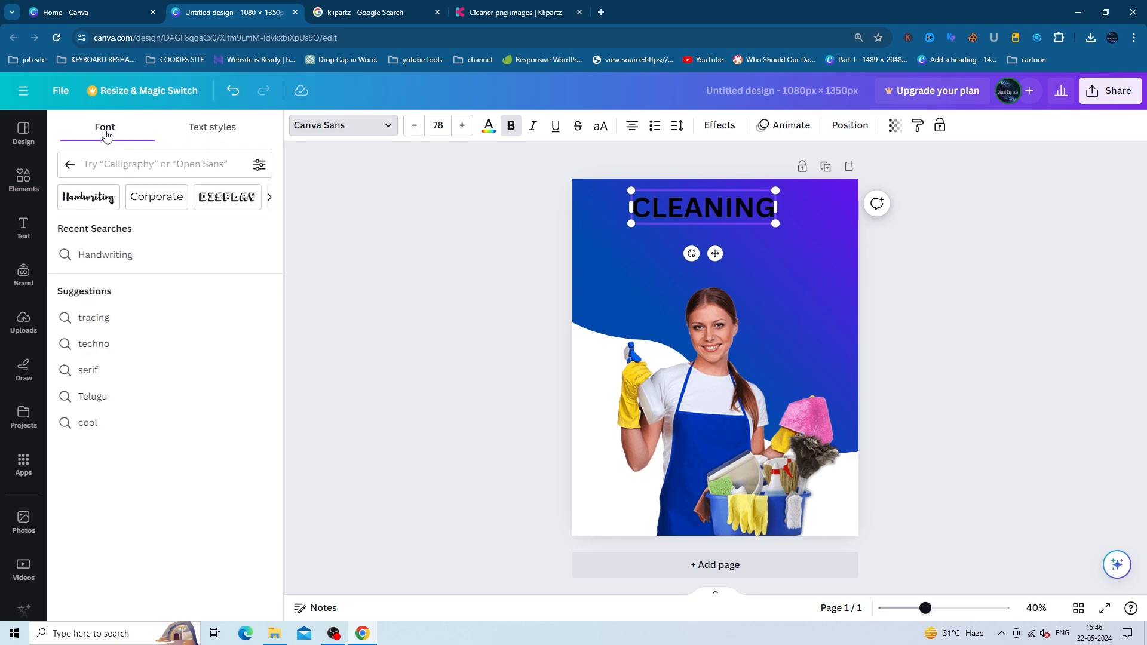
pyautogui.click(359, 126)
pyautogui.click(349, 128)
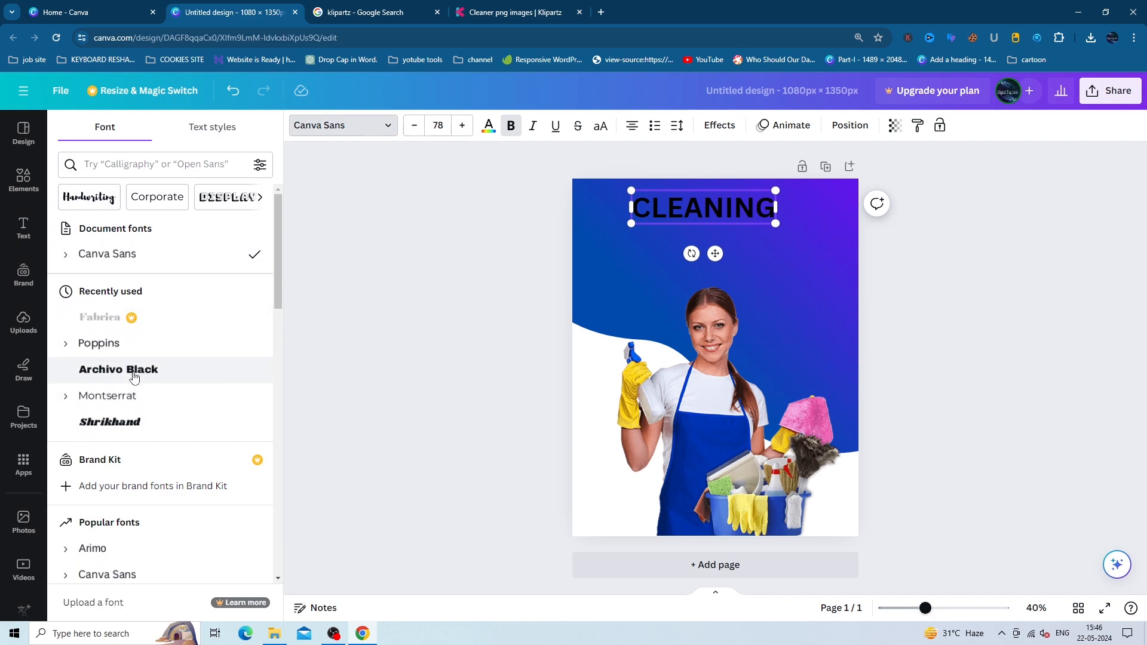
pyautogui.scroll(-1, 132, 388)
pyautogui.scroll(-1, 144, 393)
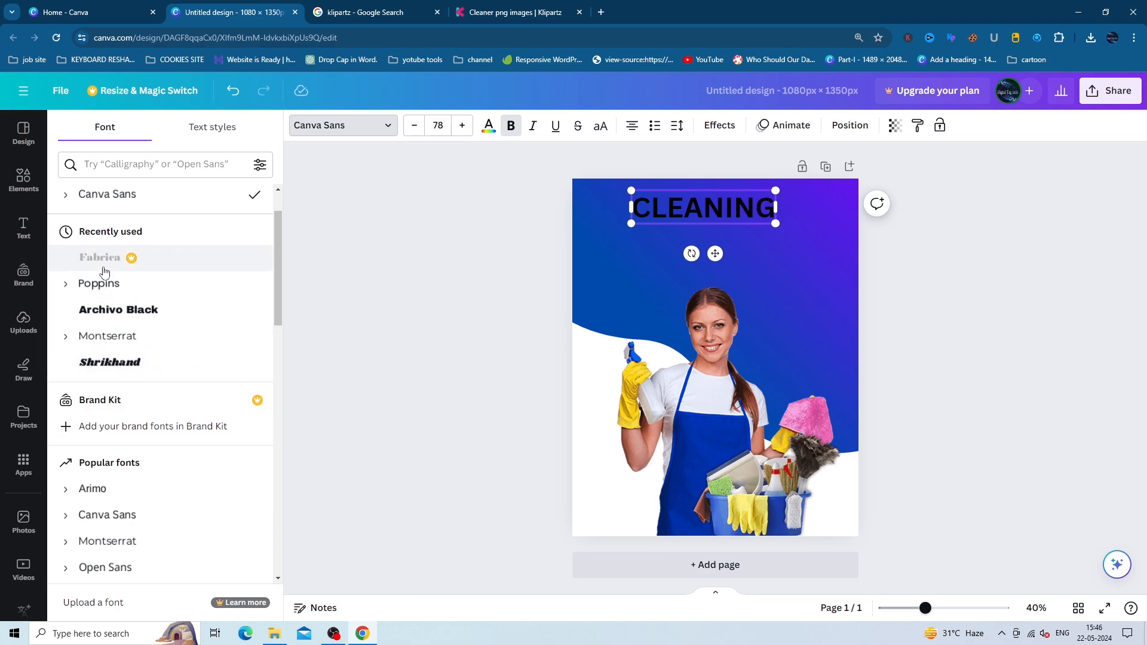
pyautogui.click(119, 314)
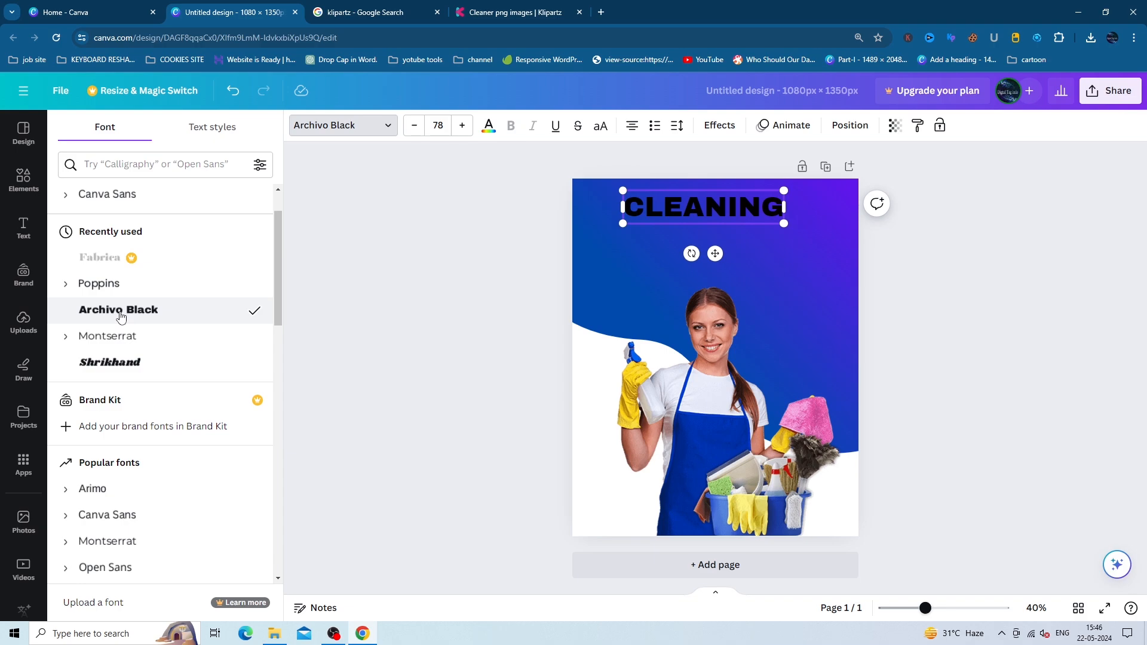
pyautogui.moveTo(784, 224); pyautogui.dragTo(815, 231)
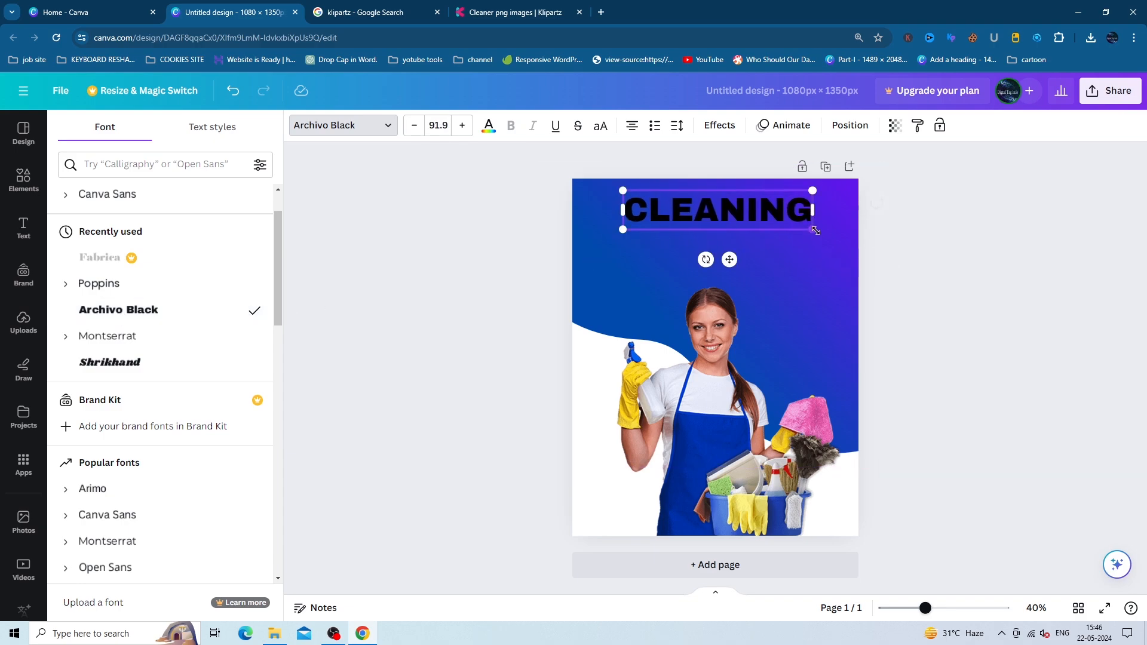
# - Make the CLEANING heading white, dismissing an accidental browser bookmark prompt
pyautogui.click(489, 126)
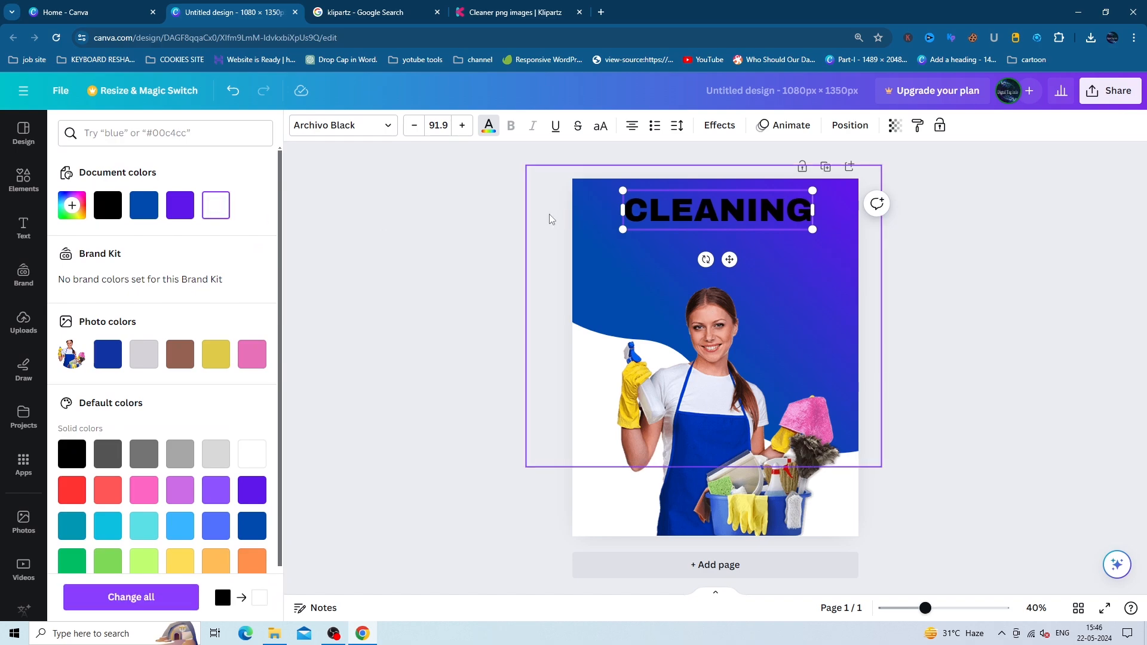
pyautogui.click(489, 127)
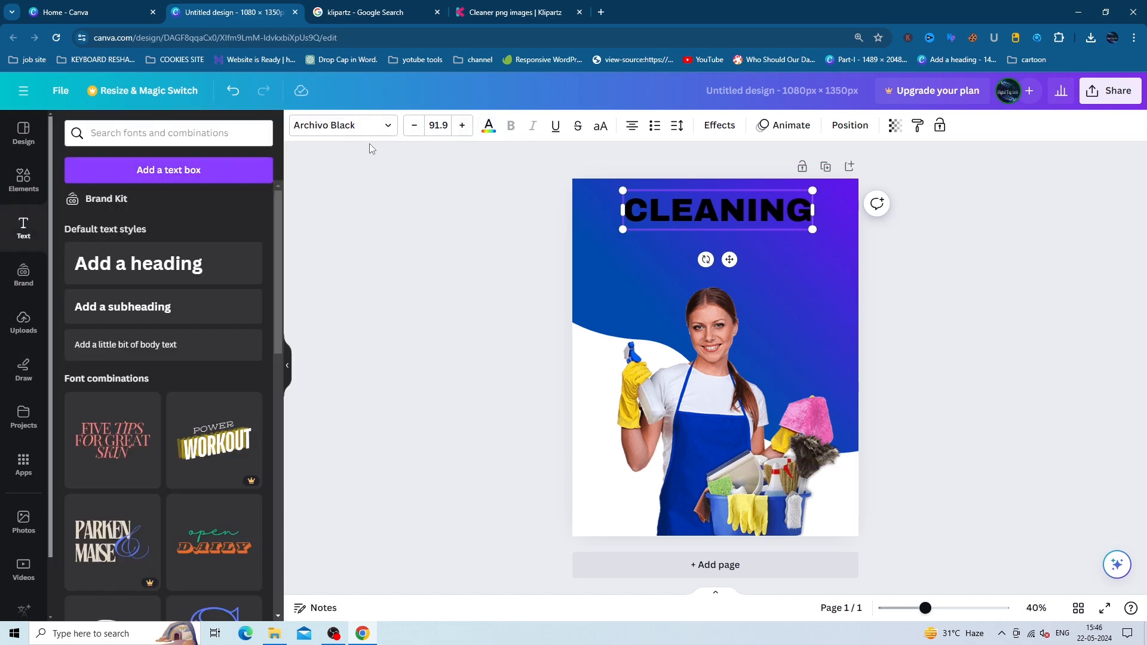
pyautogui.click(489, 127)
pyautogui.click(215, 207)
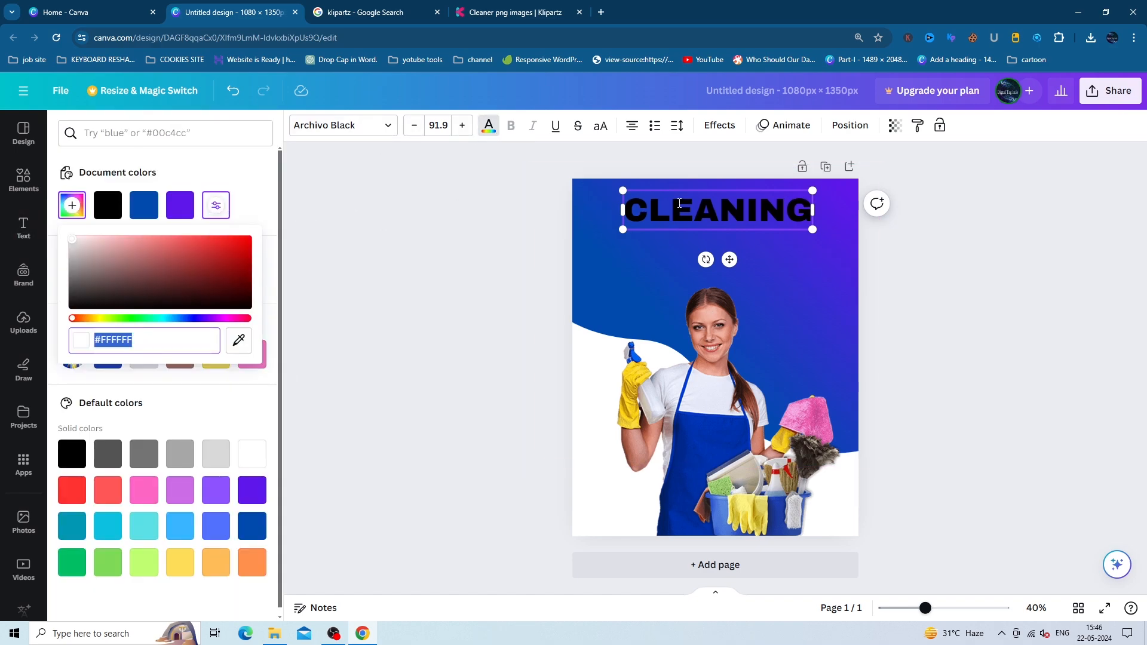
pyautogui.doubleClick(680, 206)
pyautogui.click(708, 284)
pyautogui.click(716, 211)
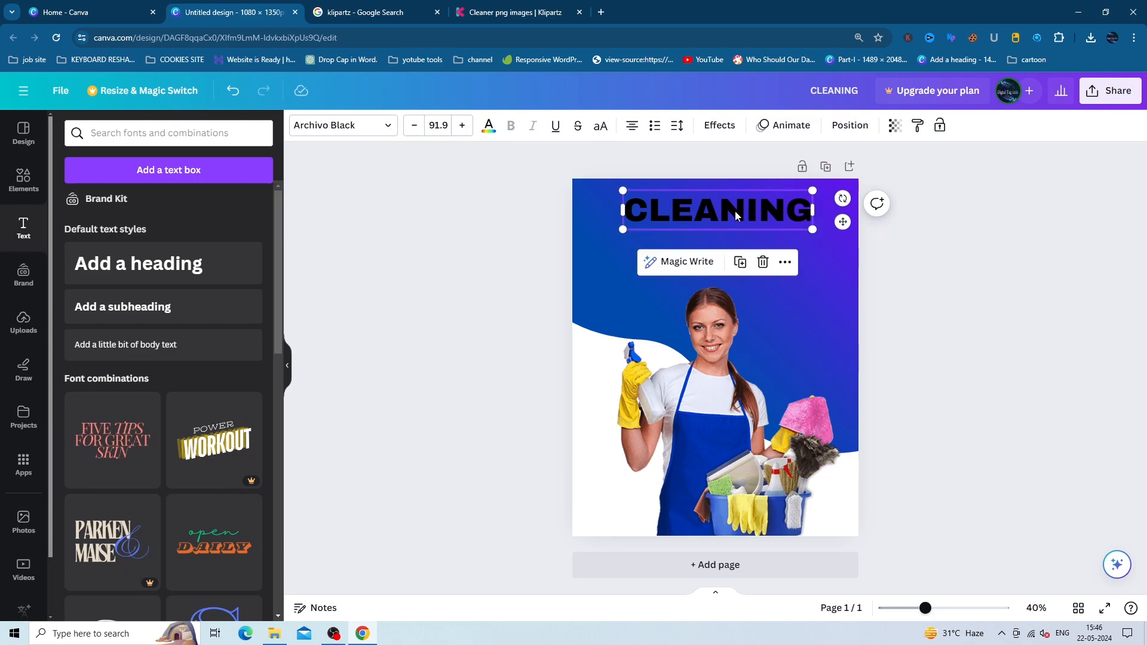
pyautogui.click(489, 127)
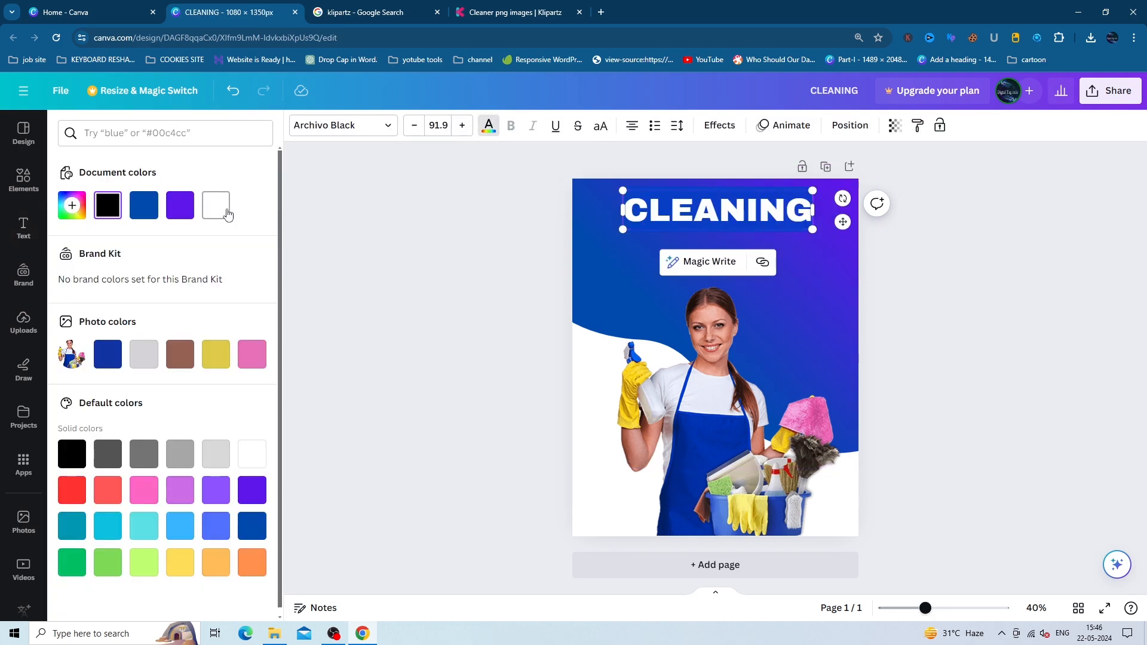
pyautogui.hotkey('ctrl', 'd')
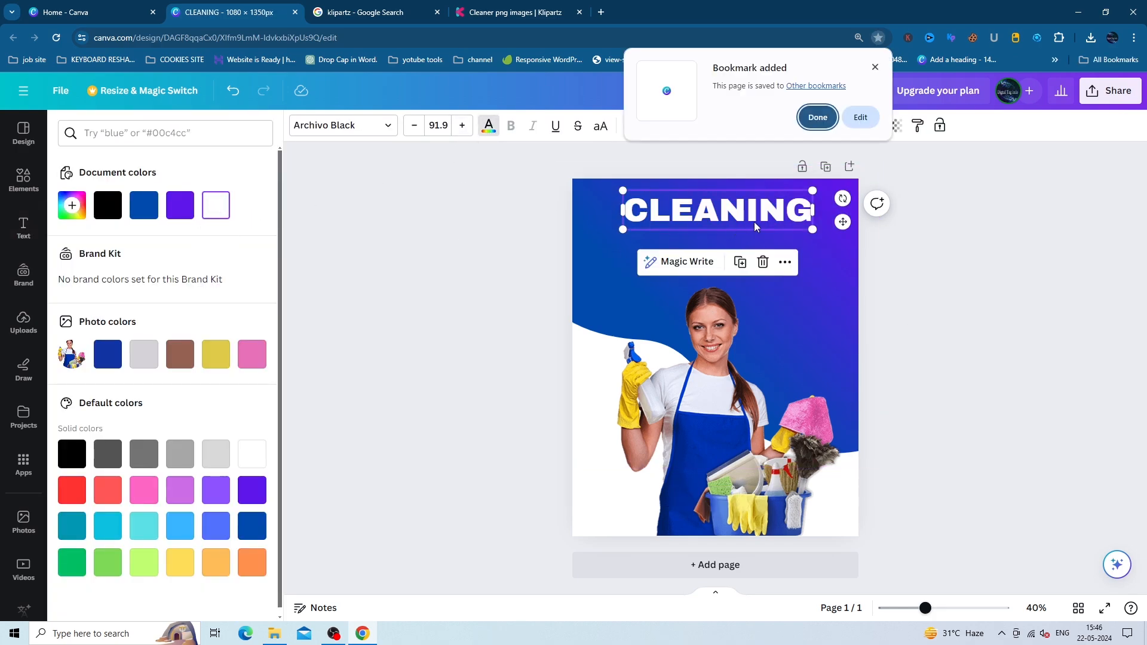
pyautogui.click(875, 67)
pyautogui.click(818, 231)
pyautogui.click(805, 219)
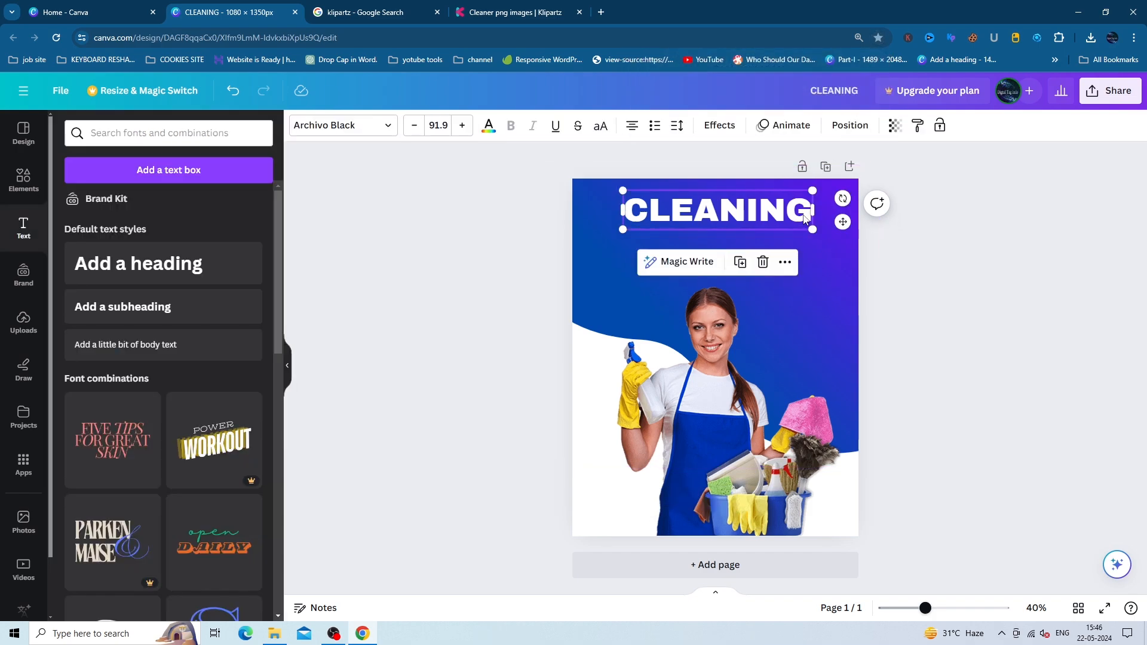
# - Duplicate the heading into a SERVICES line below, trying Canva Sans and Montserrat fonts
pyautogui.hotkey('ctrl', 'd')
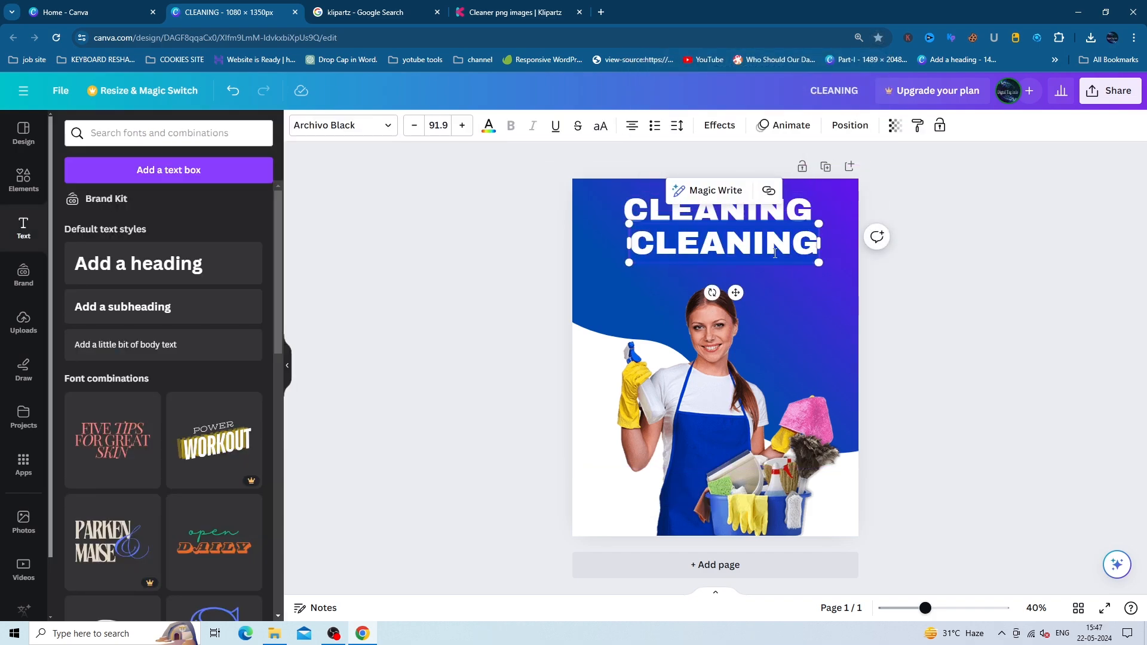
pyautogui.doubleClick(775, 249)
pyautogui.press('BackSpace')
pyautogui.write('SER')
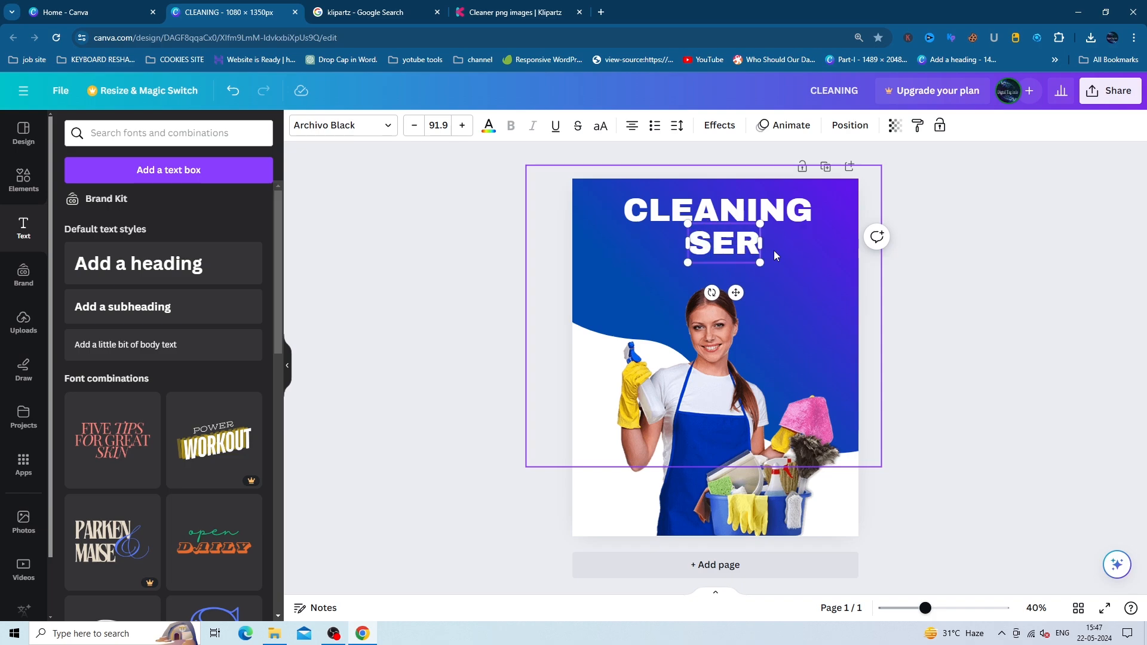
pyautogui.write('VICES')
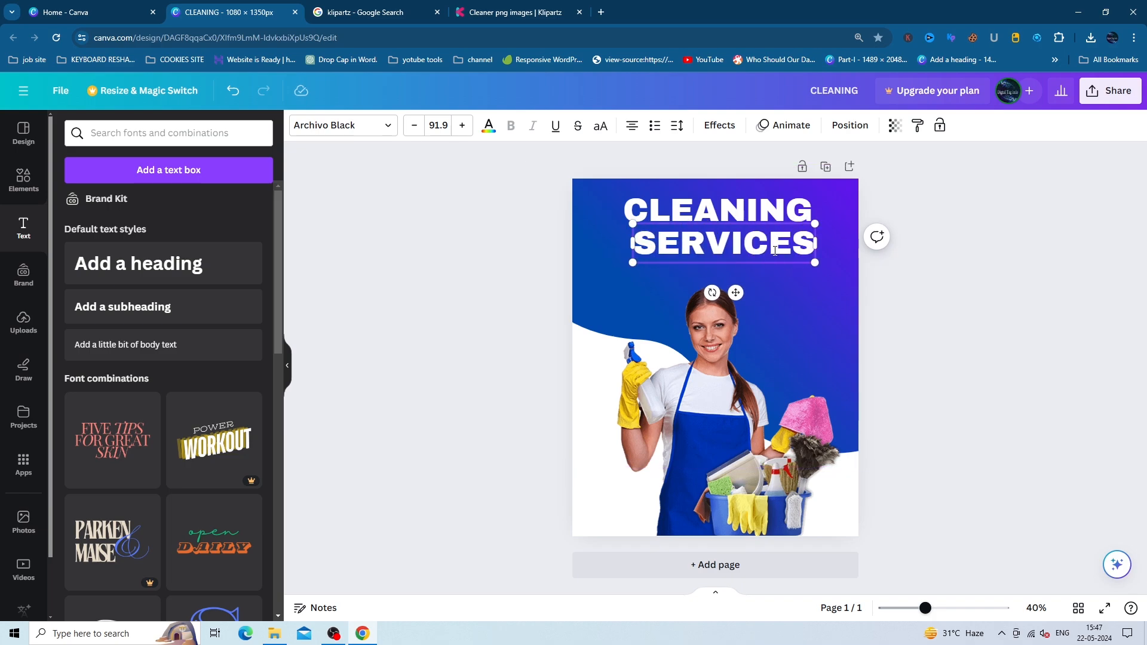
pyautogui.click(388, 132)
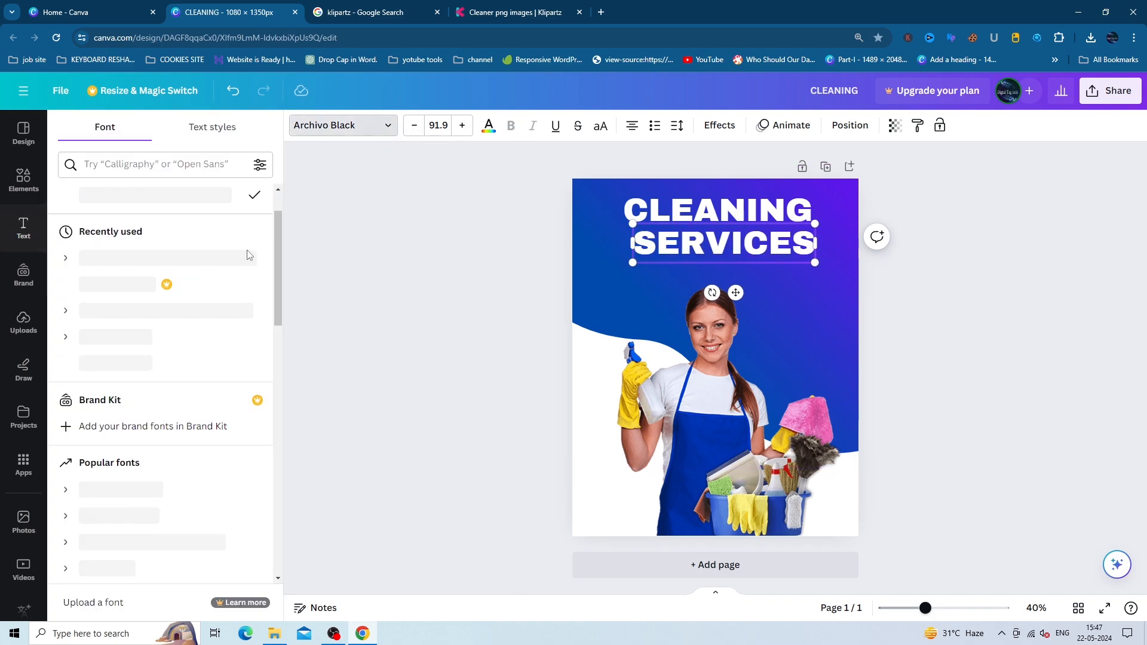
pyautogui.click(123, 258)
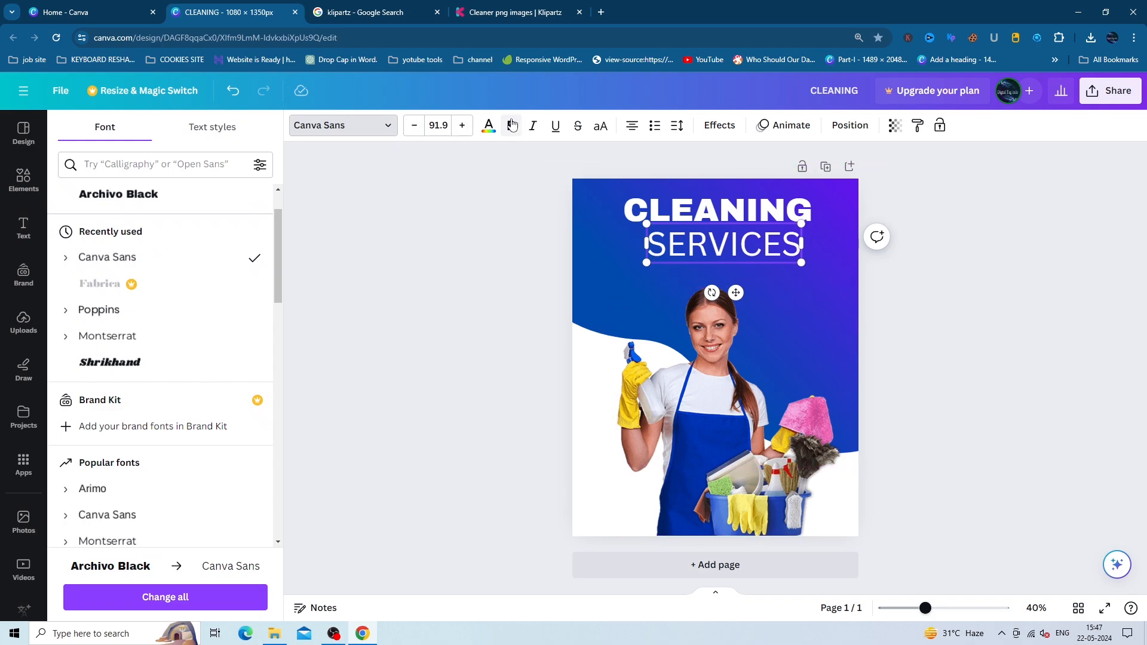
pyautogui.click(385, 124)
pyautogui.click(385, 125)
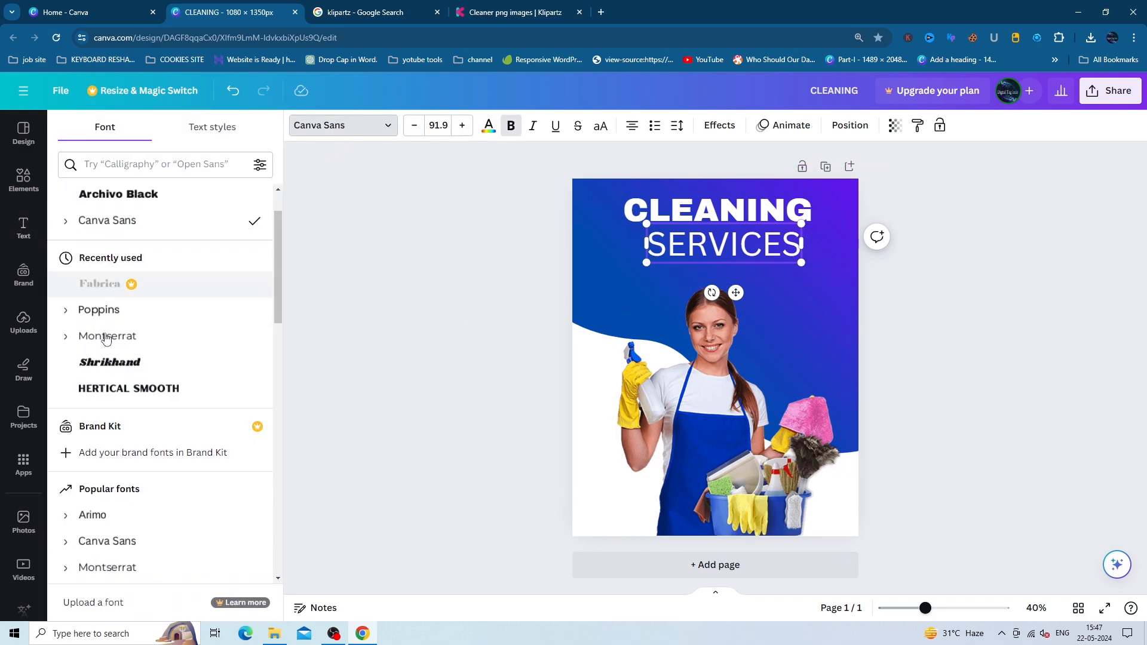
pyautogui.click(106, 338)
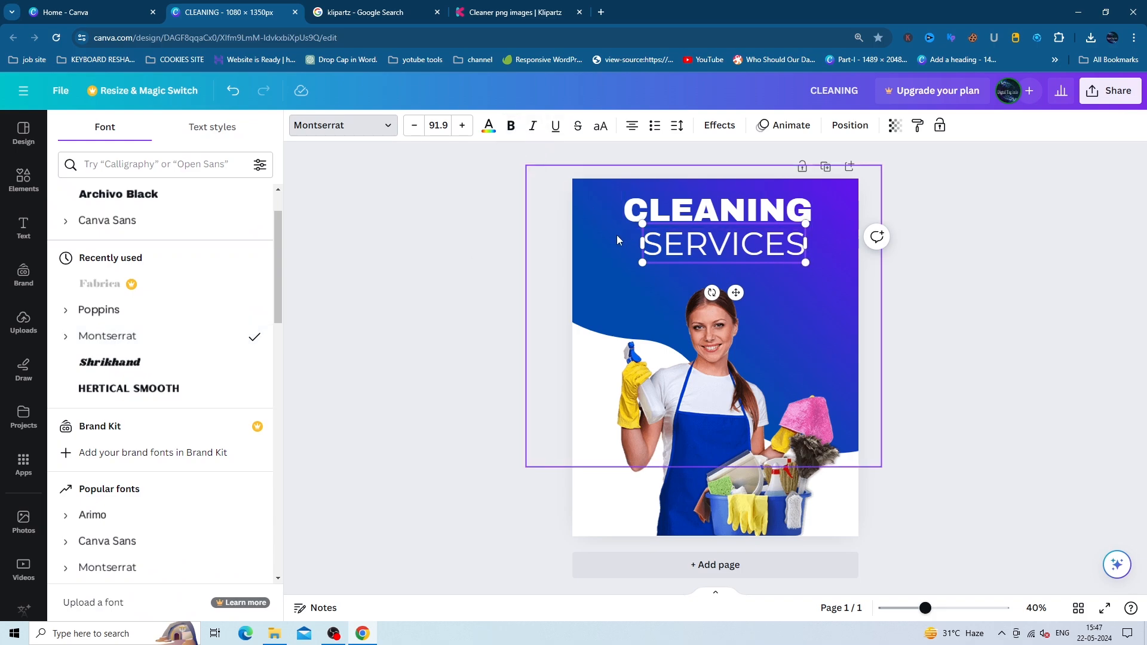
# - Enlarge CLEANING slightly, and set SERVICES in Poppins resized to size 112
pyautogui.click(696, 216)
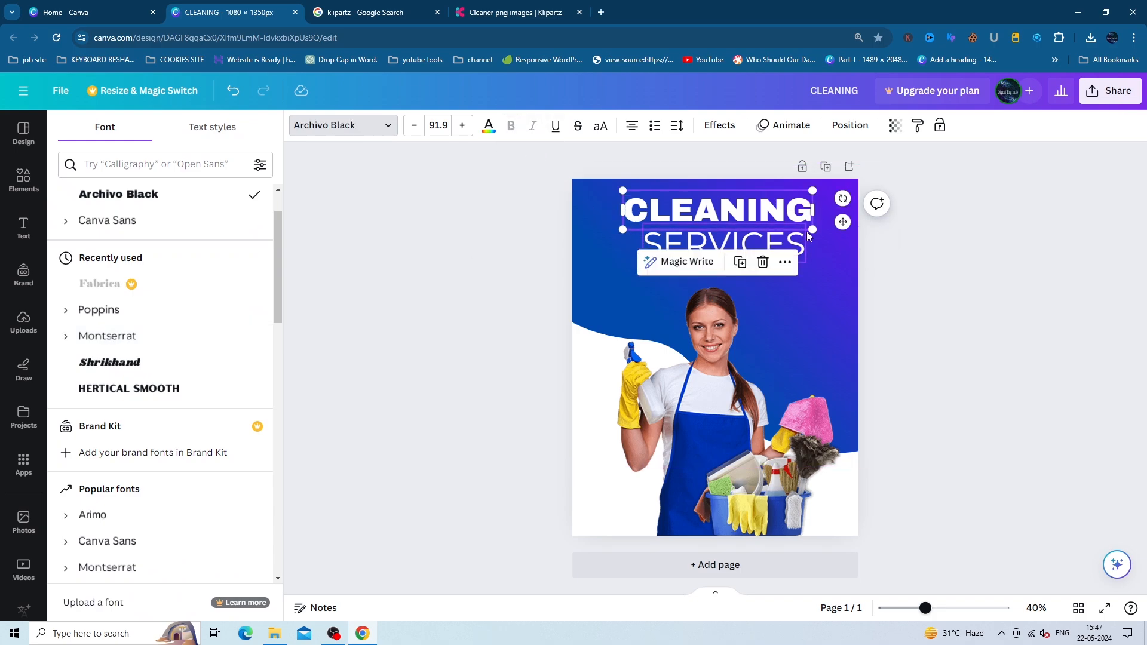
pyautogui.moveTo(814, 230); pyautogui.dragTo(831, 235)
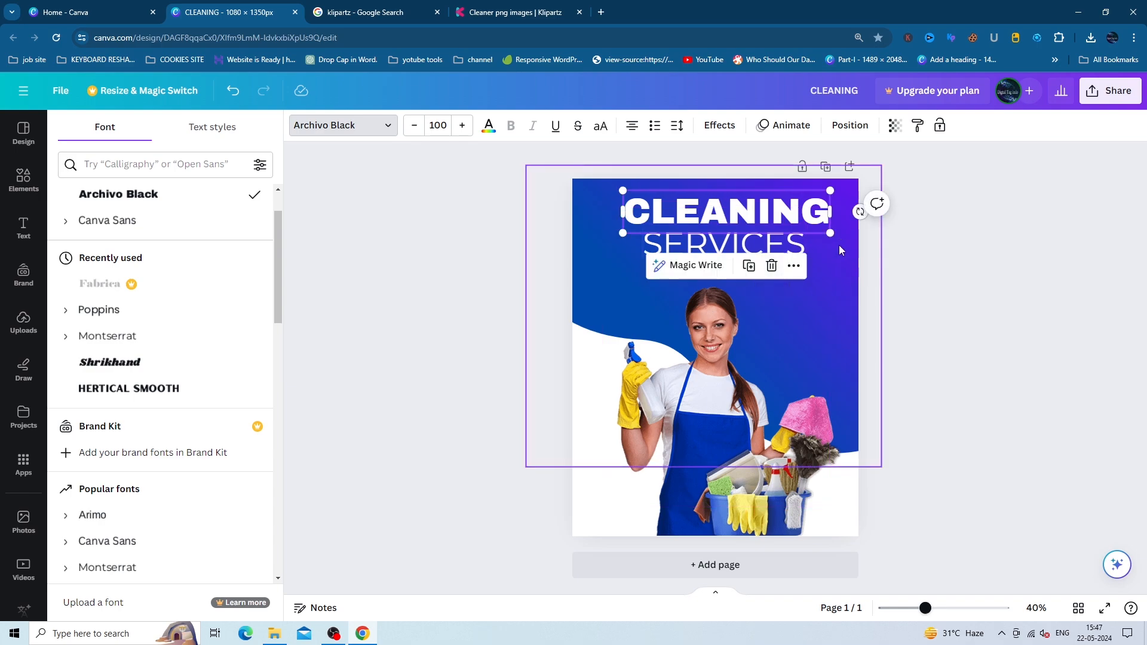
pyautogui.click(794, 249)
pyautogui.click(383, 126)
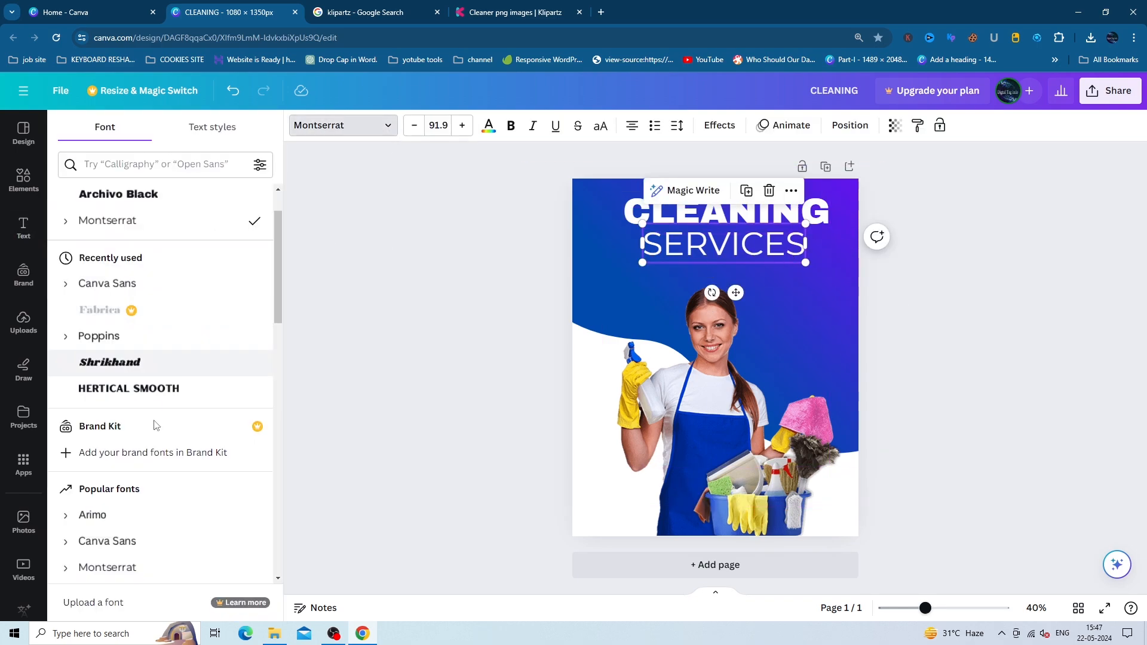
pyautogui.scroll(-3, 138, 465)
pyautogui.click(111, 447)
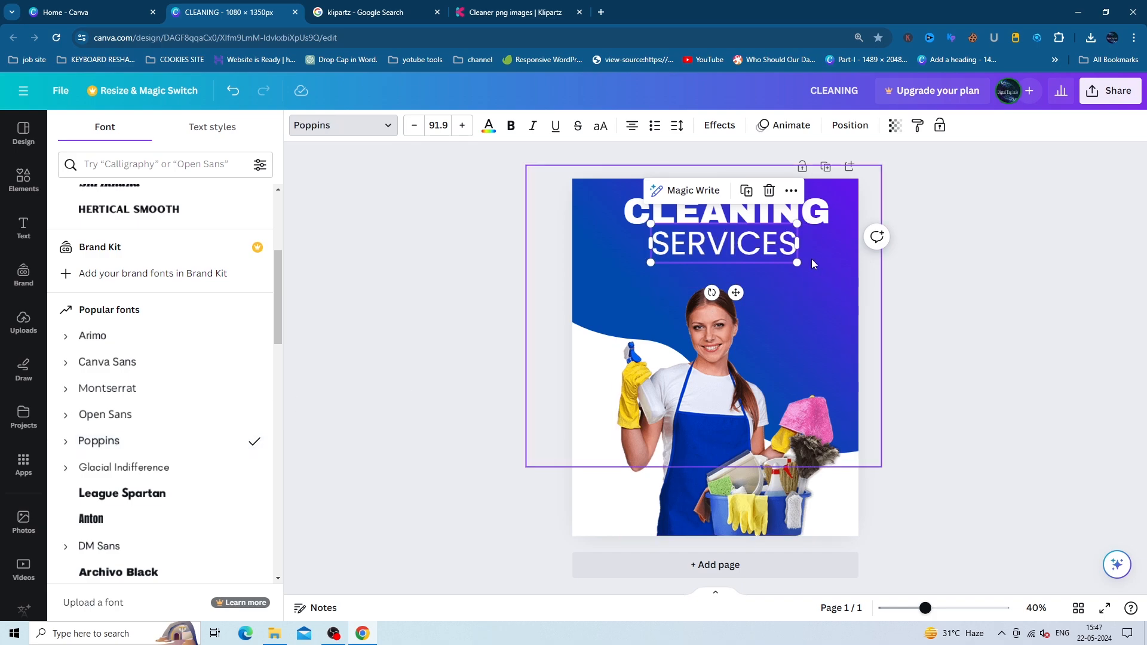
pyautogui.moveTo(797, 262); pyautogui.dragTo(820, 243)
pyautogui.moveTo(649, 244); pyautogui.dragTo(623, 245)
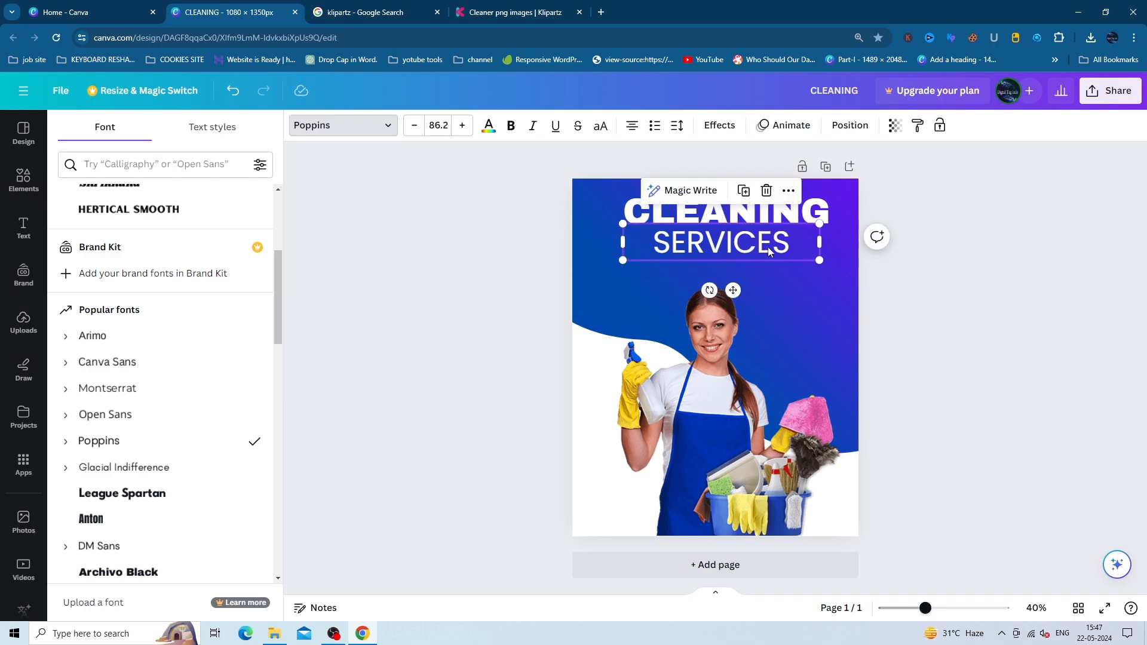
pyautogui.moveTo(821, 262); pyautogui.dragTo(841, 274)
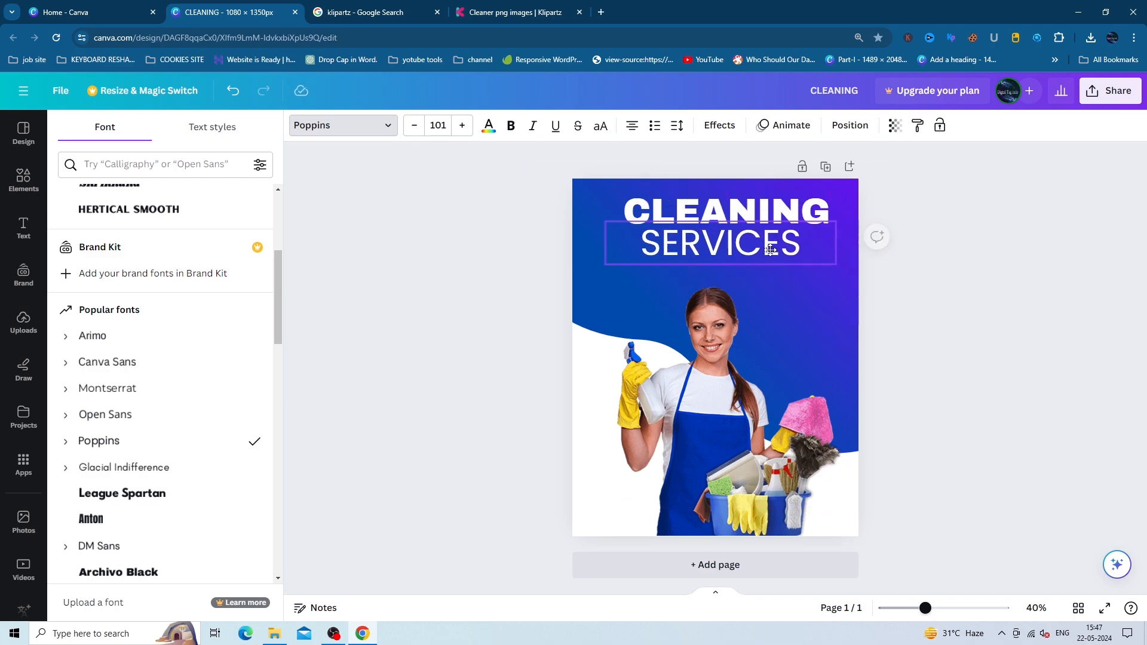
pyautogui.moveTo(623, 245)
pyautogui.mouseDown()
pyautogui.moveTo(635, 245)
pyautogui.moveTo(618, 270)
pyautogui.moveTo(633, 263)
pyautogui.mouseUp()
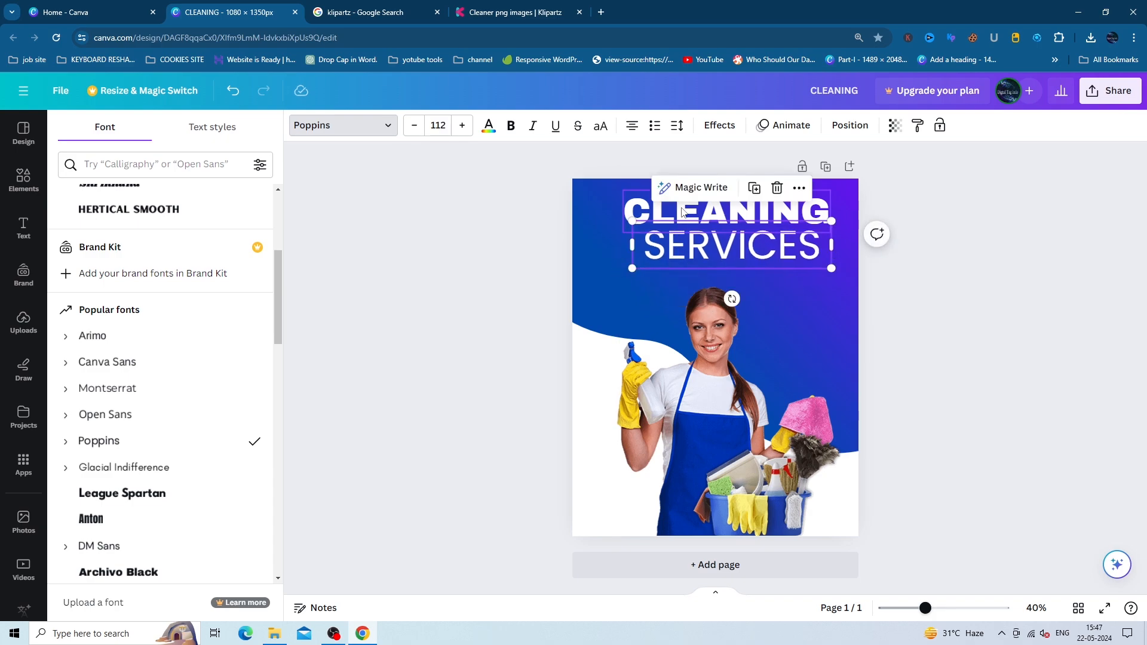
# - Nudge the CLEANING heading slightly up and to the right
pyautogui.click(689, 229)
pyautogui.moveTo(689, 228); pyautogui.dragTo(725, 239)
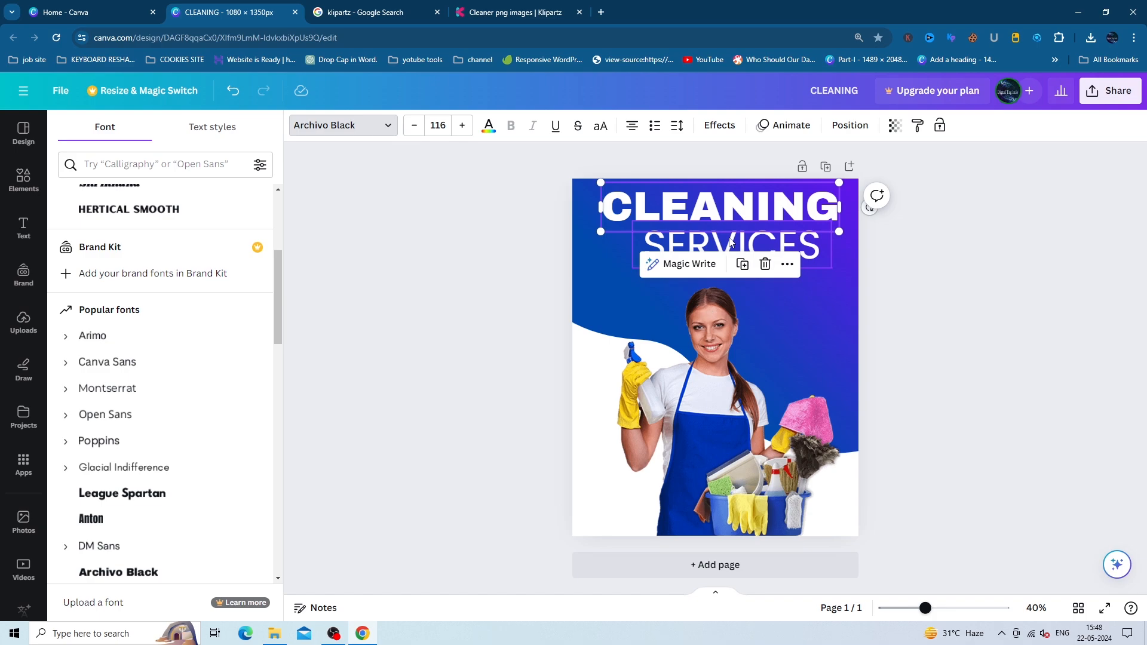
pyautogui.click(635, 205)
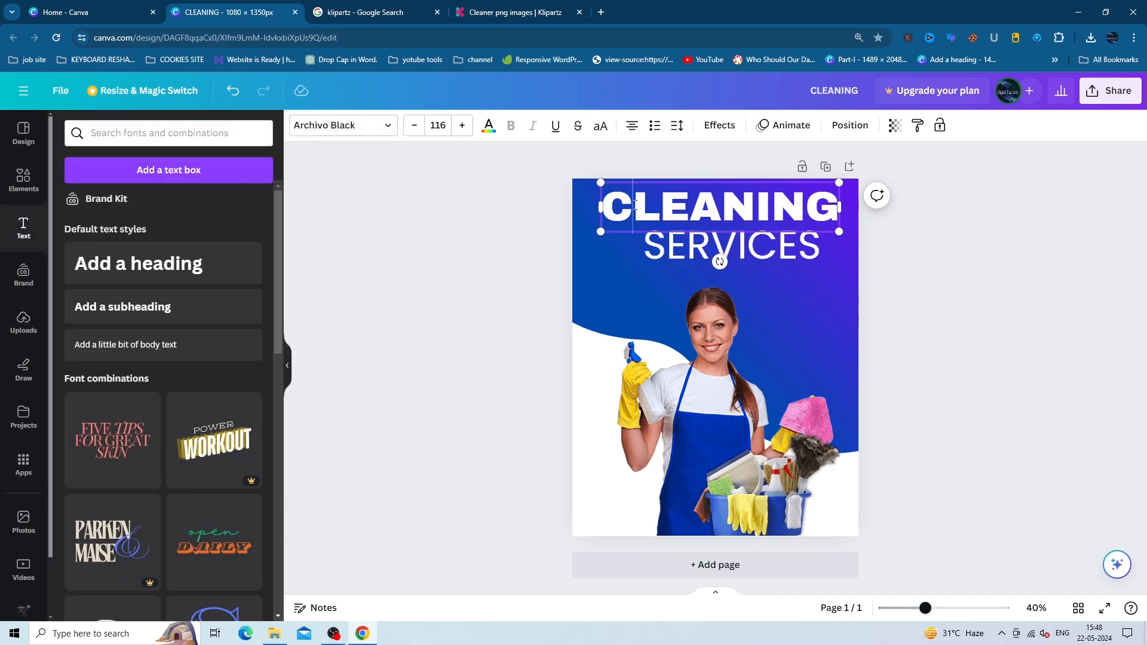
# - Retype the C of CLEANING, then shift SERVICES slightly up-left and widen it rightward
pyautogui.press('BackSpace')
pyautogui.write('C')
pyautogui.click(797, 259)
pyautogui.moveTo(797, 259); pyautogui.dragTo(787, 254)
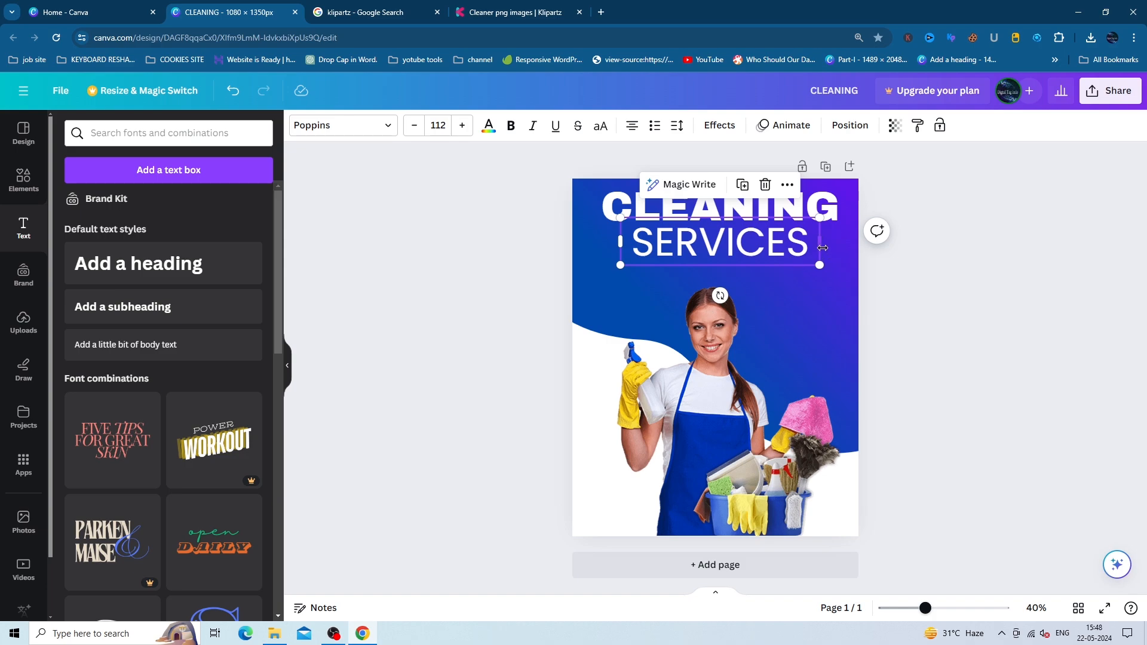
pyautogui.moveTo(819, 242); pyautogui.dragTo(827, 243)
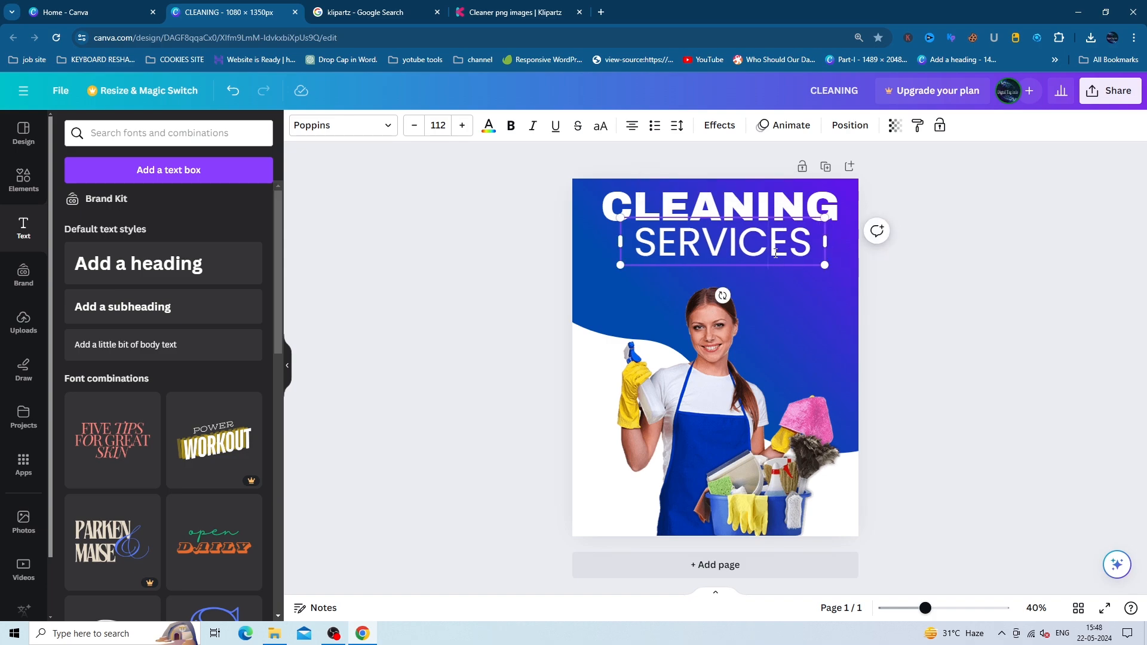
pyautogui.hotkey('ctrl', 'd')
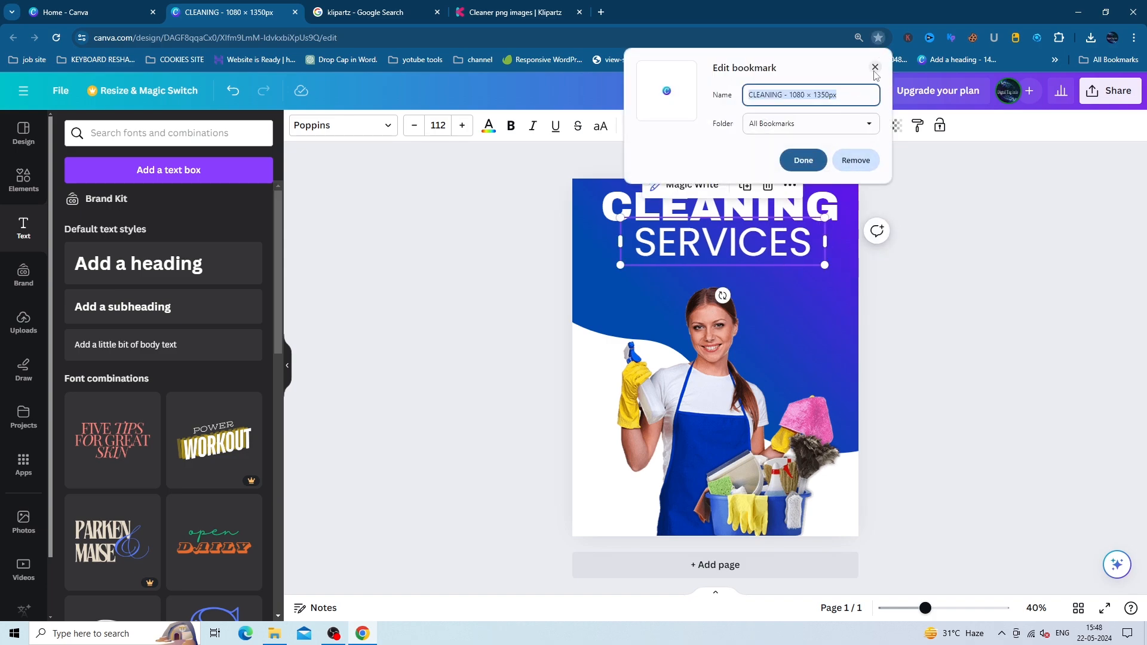
pyautogui.click(854, 161)
pyautogui.click(790, 254)
# - Duplicate the SERVICES line and place the copy just below the original
pyautogui.click(789, 251)
pyautogui.hotkey('ctrl', 'd')
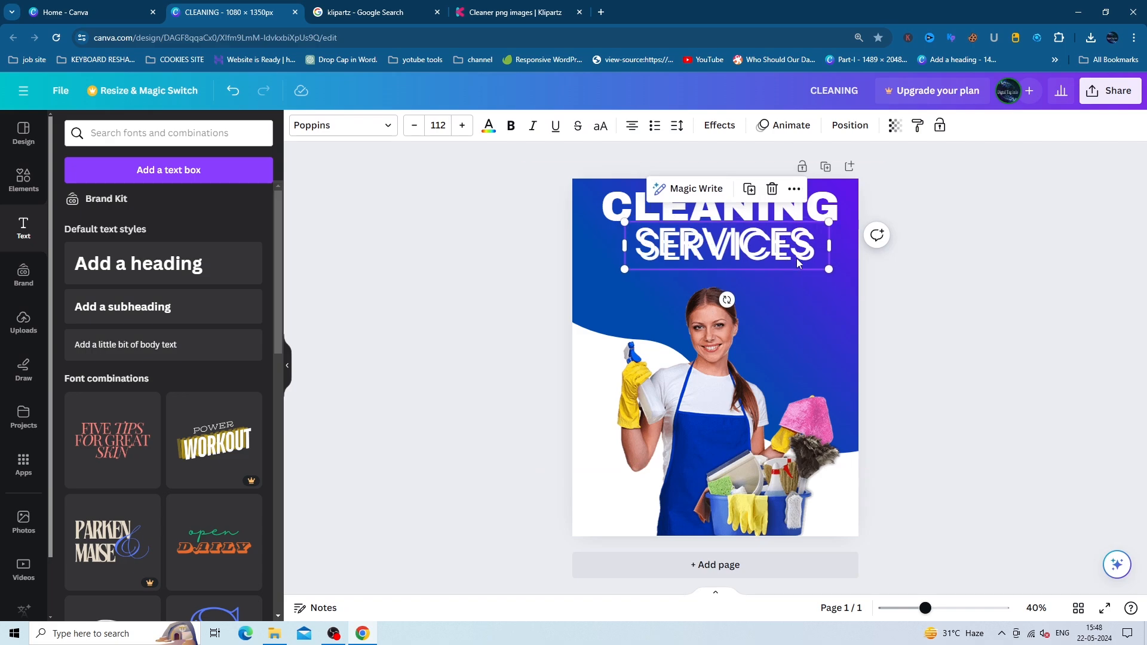
pyautogui.moveTo(798, 262); pyautogui.dragTo(790, 298)
# - Replace the copied text with 'House cleaning | Roof Washing | Kitchen Wahing'
pyautogui.doubleClick(795, 296)
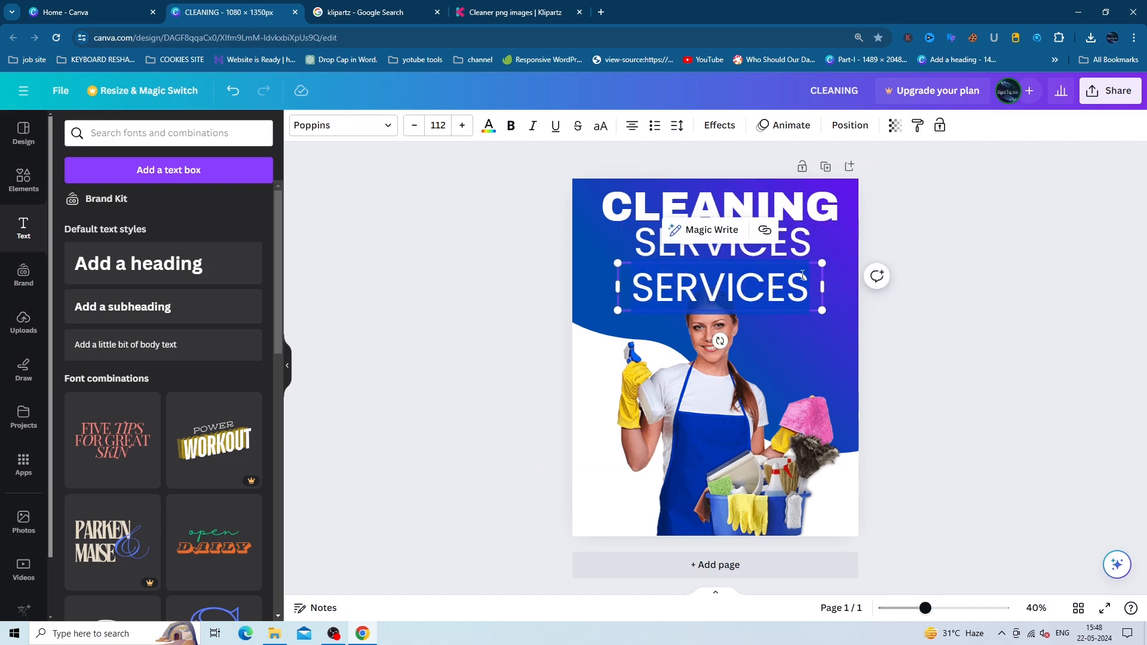
pyautogui.press('BackSpace')
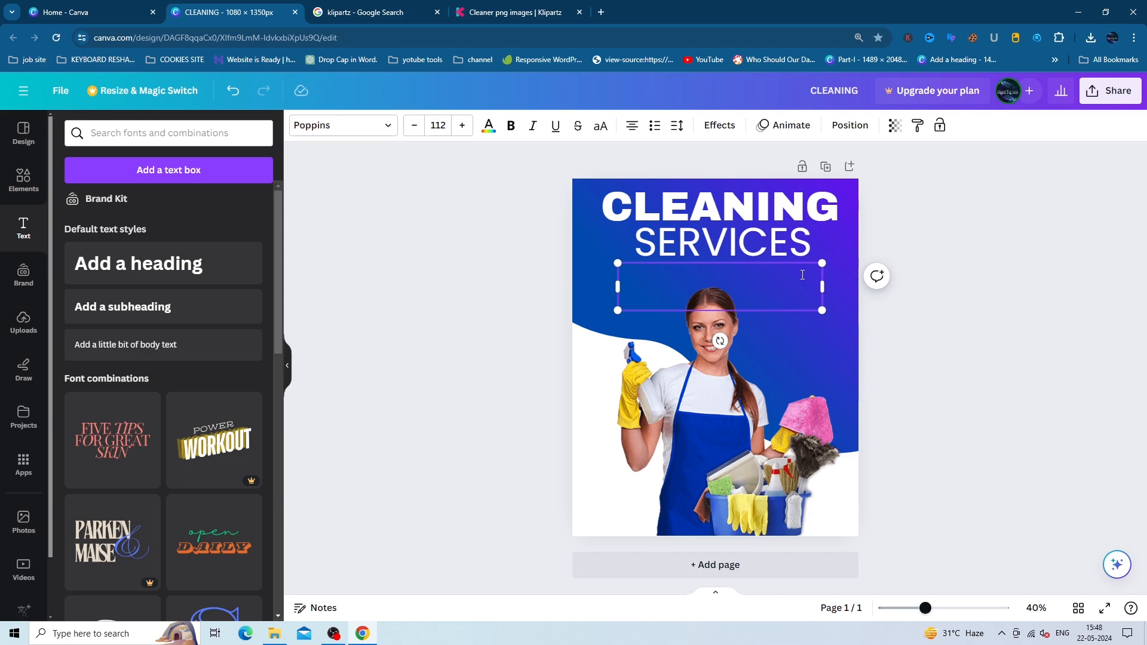
pyautogui.write('House cle')
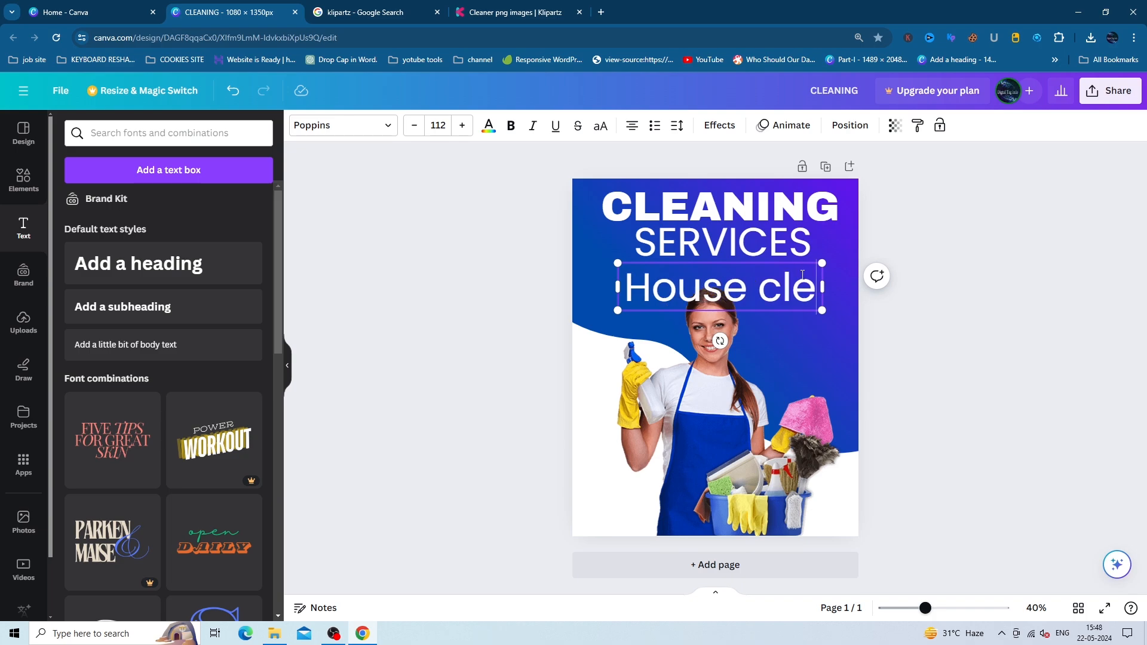
pyautogui.write('a')
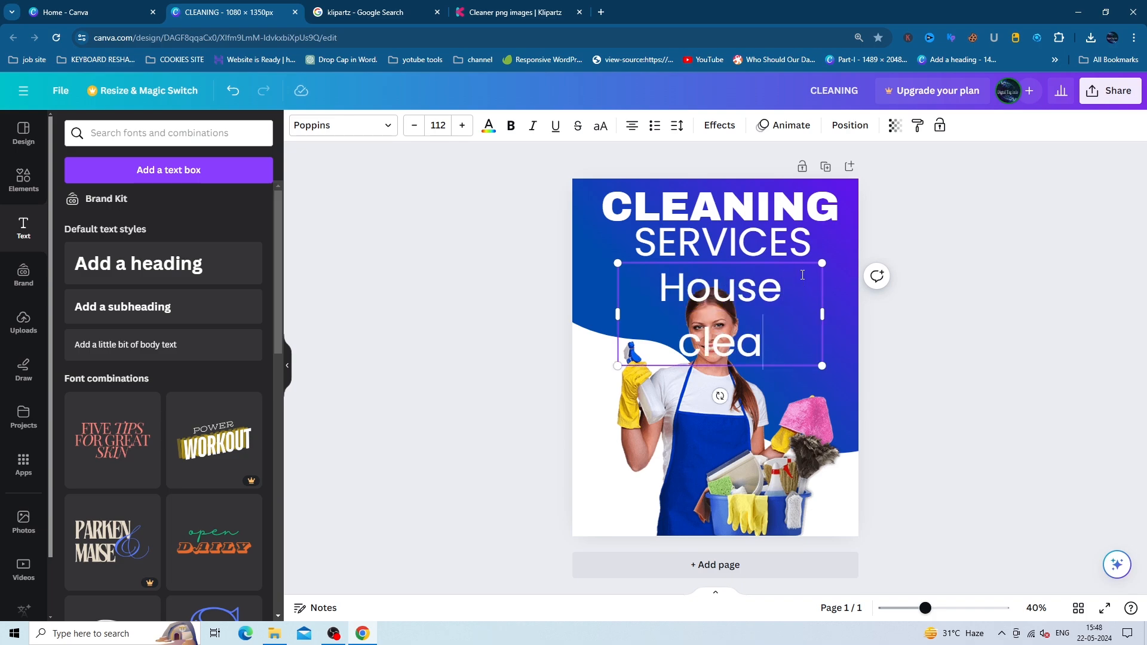
pyautogui.write('ning')
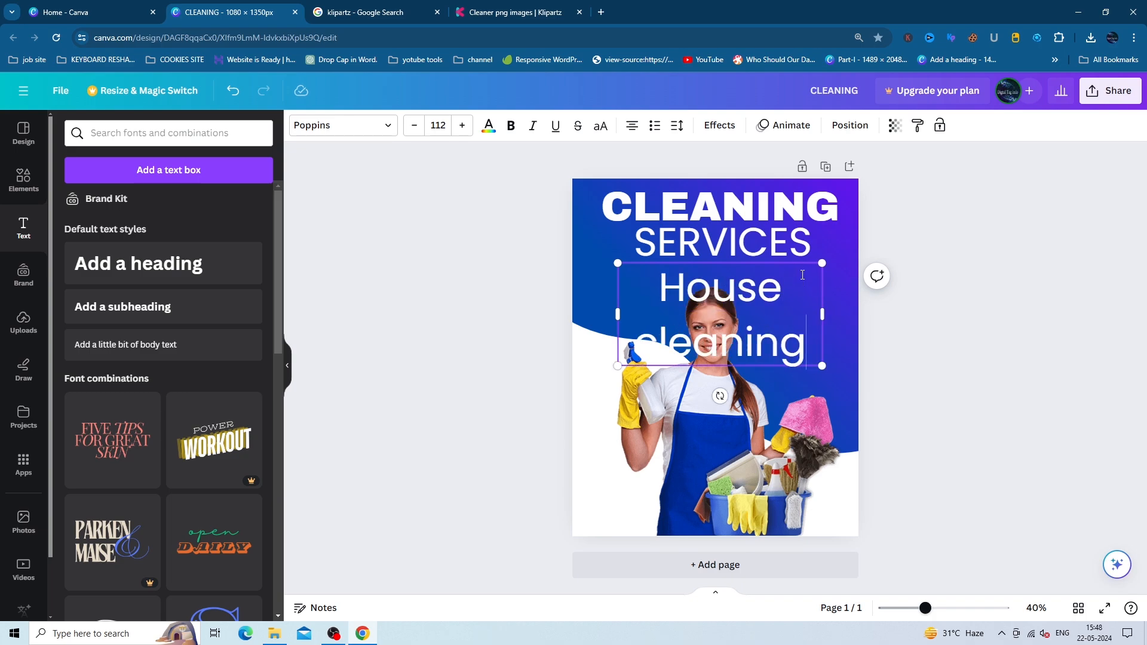
pyautogui.write(' l')
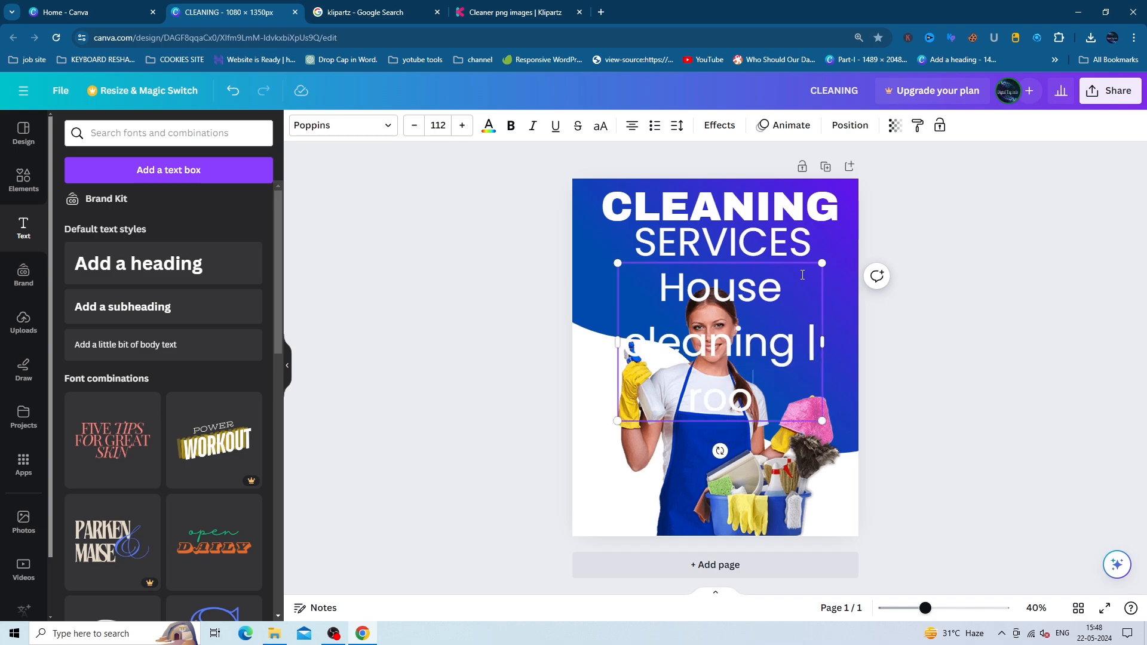
pyautogui.write(' Ro')
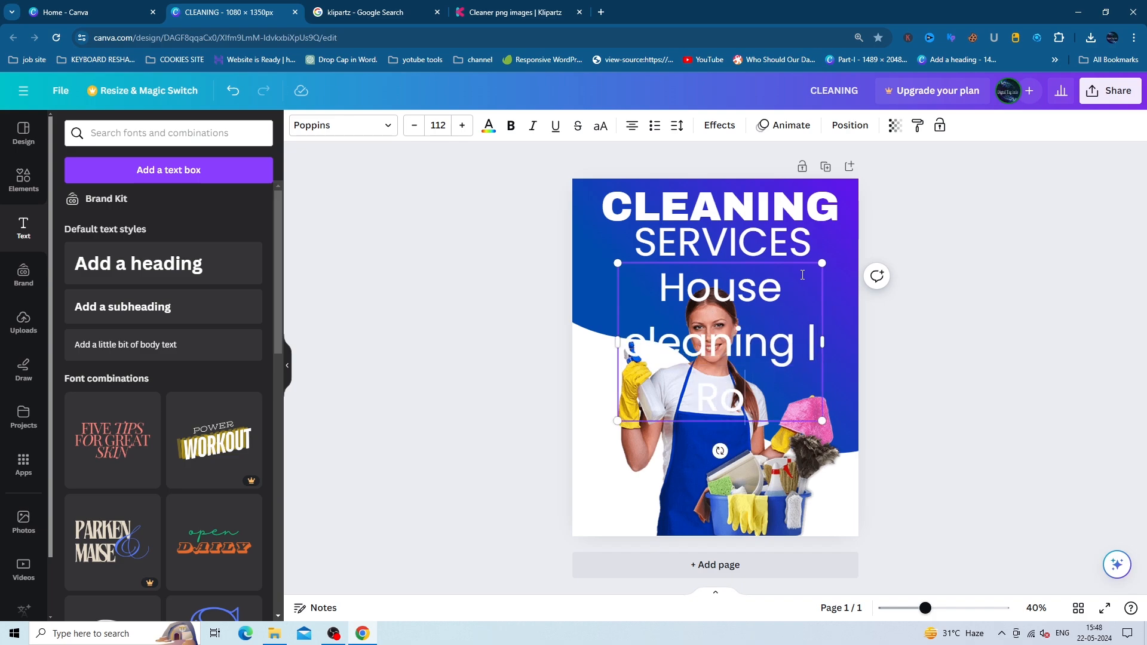
pyautogui.write('of Clean')
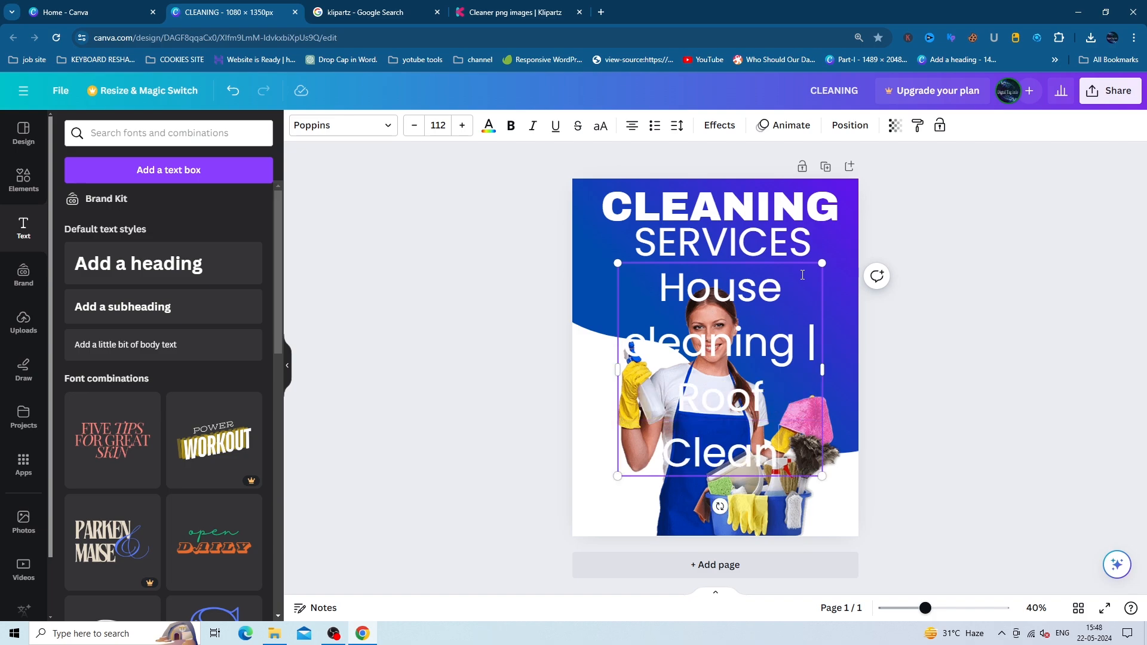
pyautogui.press('BackSpace')
pyautogui.press('BackSpace')
pyautogui.press('BackSpace')
pyautogui.press('BackSpace')
pyautogui.press('BackSpace')
pyautogui.press('BackSpace')
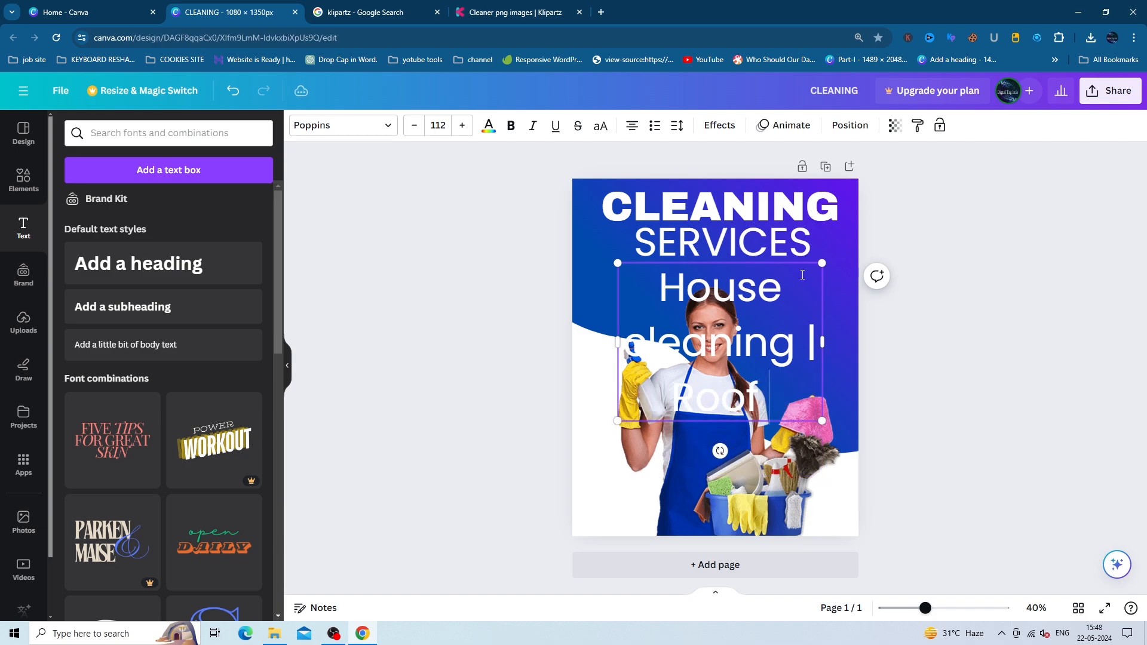
pyautogui.write('Wa')
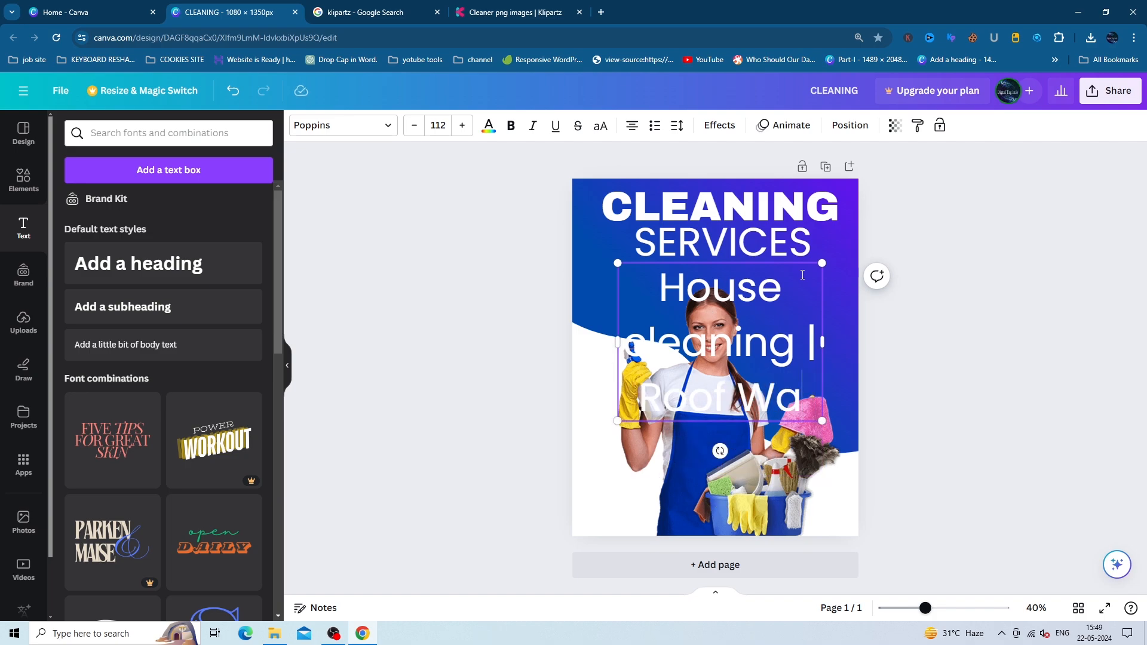
pyautogui.write('shing')
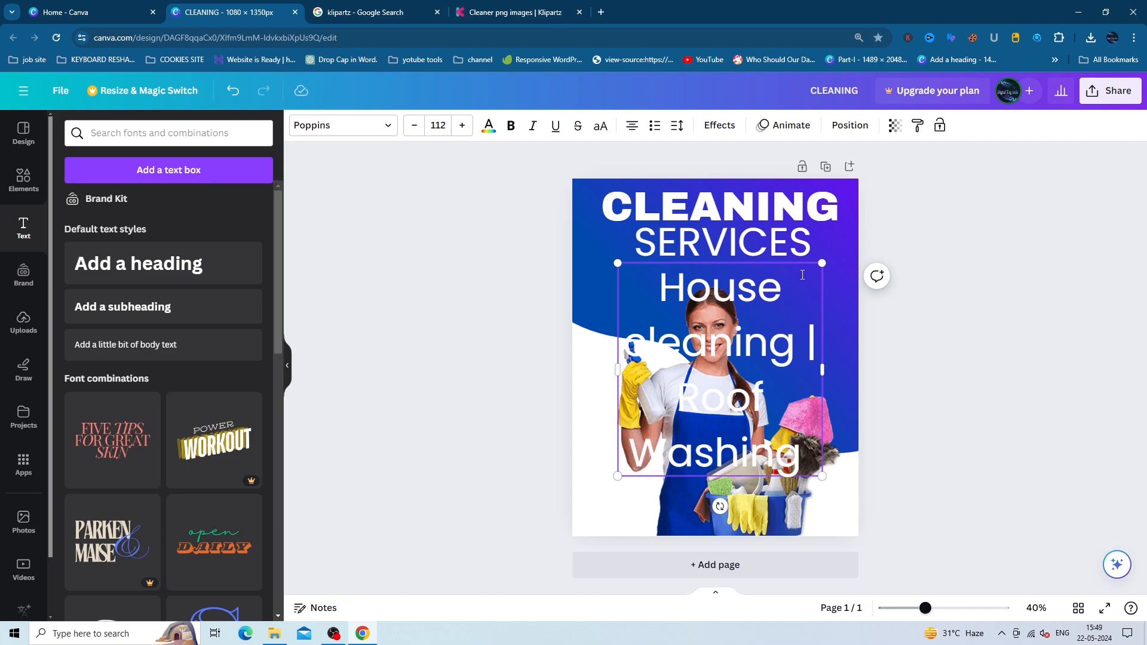
pyautogui.write(' |')
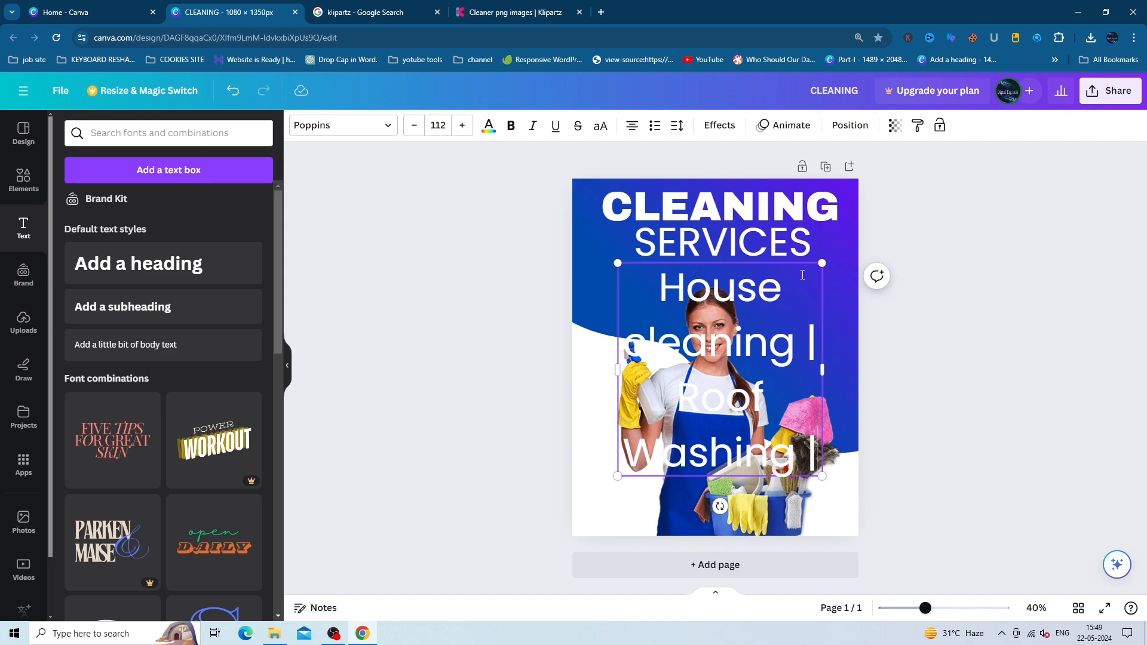
pyautogui.write('Outdoor')
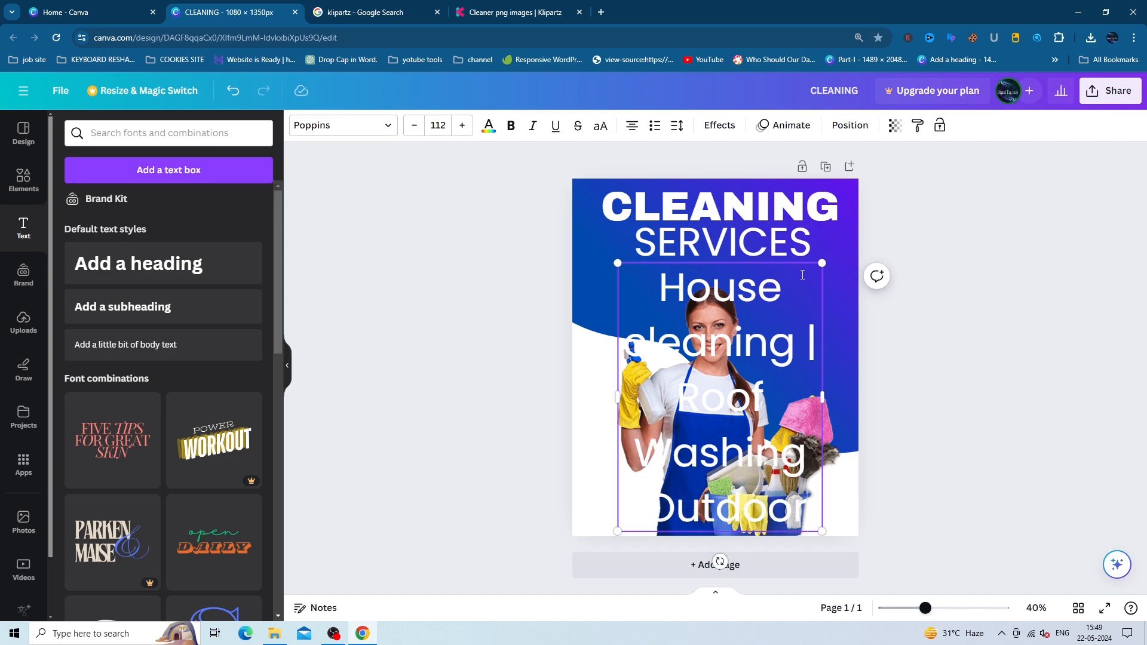
pyautogui.press('BackSpace')
pyautogui.press('BackSpace')
pyautogui.press('BackSpace')
pyautogui.press('BackSpace')
pyautogui.press('BackSpace')
pyautogui.press('BackSpace')
pyautogui.press('BackSpace')
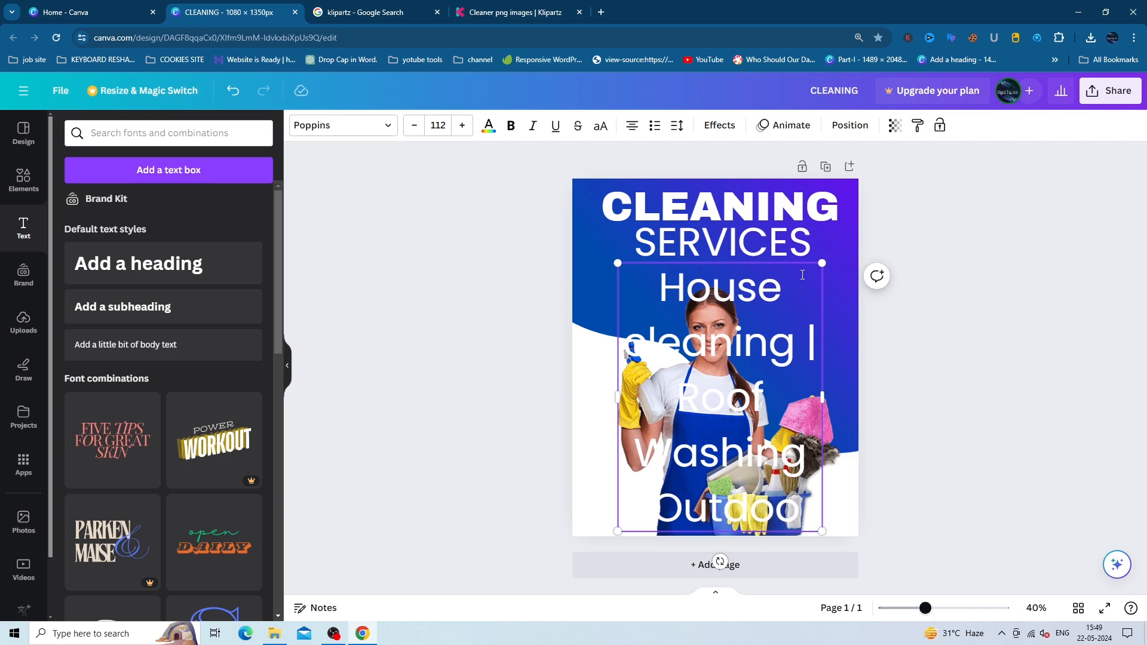
pyautogui.press('BackSpace')
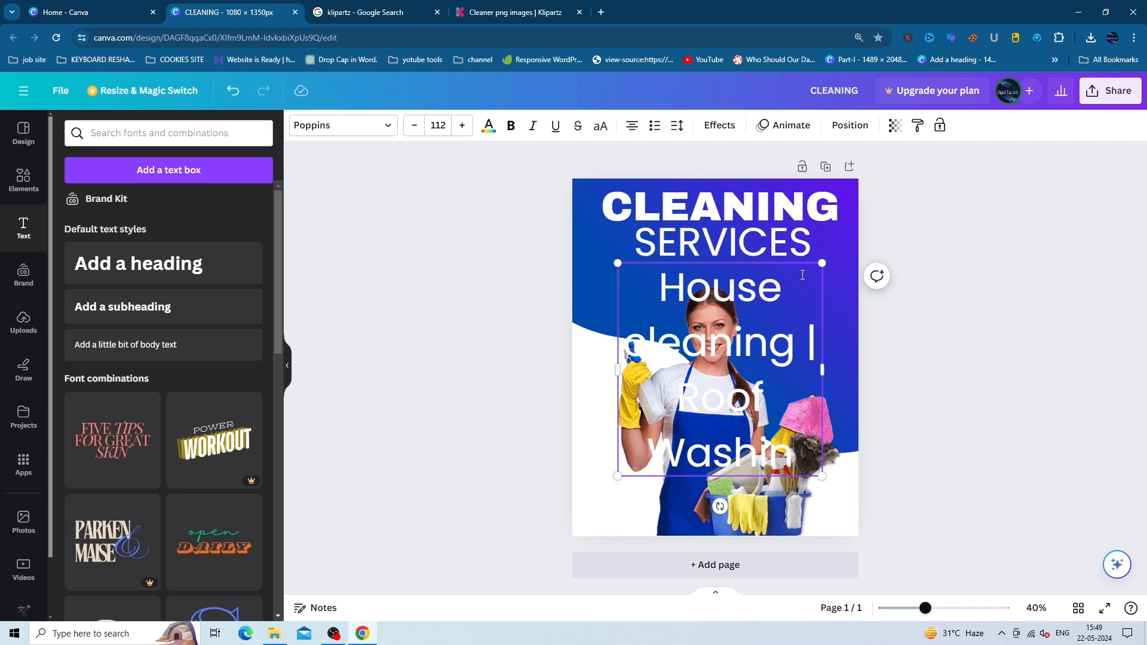
pyautogui.write('g')
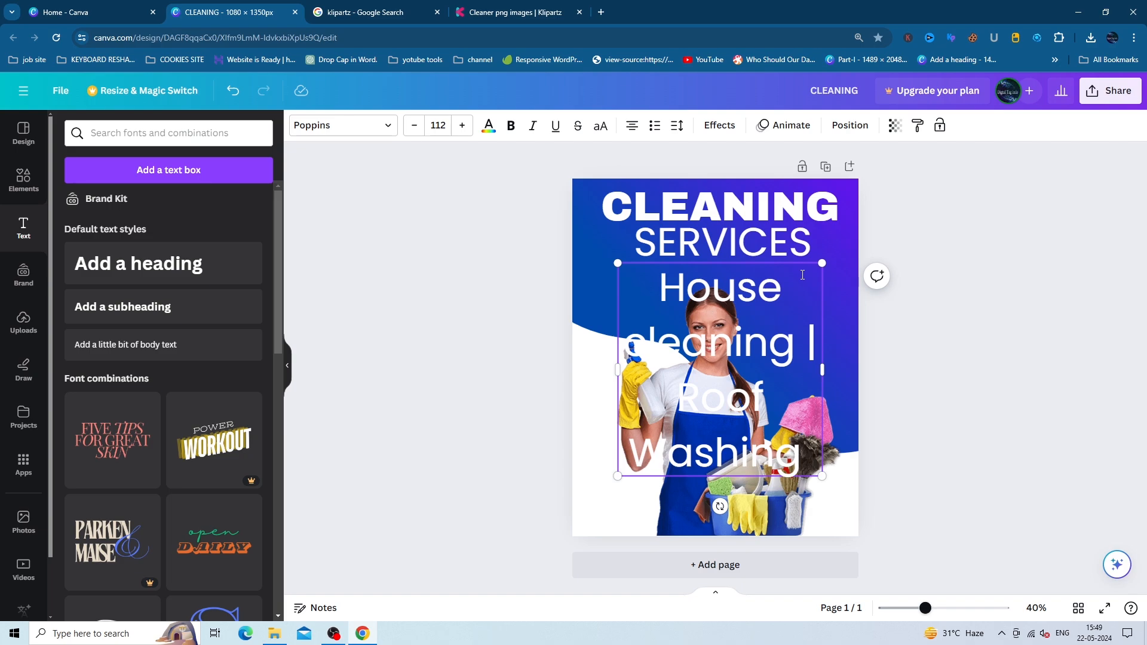
pyautogui.write(' |')
pyautogui.write(' Kitche')
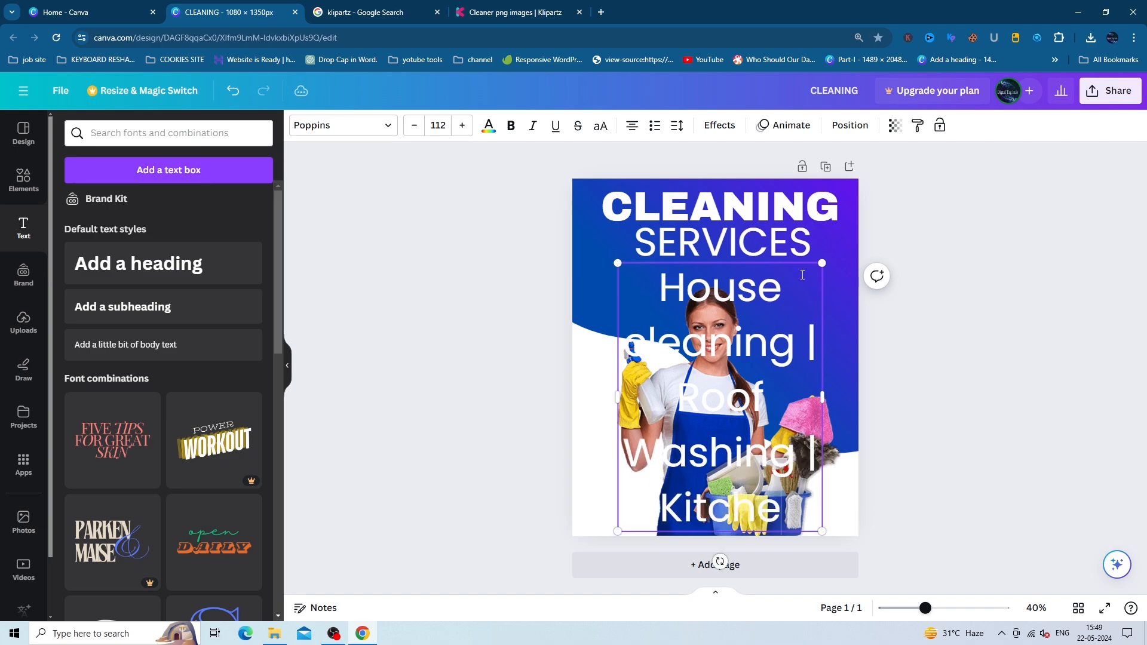
pyautogui.write('n Wahing')
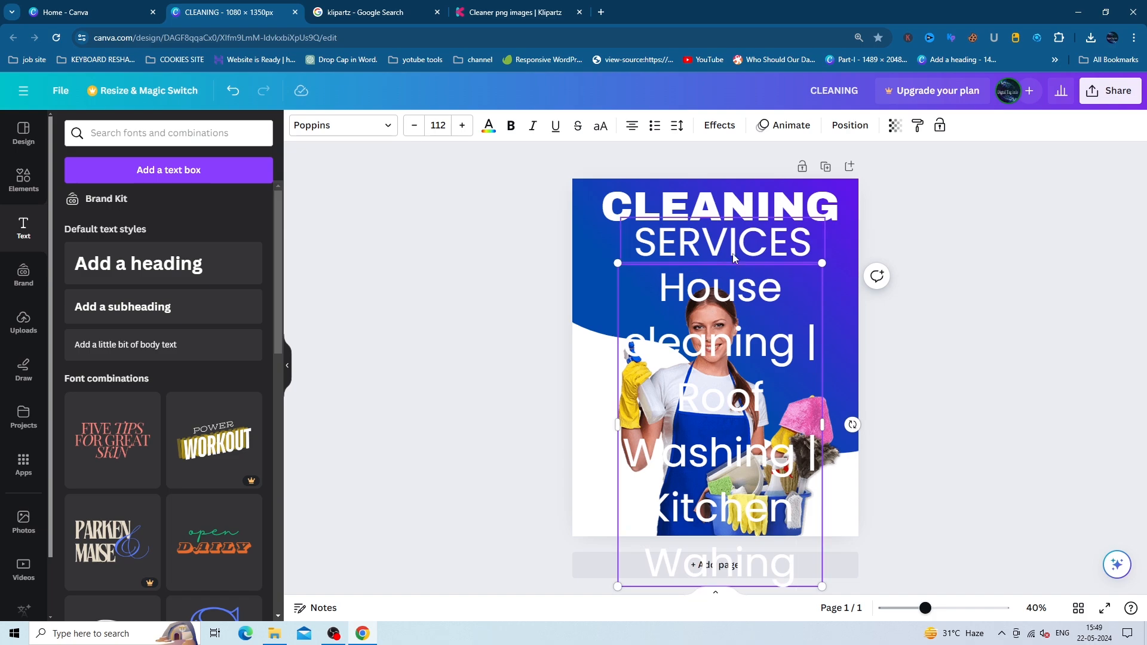
# - Shrink the services list to a small font size of 26
pyautogui.doubleClick(442, 125)
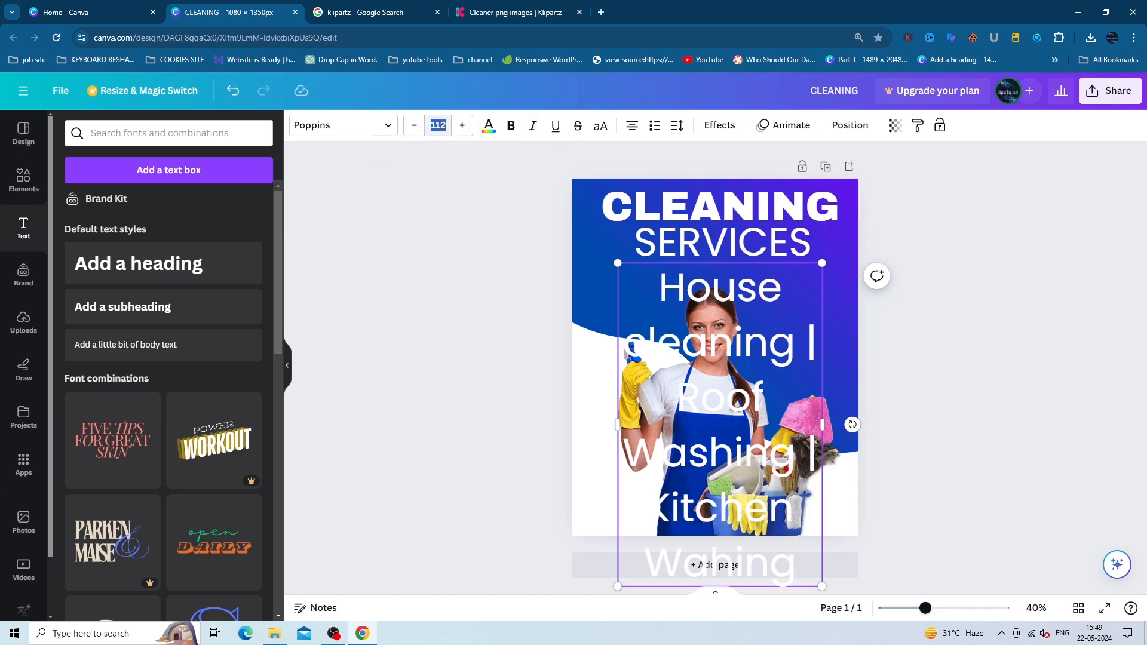
pyautogui.press('BackSpace')
pyautogui.write('24')
pyautogui.click(503, 203)
# - Add a 't' to the subtitle word so it reads Kittchen
pyautogui.click(736, 279)
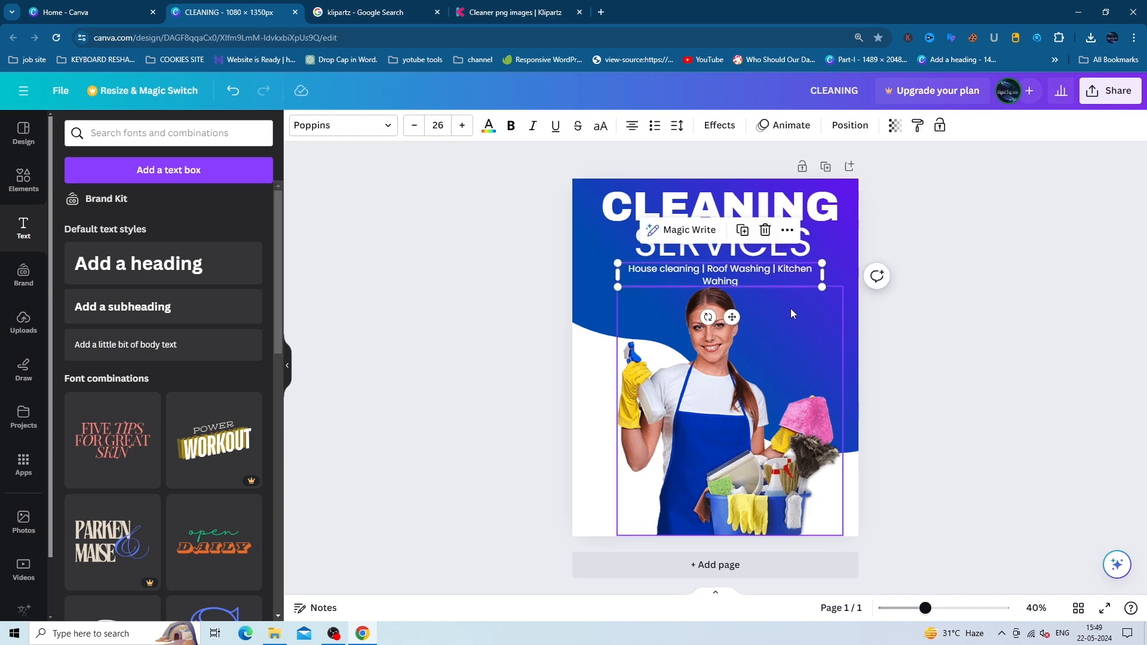
pyautogui.click(792, 271)
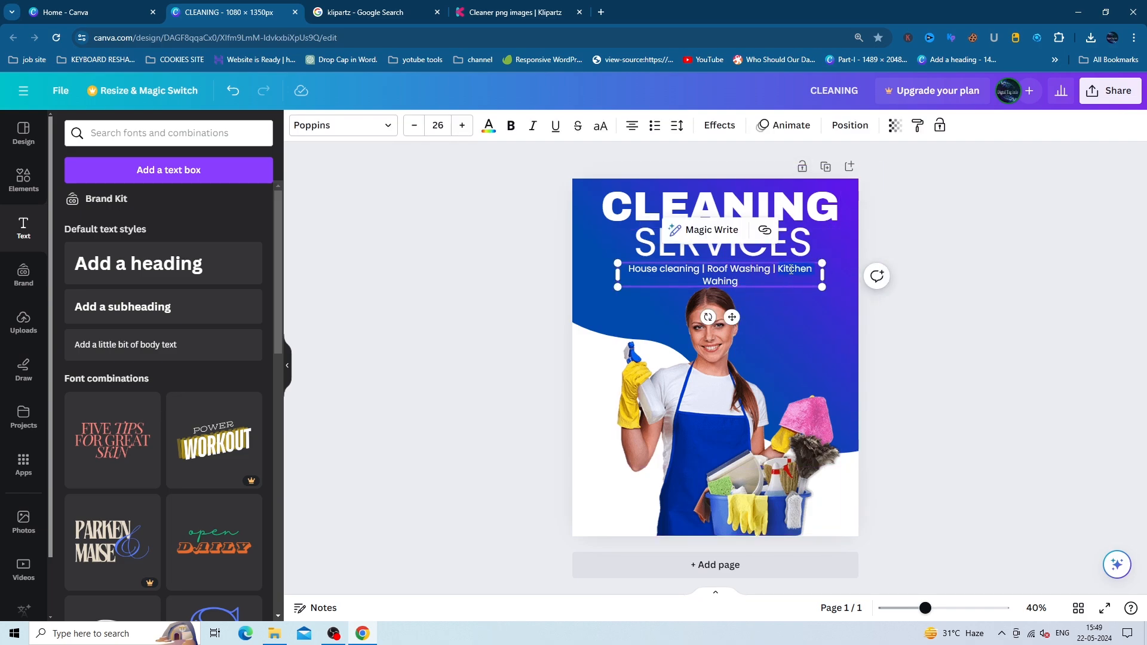
pyautogui.write('t')
# - Colour the OUR SERVICES text with the woman photo's blue
pyautogui.click(796, 339)
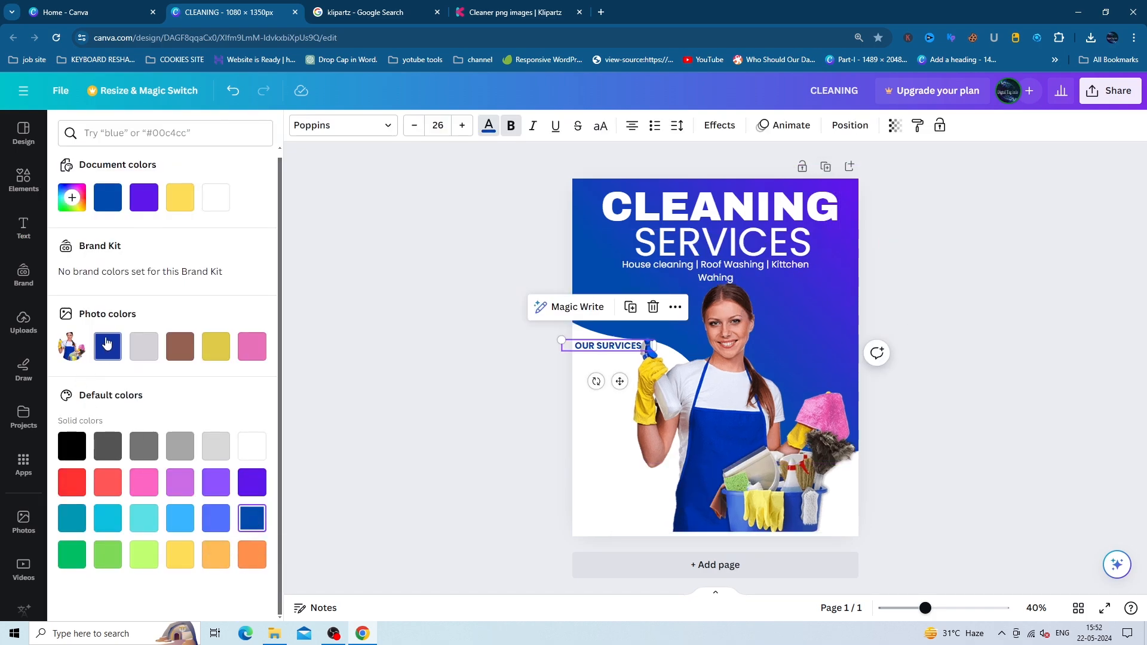
pyautogui.click(106, 343)
pyautogui.click(611, 418)
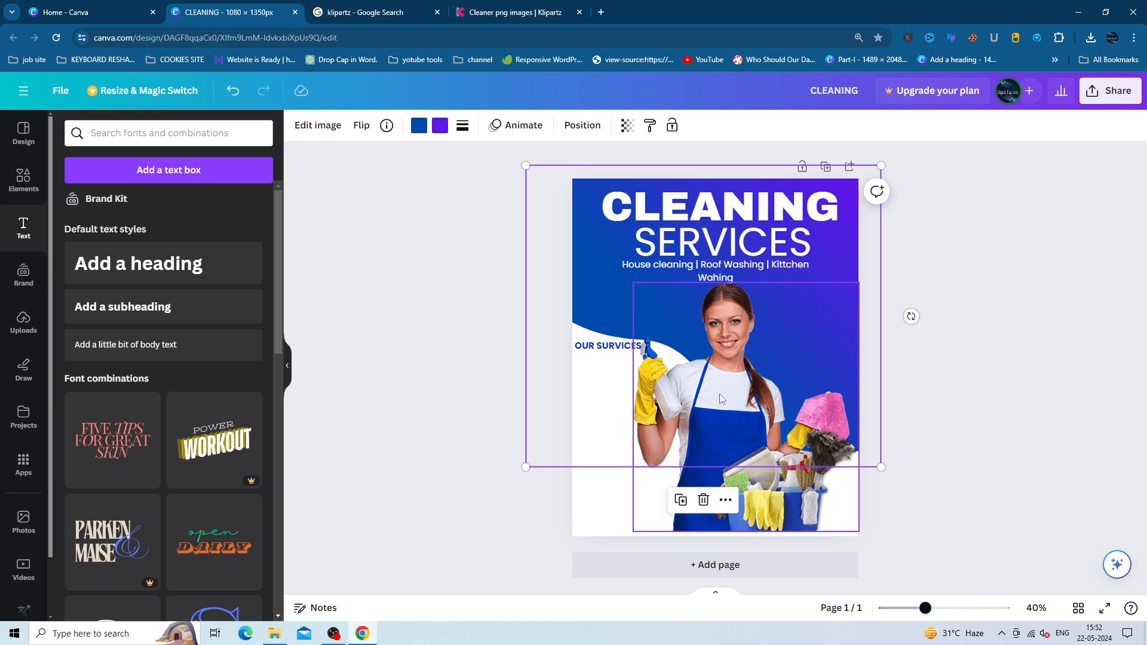
# - Shift the curved background shape and move the woman photo slightly right
pyautogui.moveTo(720, 399); pyautogui.dragTo(720, 479)
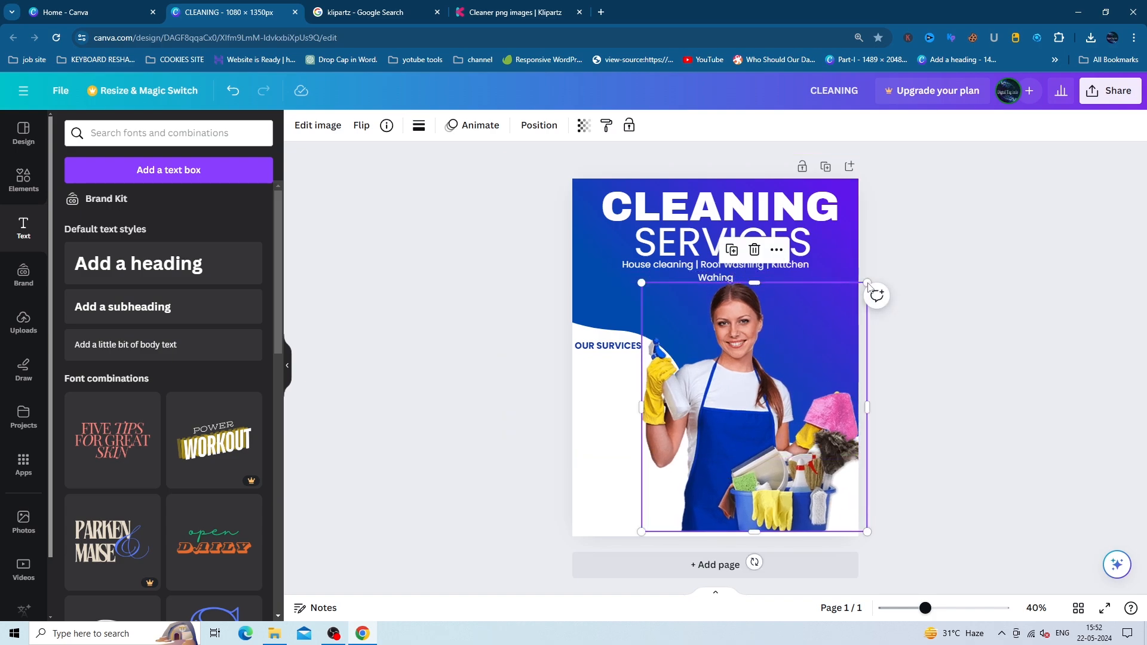
pyautogui.moveTo(786, 420); pyautogui.dragTo(779, 420)
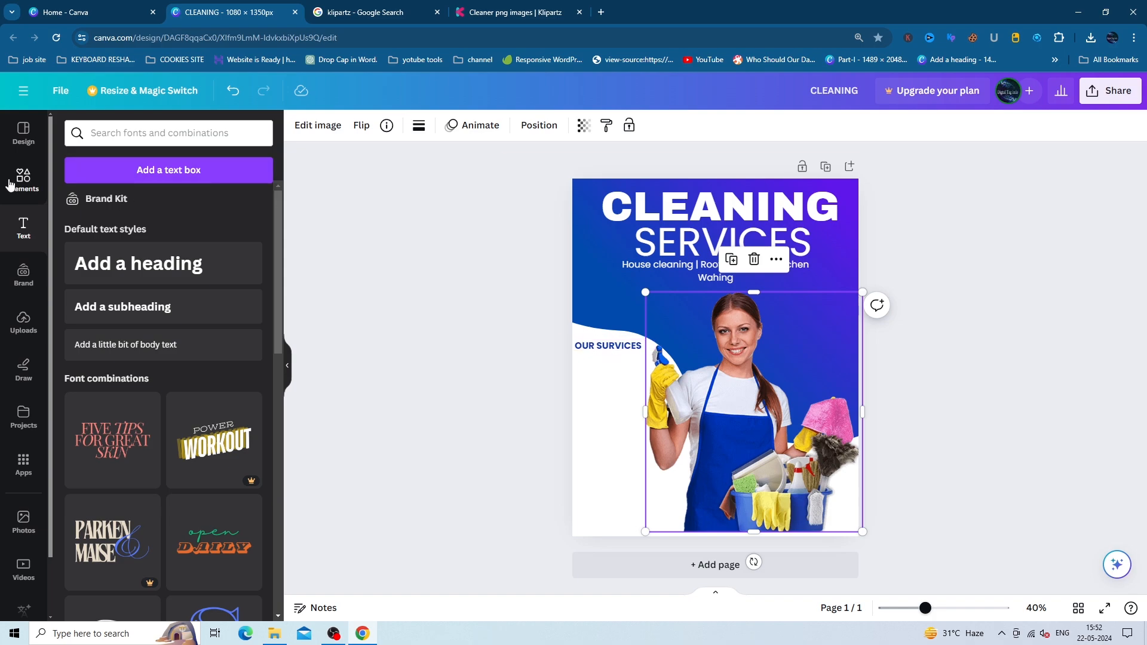
pyautogui.click(602, 342)
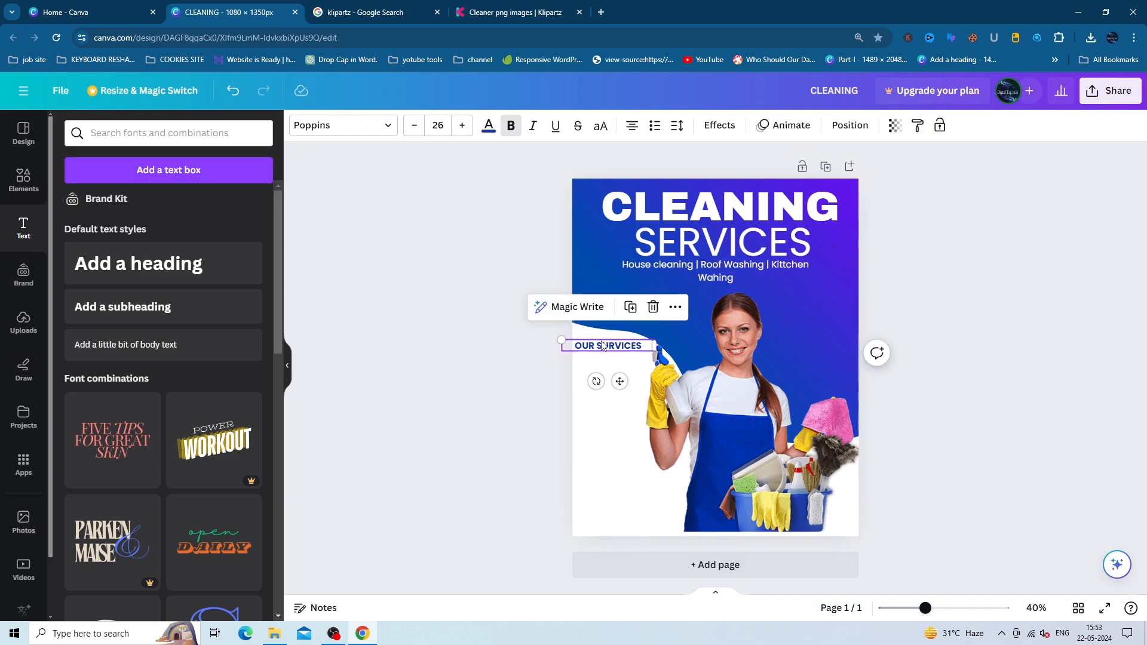
# - Stack four aligned OUR SERVICES rows at left and resize the woman photo onto the page bottom
pyautogui.moveTo(604, 345); pyautogui.dragTo(630, 400)
pyautogui.hotkey('ctrl', 'd')
pyautogui.hotkey('ctrl', 'd')
pyautogui.click(703, 416)
pyautogui.moveTo(707, 415); pyautogui.dragTo(706, 414)
pyautogui.moveTo(645, 293); pyautogui.dragTo(673, 314)
pyautogui.moveTo(776, 338); pyautogui.dragTo(765, 308)
pyautogui.click(626, 403)
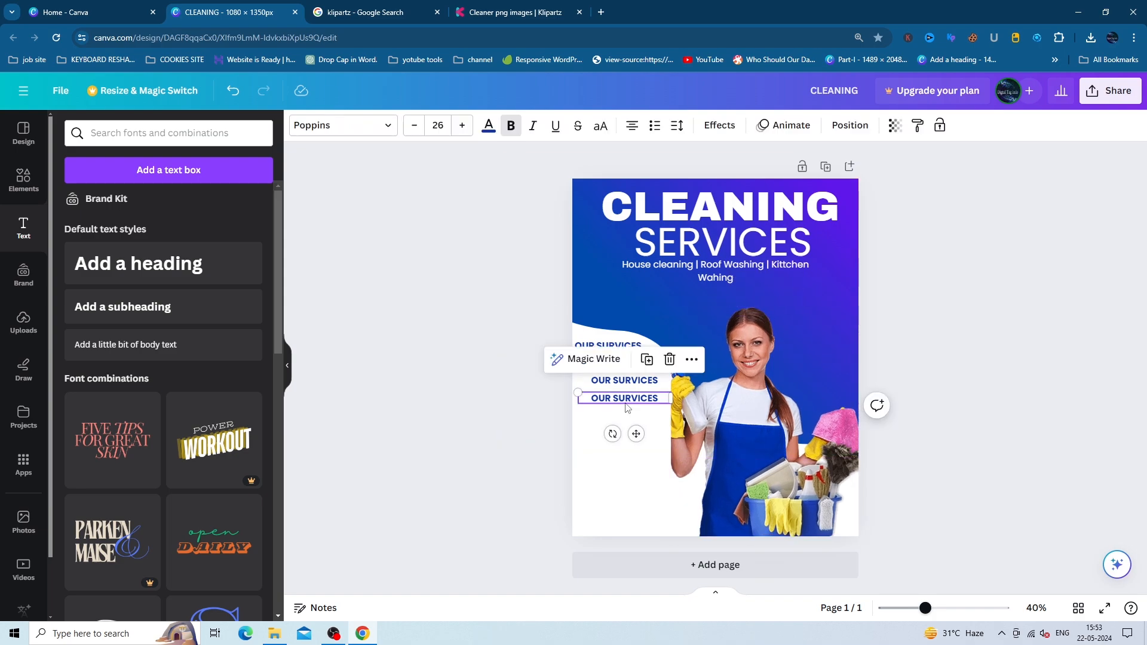
pyautogui.moveTo(621, 345); pyautogui.dragTo(632, 343)
# - Search the Elements library for 'OK' graphics
pyautogui.click(23, 179)
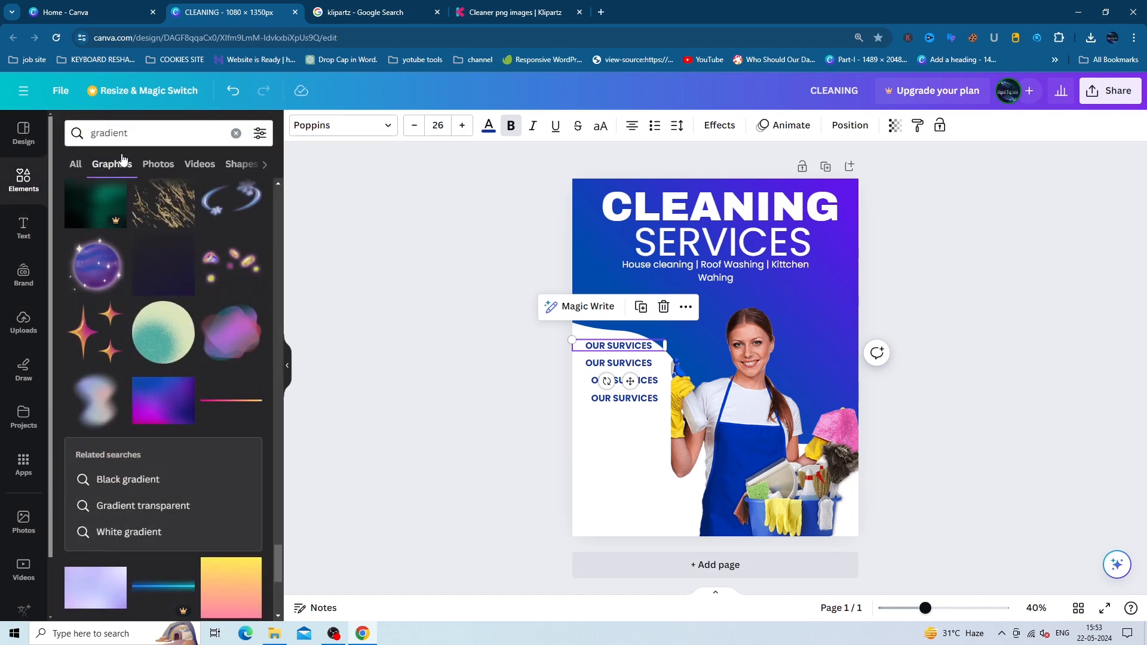
pyautogui.click(152, 133)
pyautogui.click(236, 133)
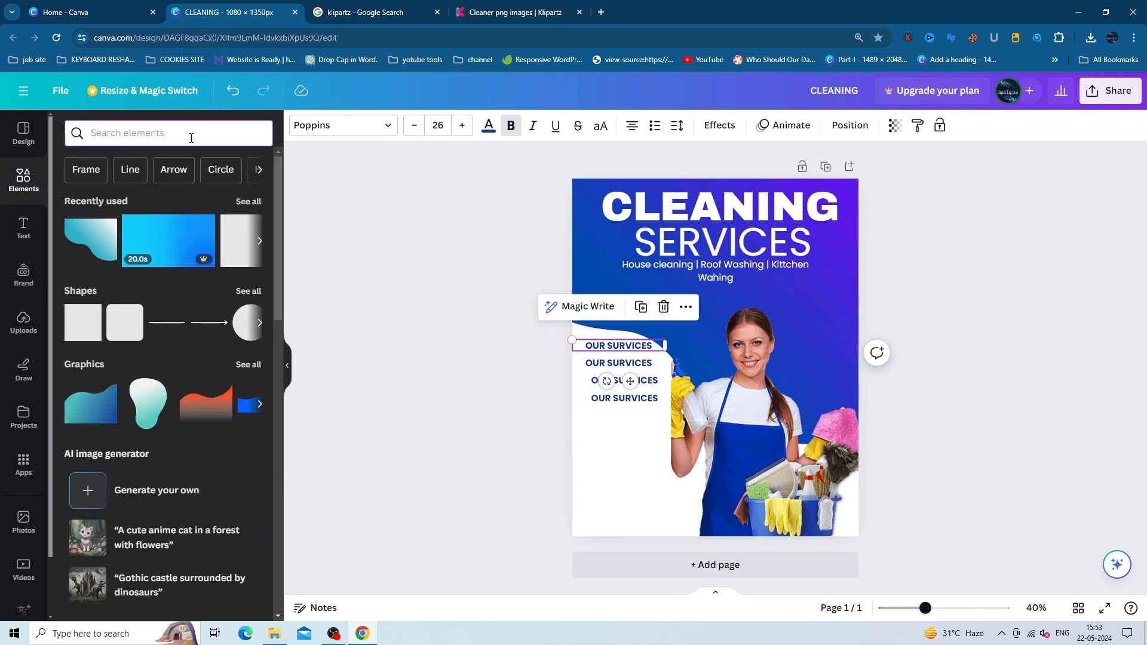
pyautogui.write('OK')
pyautogui.press('Return')
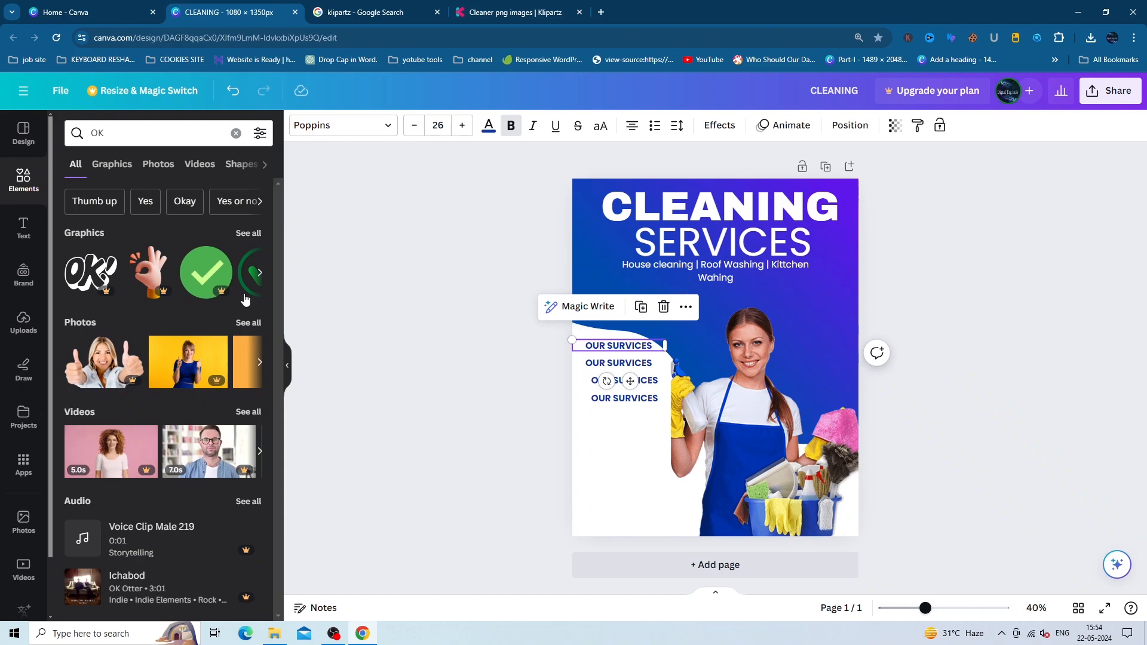
# - Add the green checkmark, shrink it and place it beside the second OUR SERVICES line
pyautogui.click(260, 273)
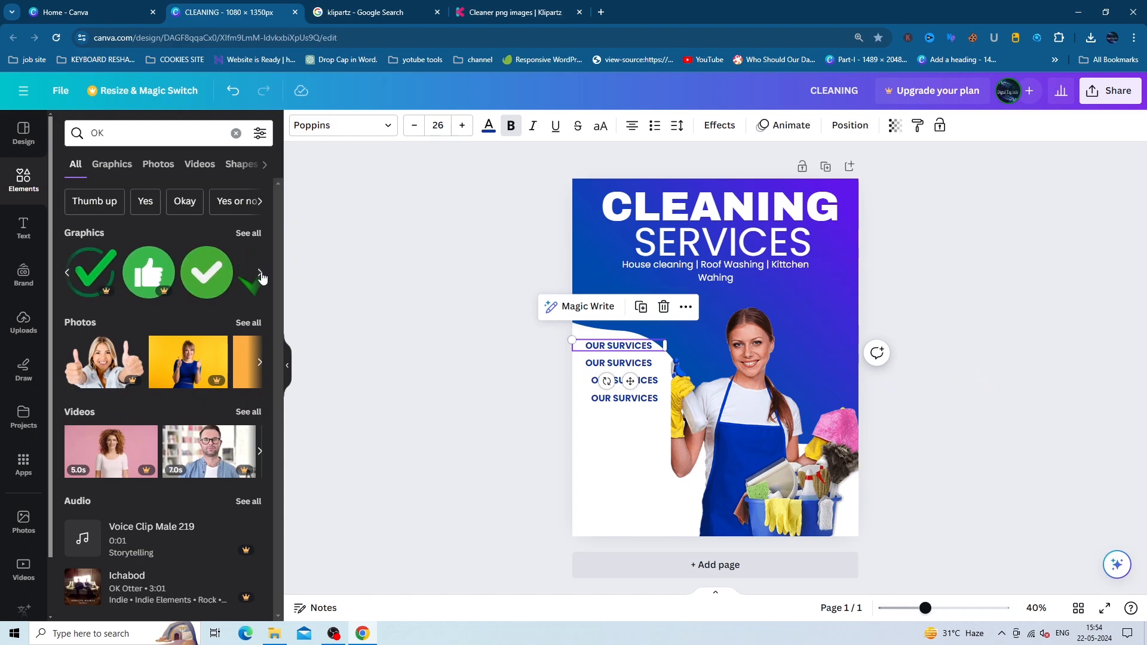
pyautogui.click(206, 272)
pyautogui.moveTo(682, 391); pyautogui.dragTo(635, 364)
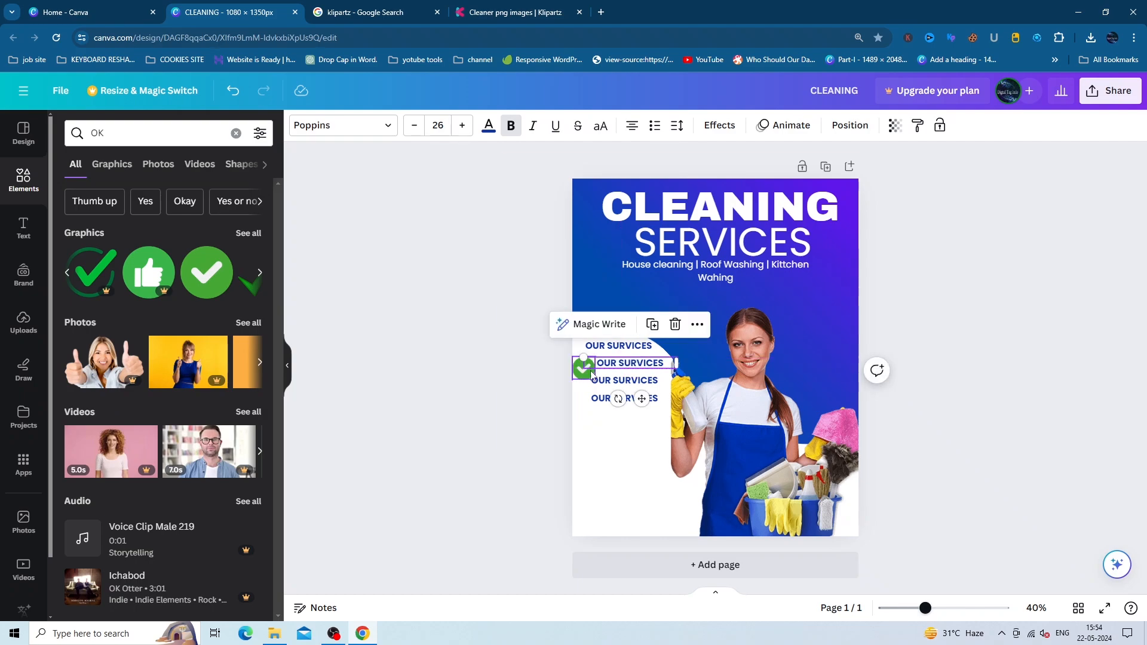
# - Shrink the checkmark and trial white, blue, red, yellow and pink colours before reverting to green
pyautogui.click(584, 369)
pyautogui.moveTo(569, 381); pyautogui.dragTo(582, 369)
pyautogui.click(419, 126)
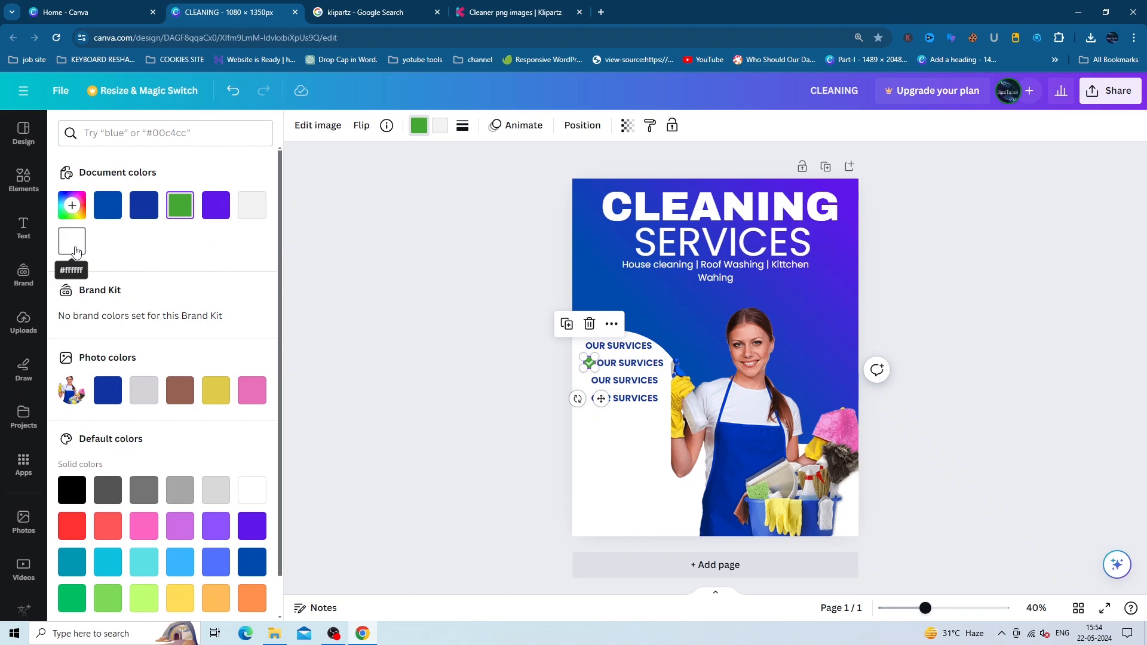
pyautogui.click(74, 251)
pyautogui.click(437, 126)
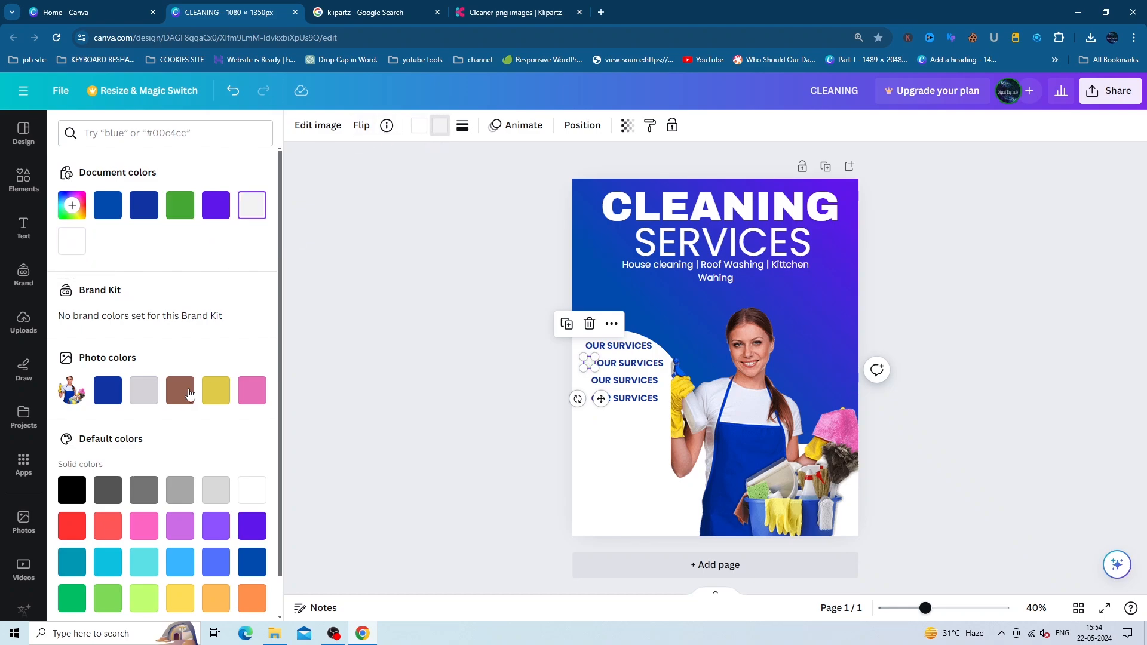
pyautogui.click(113, 395)
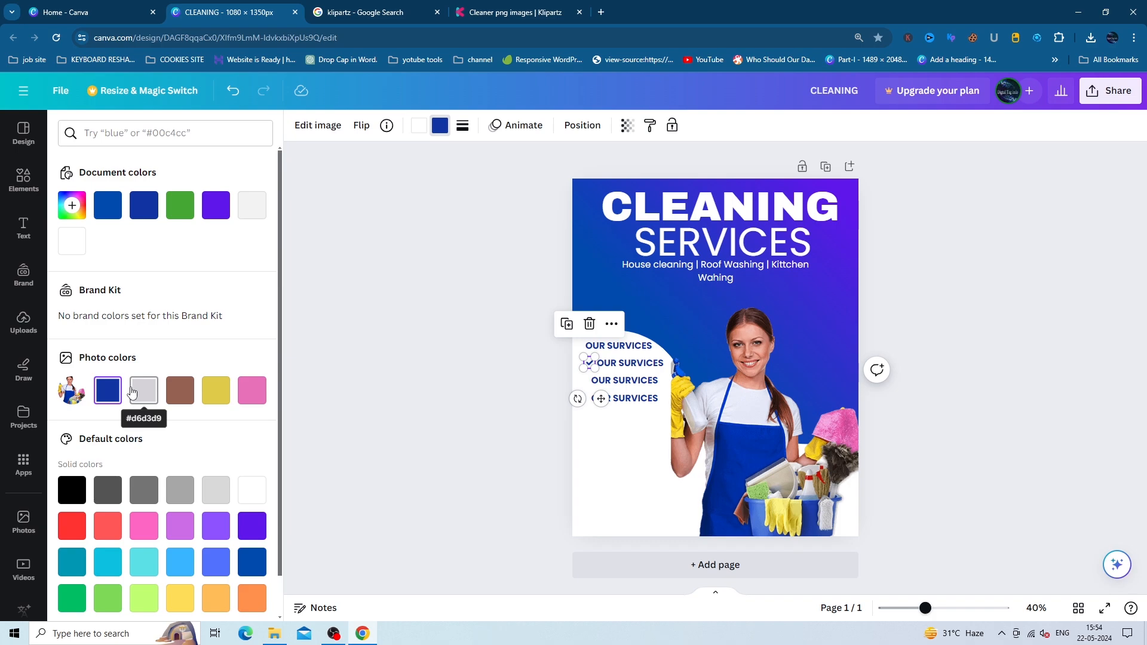
pyautogui.click(70, 533)
pyautogui.click(254, 571)
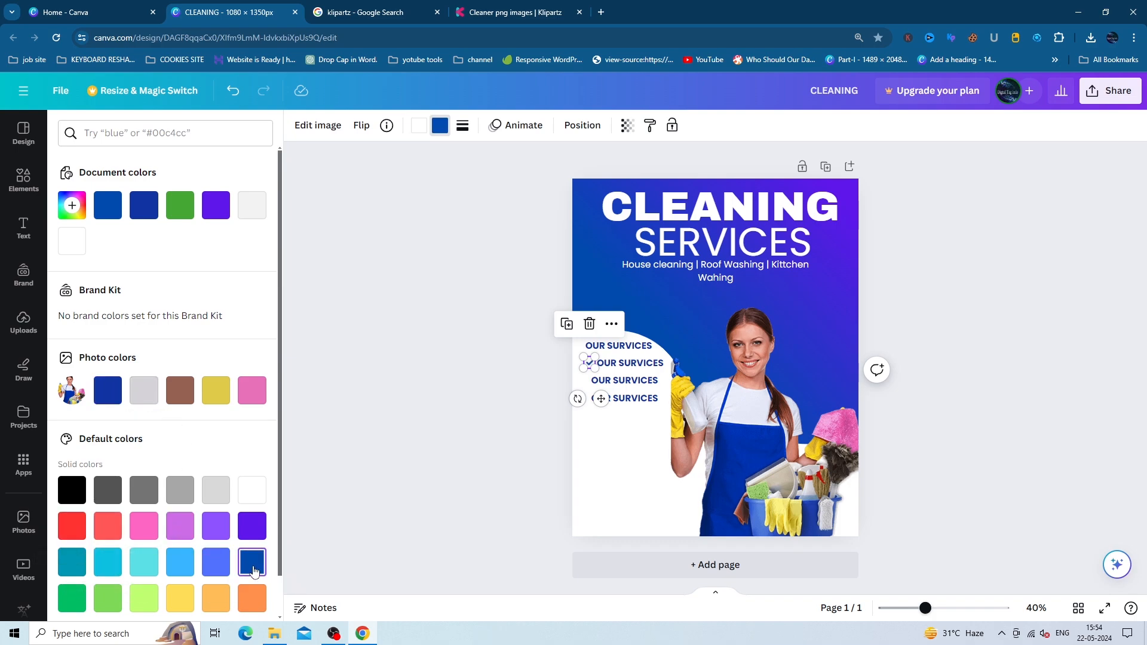
pyautogui.click(176, 597)
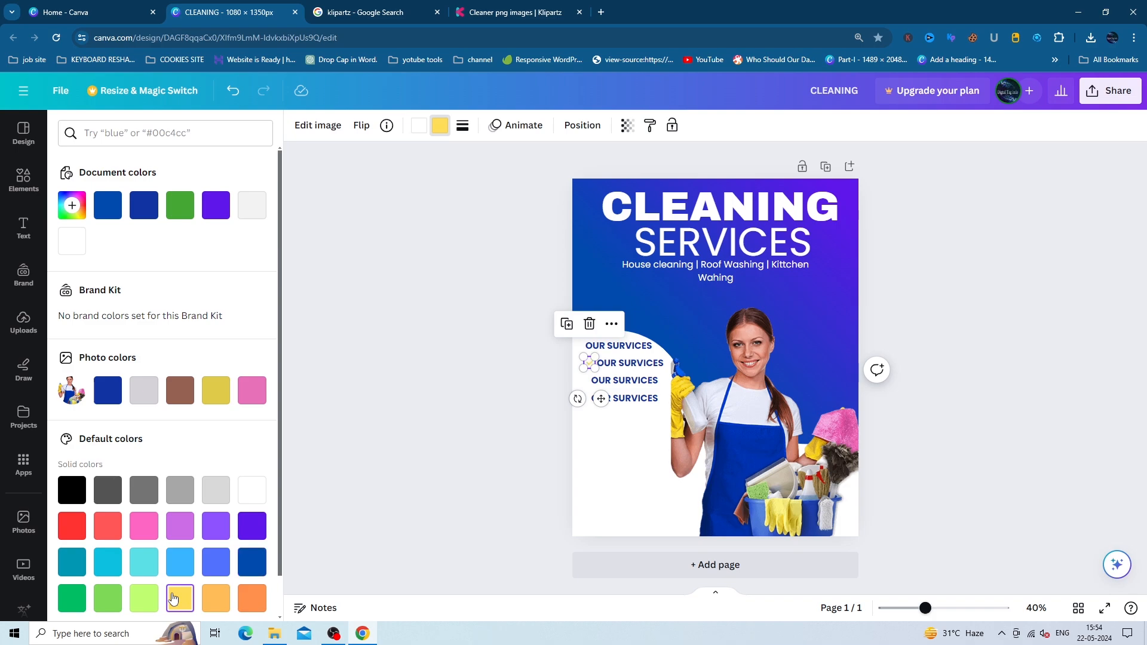
pyautogui.click(250, 401)
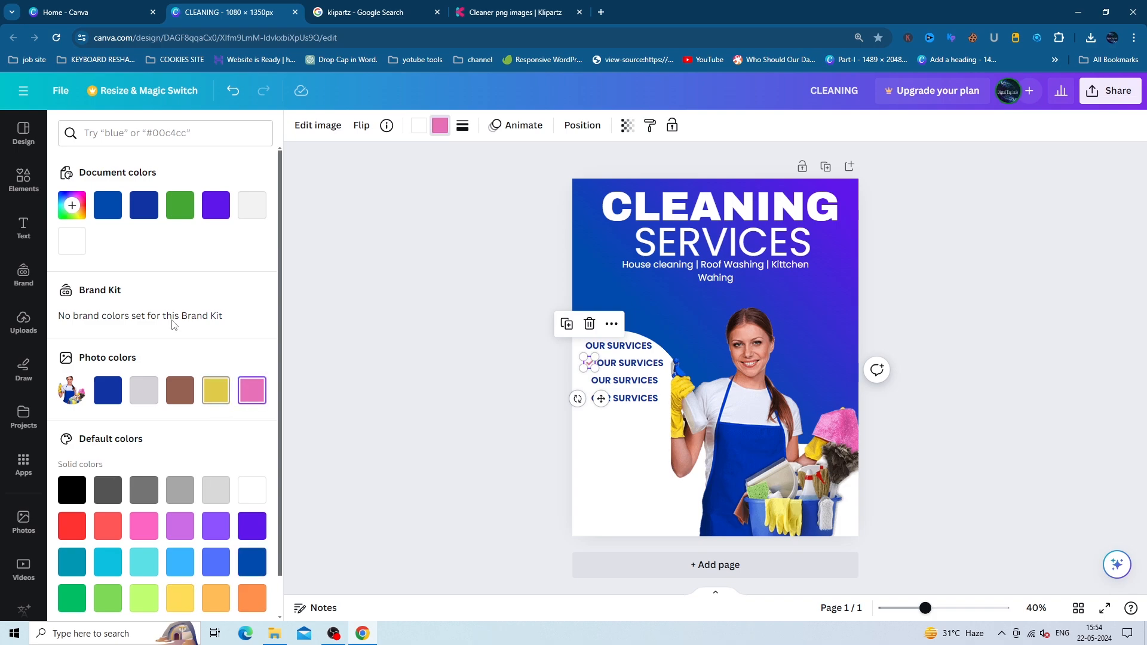
pyautogui.click(190, 215)
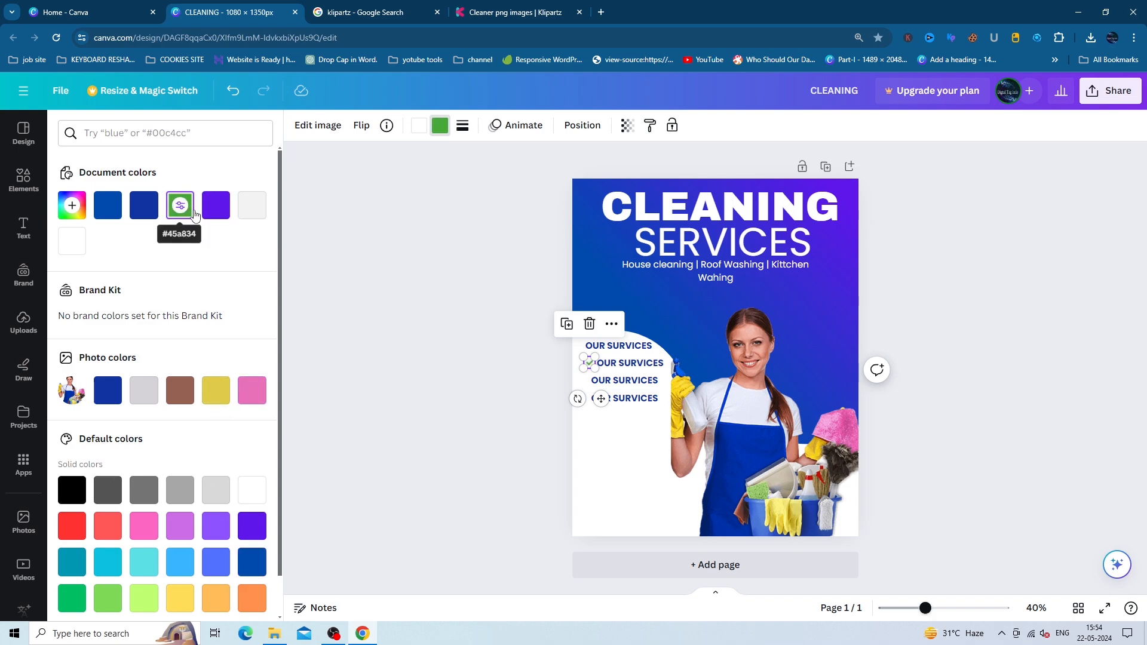
# - Move the second OUR SERVICES line to the right of the checkmark
pyautogui.click(615, 365)
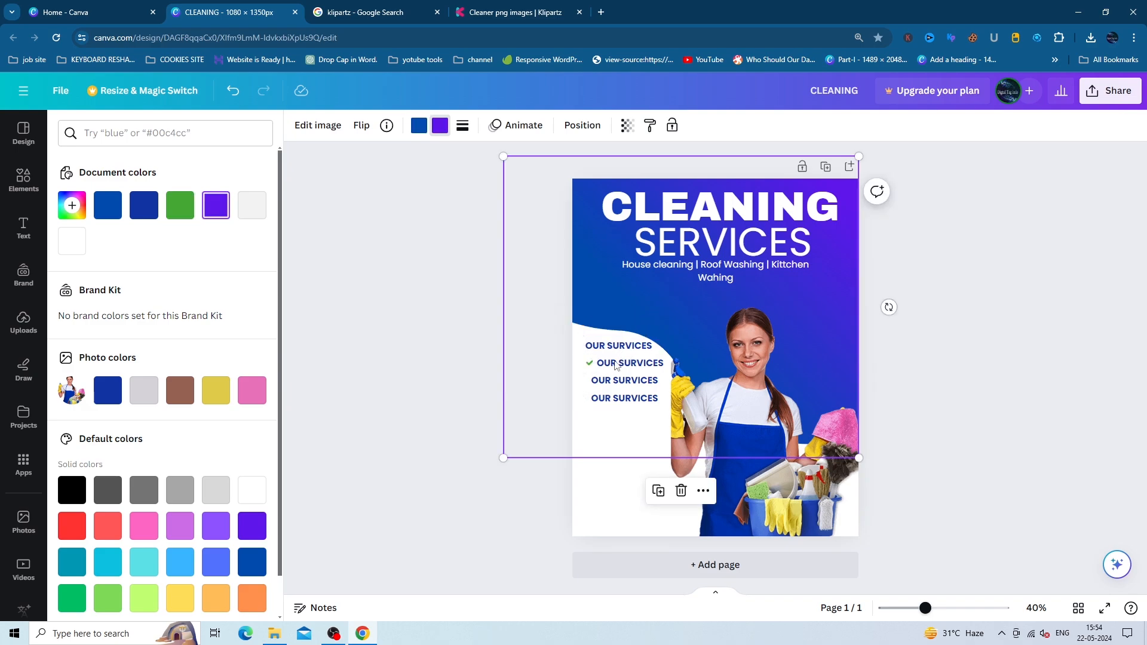
pyautogui.click(616, 366)
pyautogui.click(615, 365)
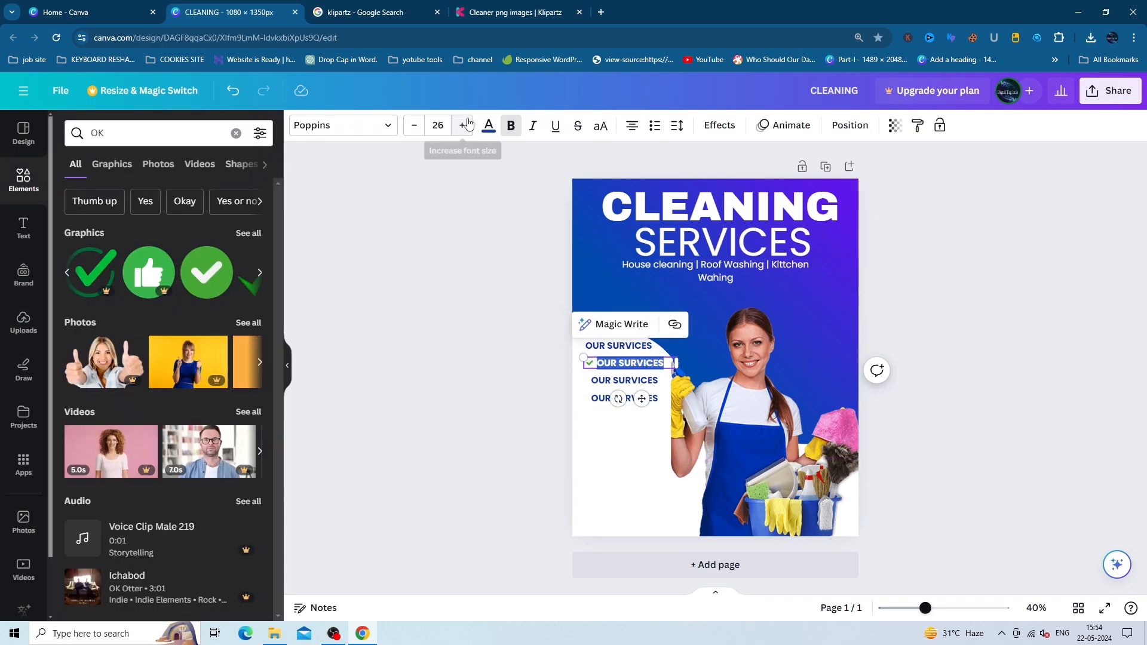
pyautogui.click(586, 375)
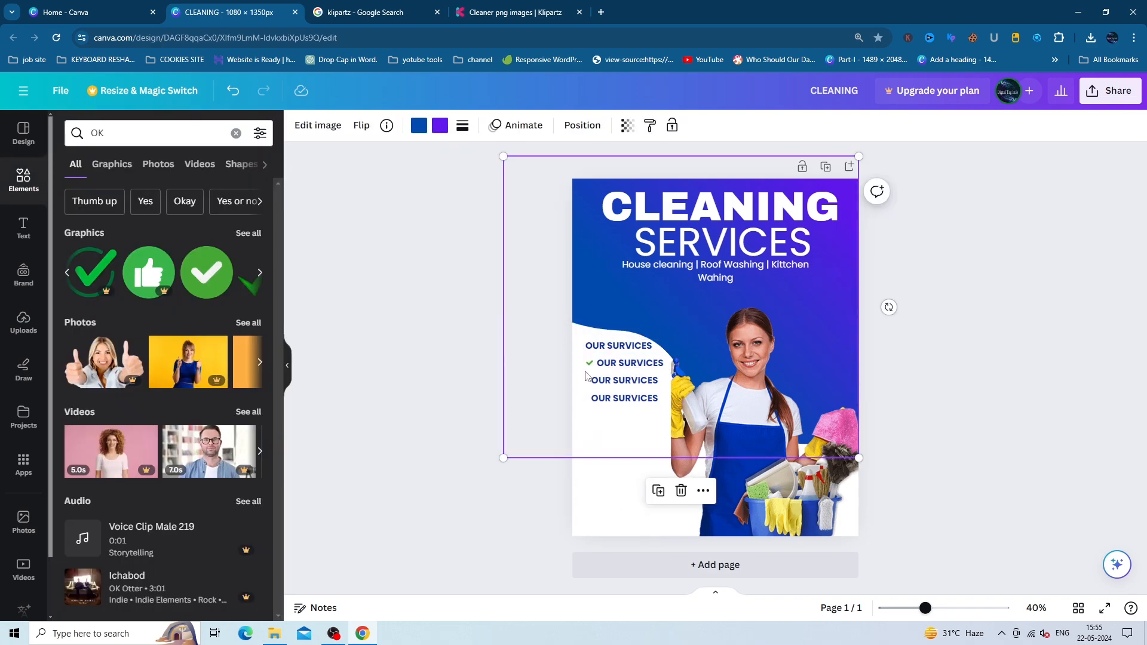
pyautogui.click(604, 494)
pyautogui.click(589, 369)
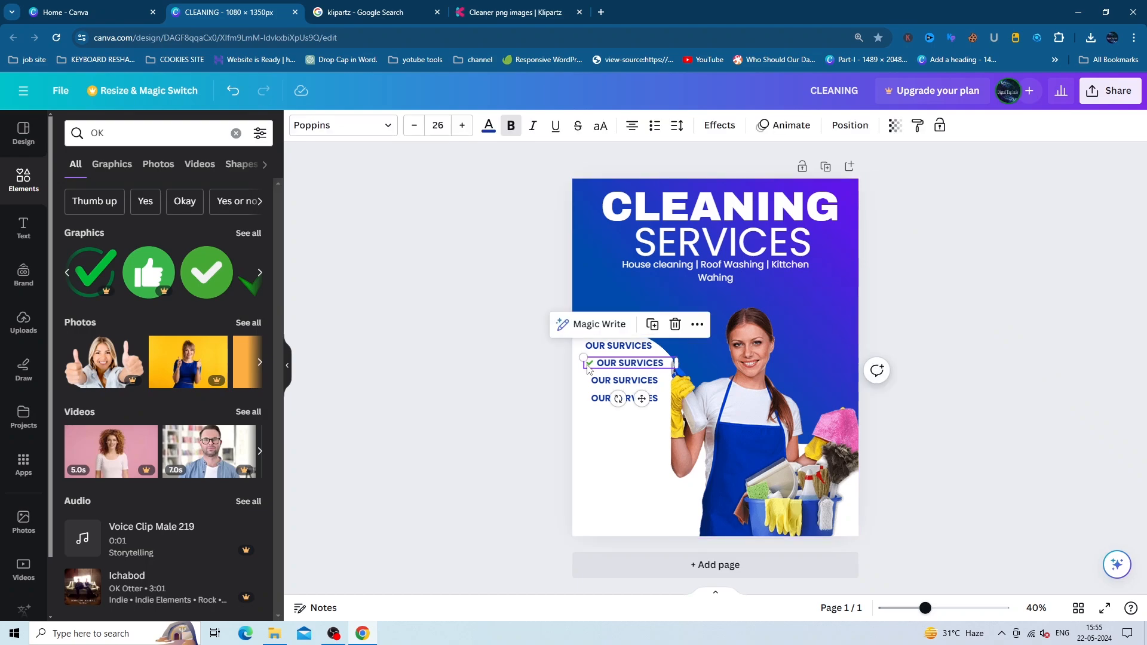
pyautogui.click(632, 476)
pyautogui.click(586, 367)
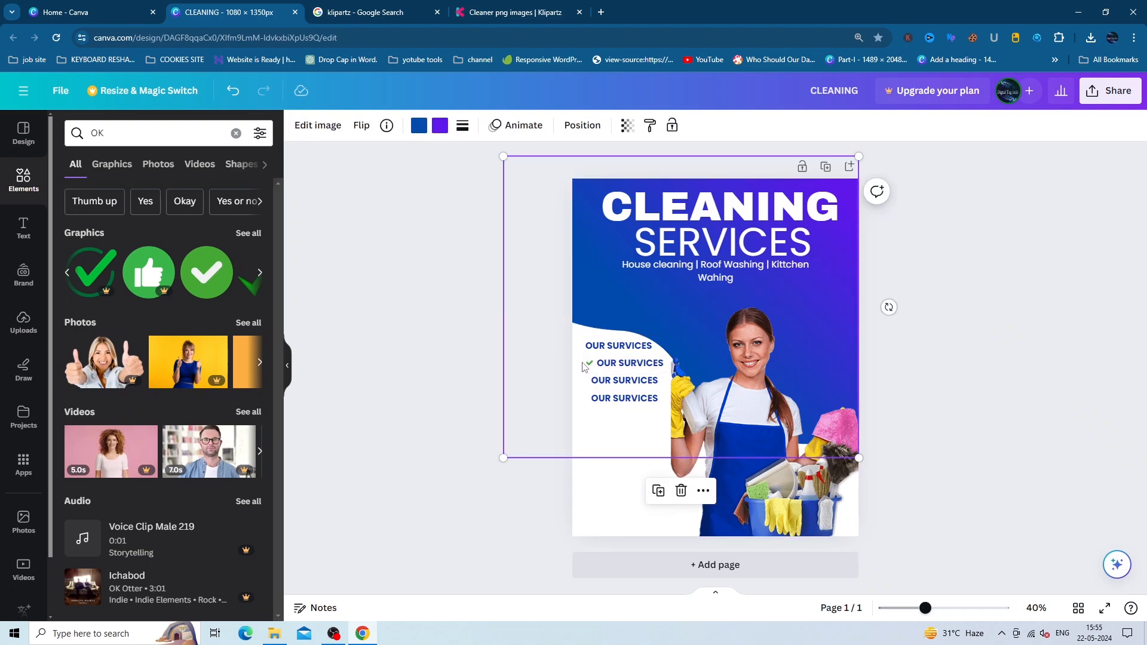
pyautogui.moveTo(585, 366); pyautogui.dragTo(640, 370)
# - Recolour the checkmark dark blue with a white tick and nudge the second line beside it
pyautogui.click(590, 364)
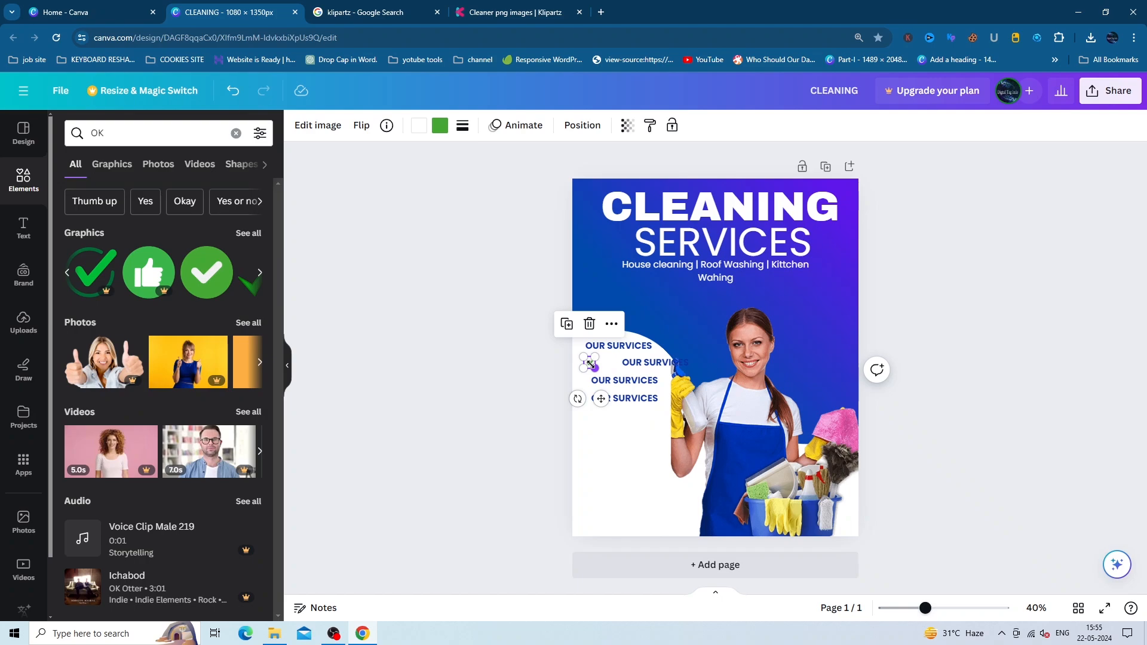
pyautogui.click(418, 126)
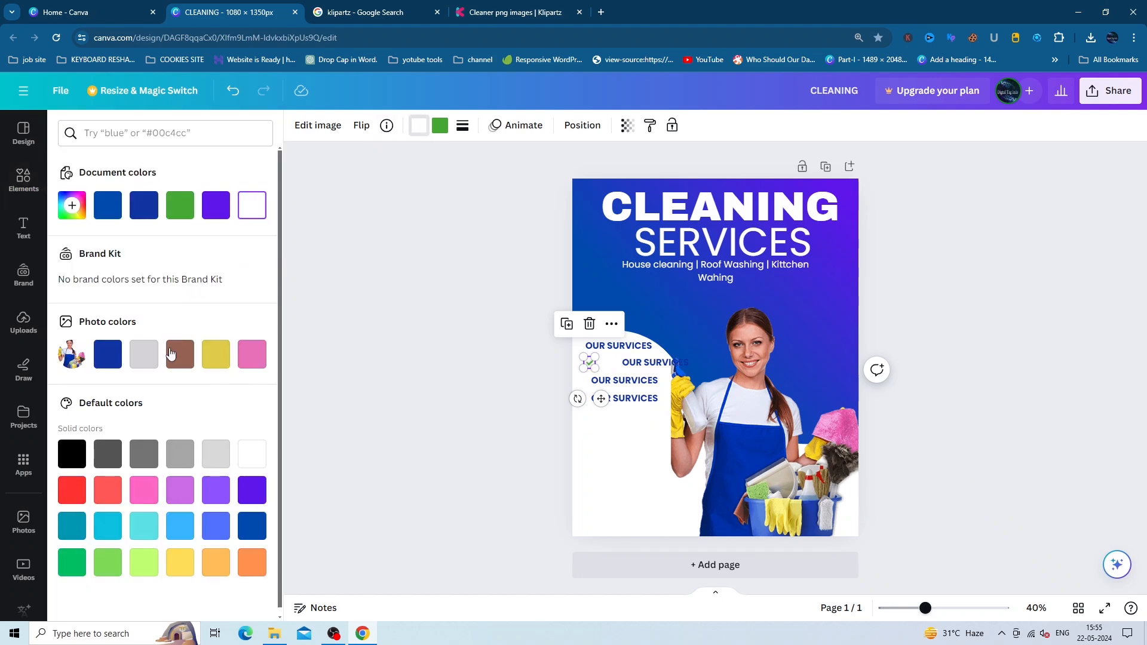
pyautogui.click(116, 214)
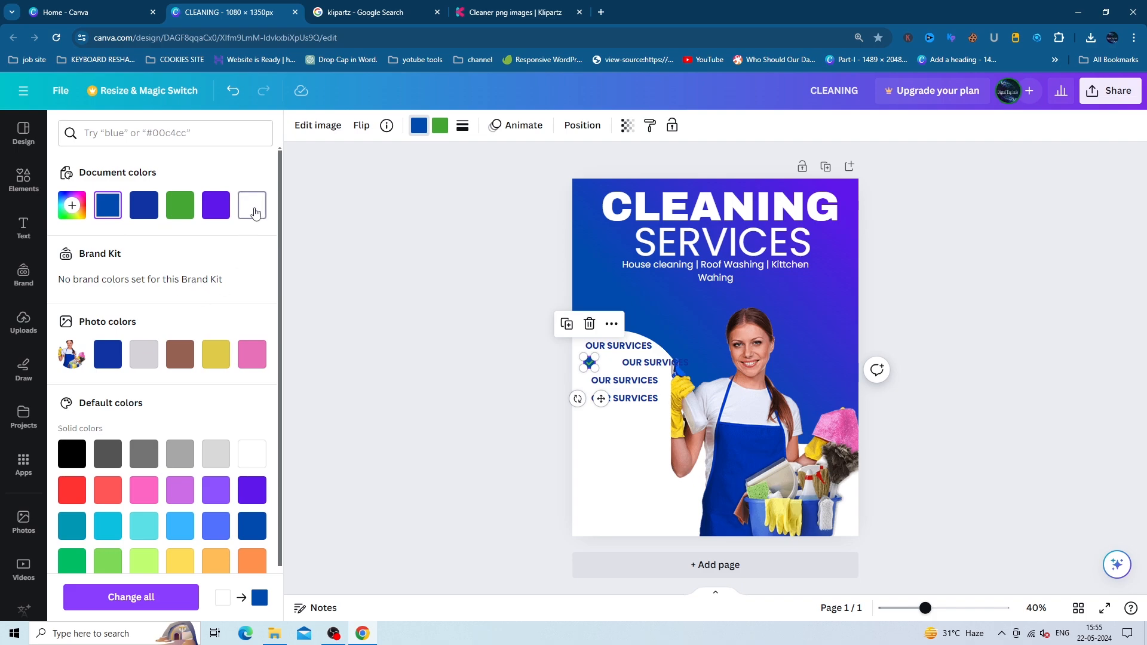
pyautogui.click(252, 213)
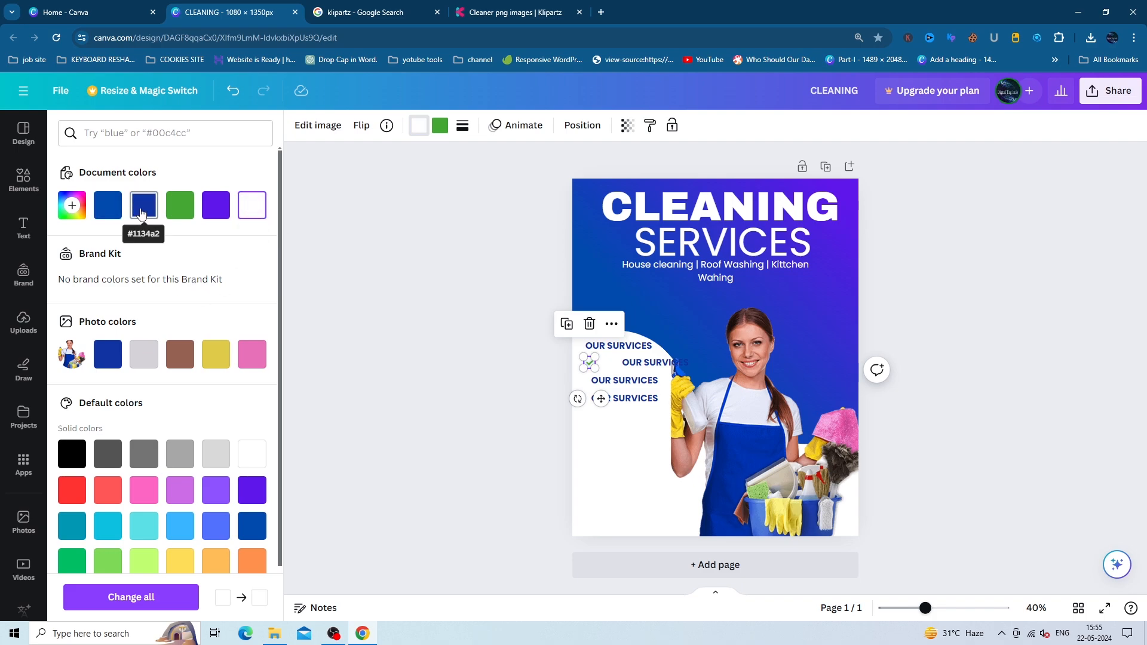
pyautogui.click(144, 205)
pyautogui.click(439, 127)
pyautogui.click(253, 213)
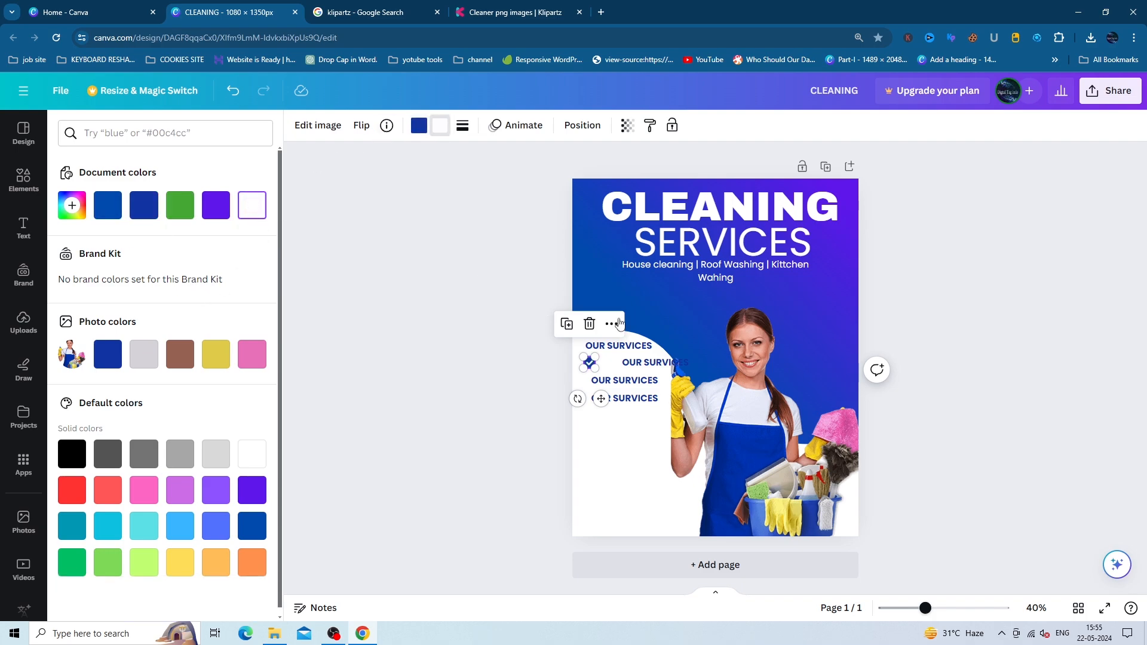
pyautogui.click(624, 376)
pyautogui.moveTo(633, 364); pyautogui.dragTo(608, 364)
# - Nudge the second services line right, then undo the move
pyautogui.click(613, 382)
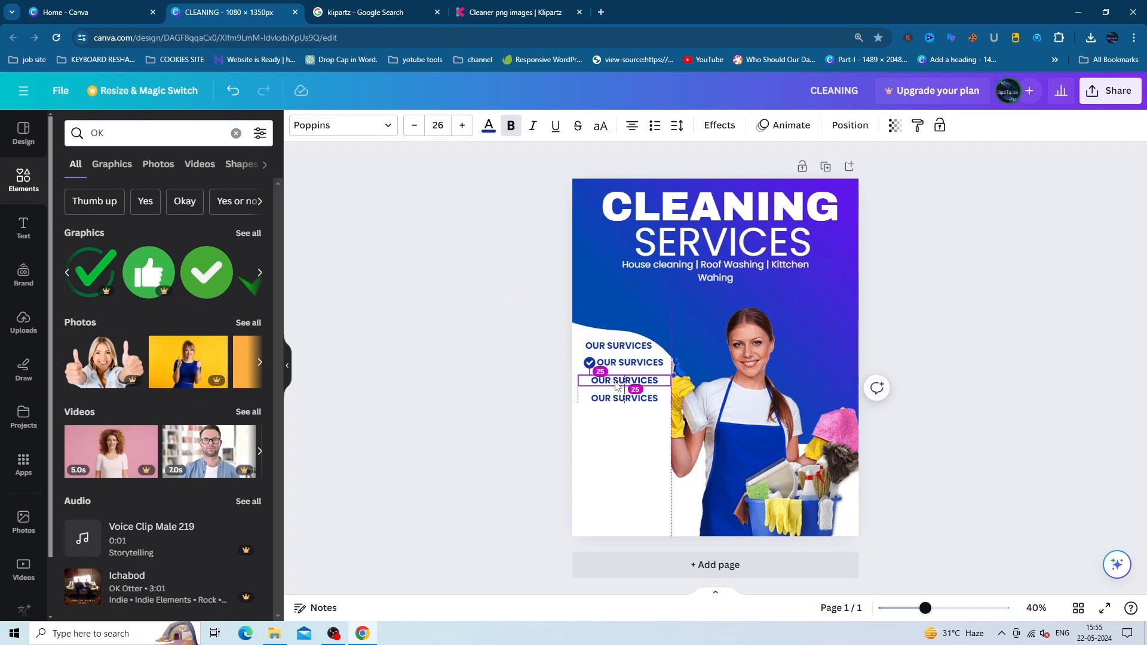
pyautogui.click(588, 366)
pyautogui.moveTo(614, 368); pyautogui.dragTo(627, 364)
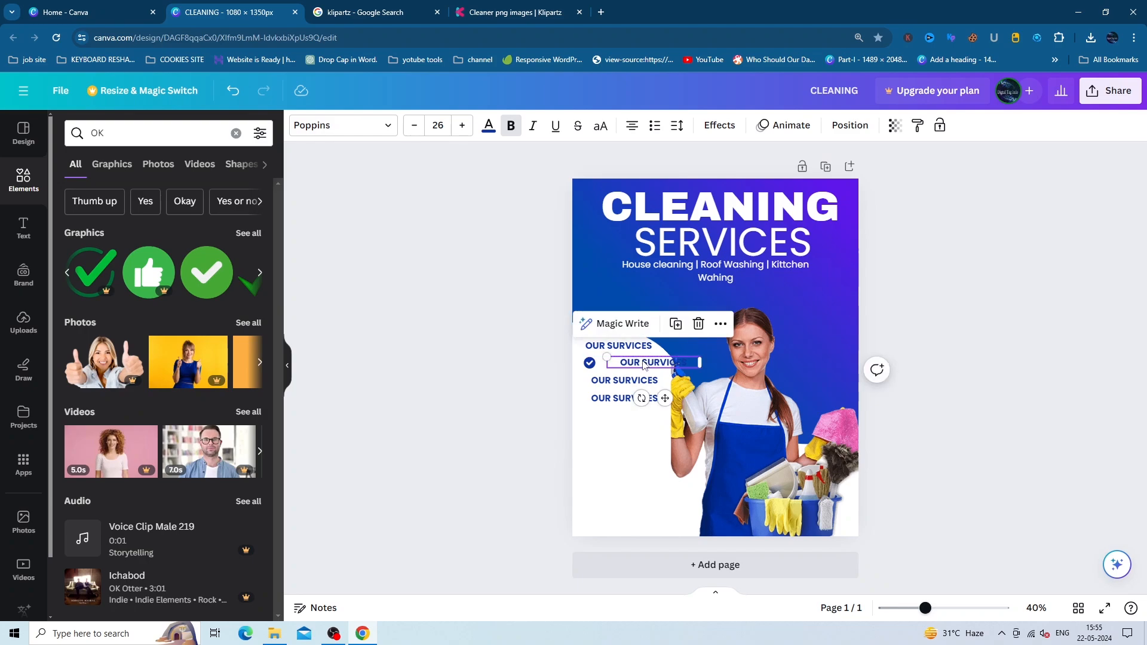
pyautogui.hotkey('ctrl', 'z')
# - Duplicate the check mark and place the copy beside the third services line
pyautogui.click(590, 363)
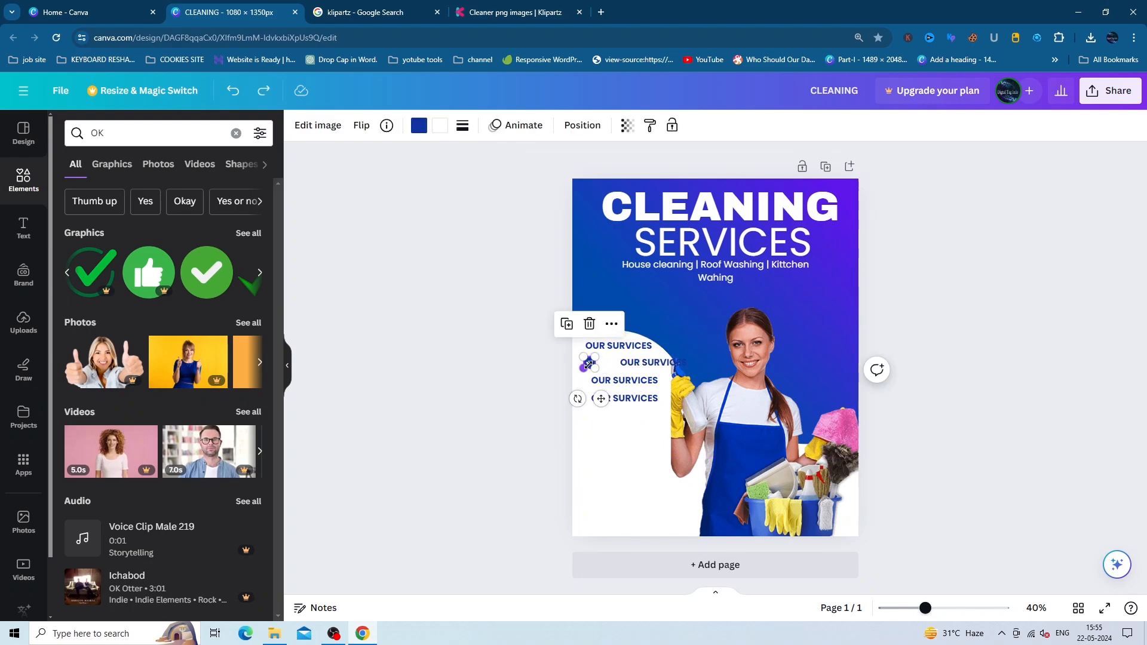
pyautogui.hotkey('ctrl', 'd')
pyautogui.moveTo(605, 405); pyautogui.dragTo(602, 422)
pyautogui.click(612, 376)
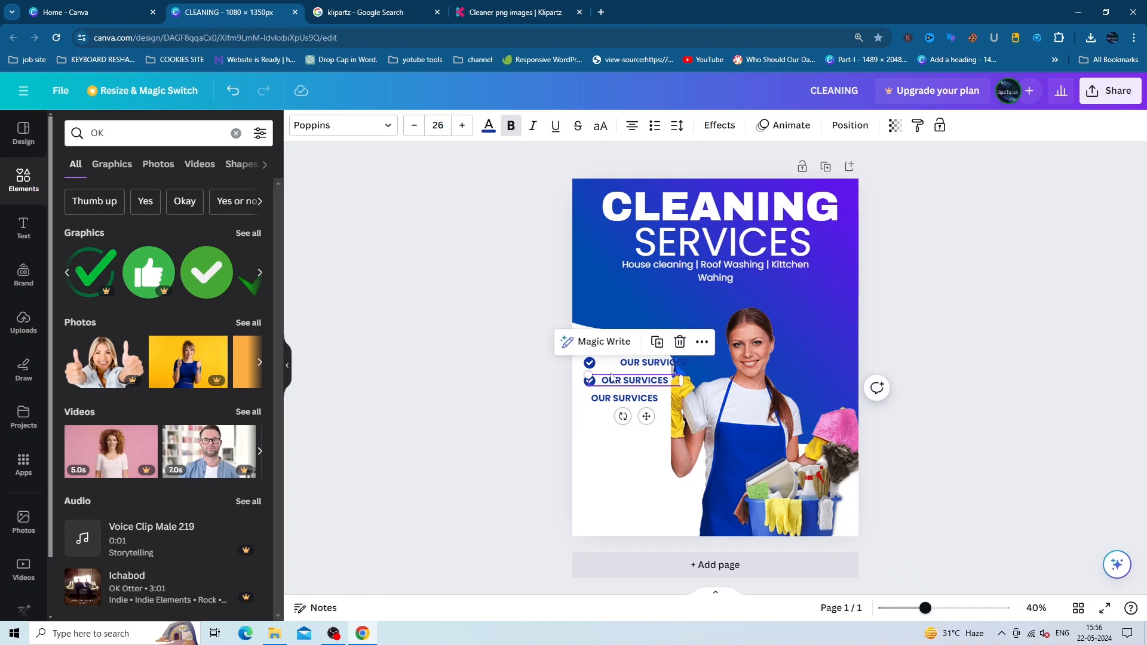
pyautogui.moveTo(589, 363)
pyautogui.mouseDown()
pyautogui.moveTo(579, 361)
pyautogui.moveTo(583, 382)
pyautogui.mouseUp()
# - Add another check mark beside the fourth line and realign the services lines with the ticks
pyautogui.click(589, 380)
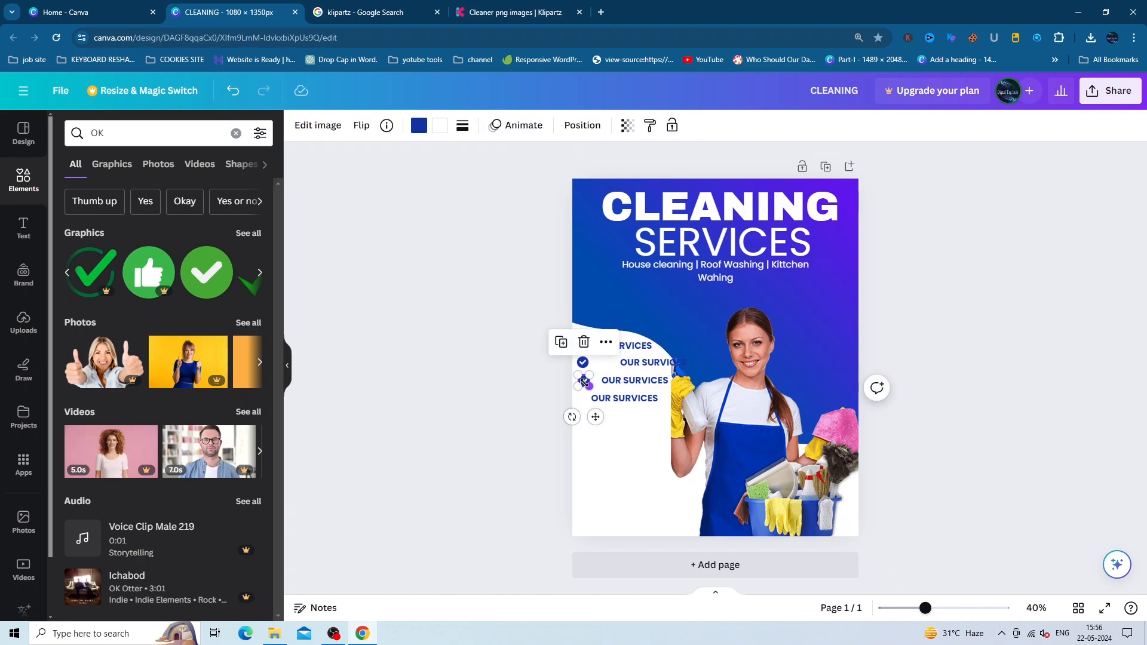
pyautogui.hotkey('ctrl', 'd')
pyautogui.moveTo(600, 424); pyautogui.dragTo(592, 439)
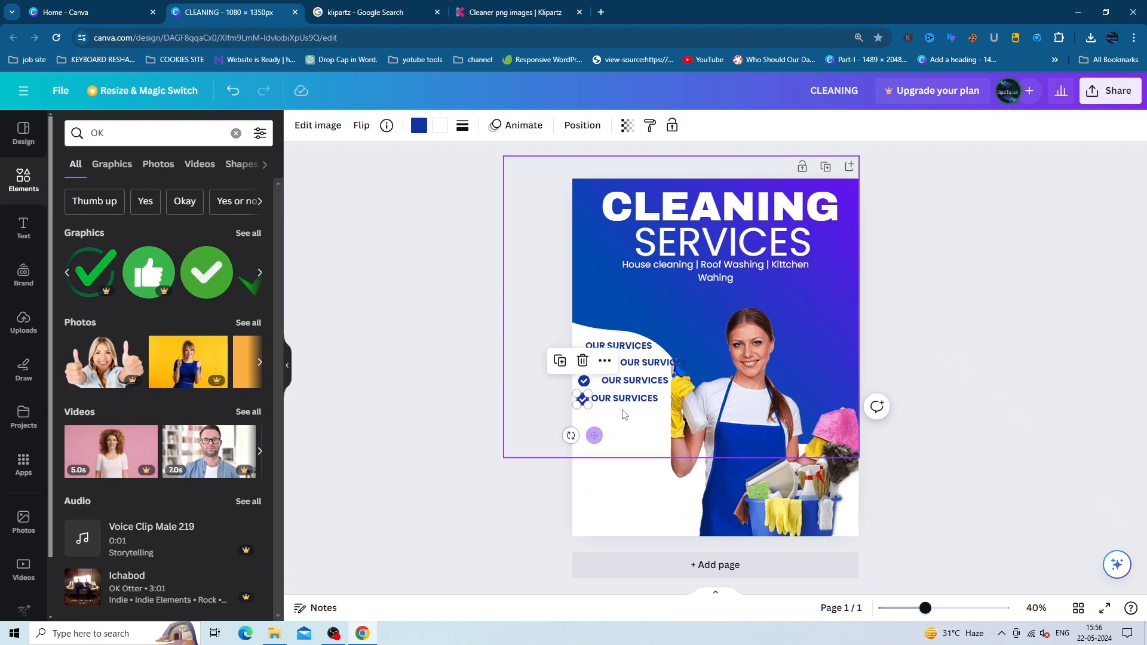
pyautogui.moveTo(631, 383)
pyautogui.mouseDown()
pyautogui.moveTo(626, 368)
pyautogui.moveTo(616, 402)
pyautogui.moveTo(621, 366)
pyautogui.mouseUp()
pyautogui.click(644, 365)
pyautogui.click(627, 364)
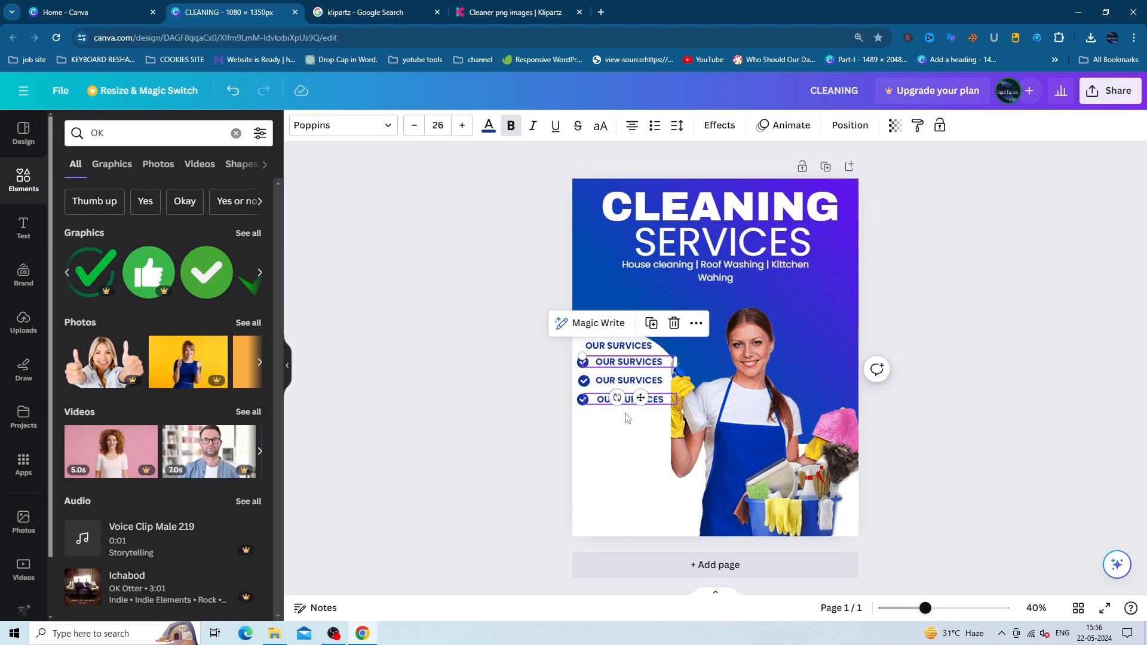
pyautogui.click(816, 323)
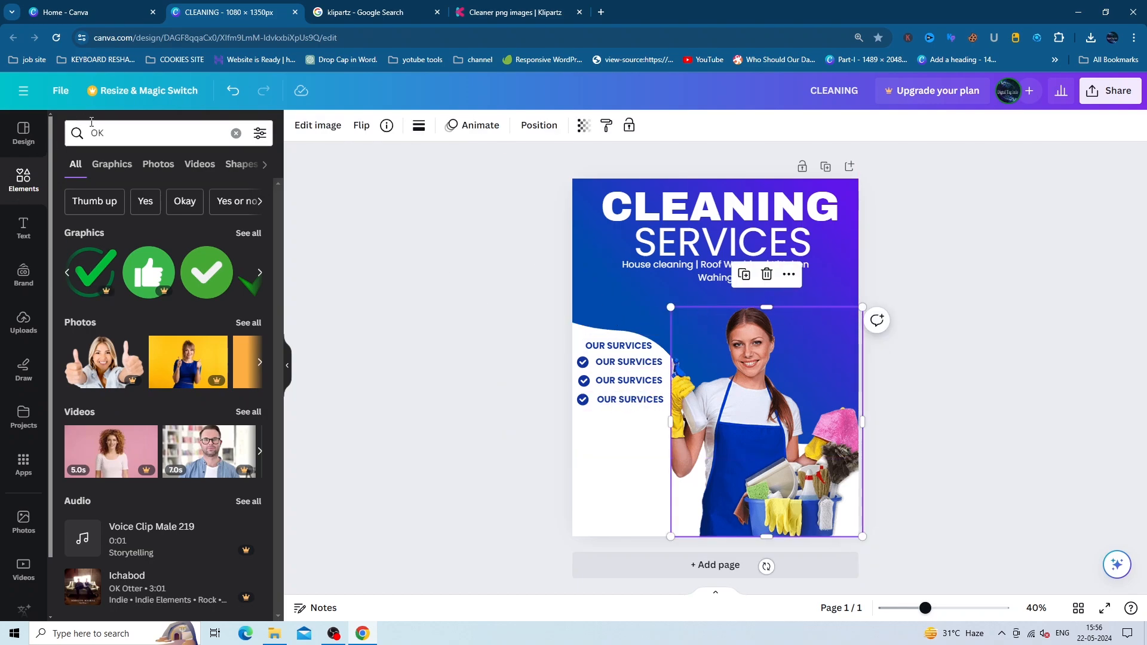
# - Add a small green phone icon from the element search to the poster's lower left
pyautogui.click(236, 133)
pyautogui.write('FRA')
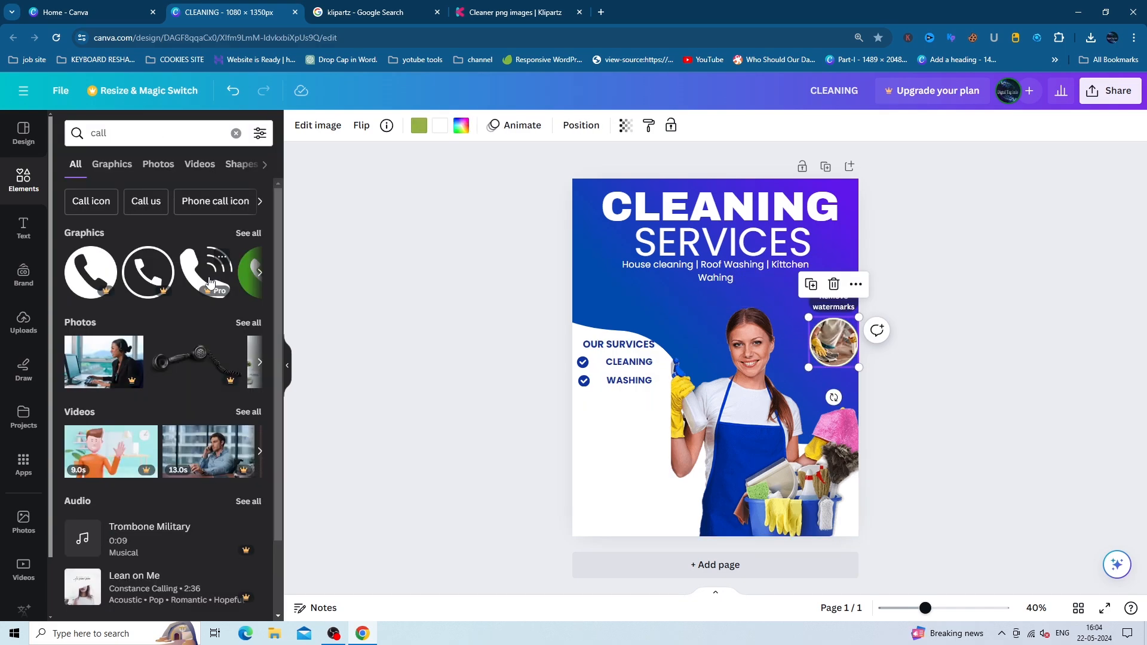
pyautogui.click(260, 274)
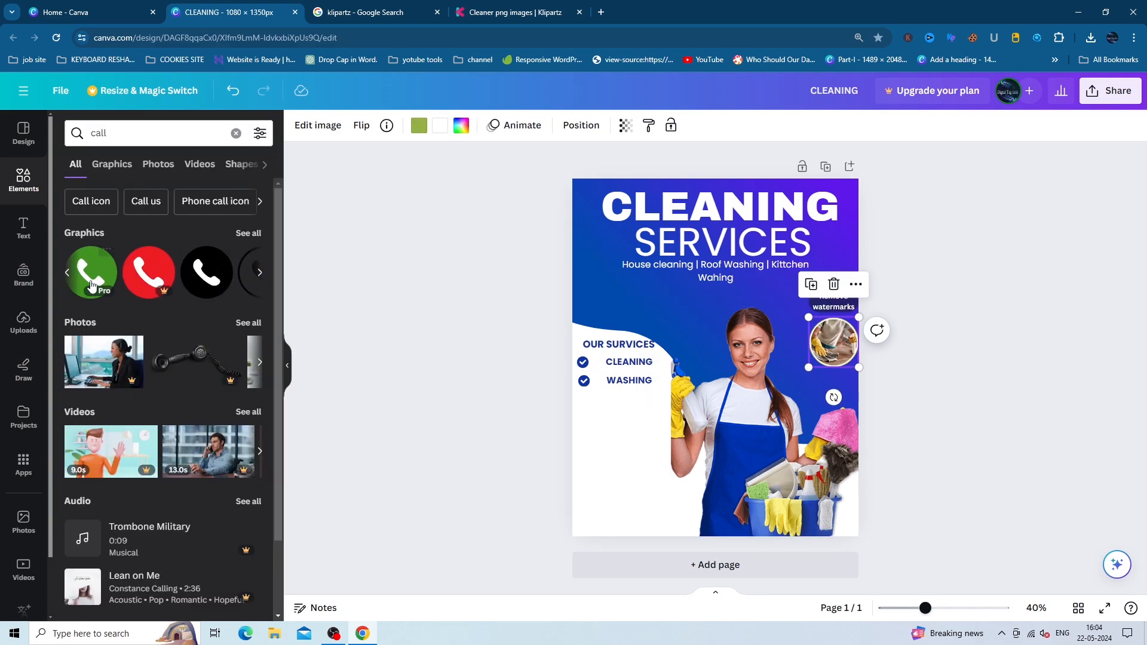
pyautogui.moveTo(173, 283); pyautogui.dragTo(591, 457)
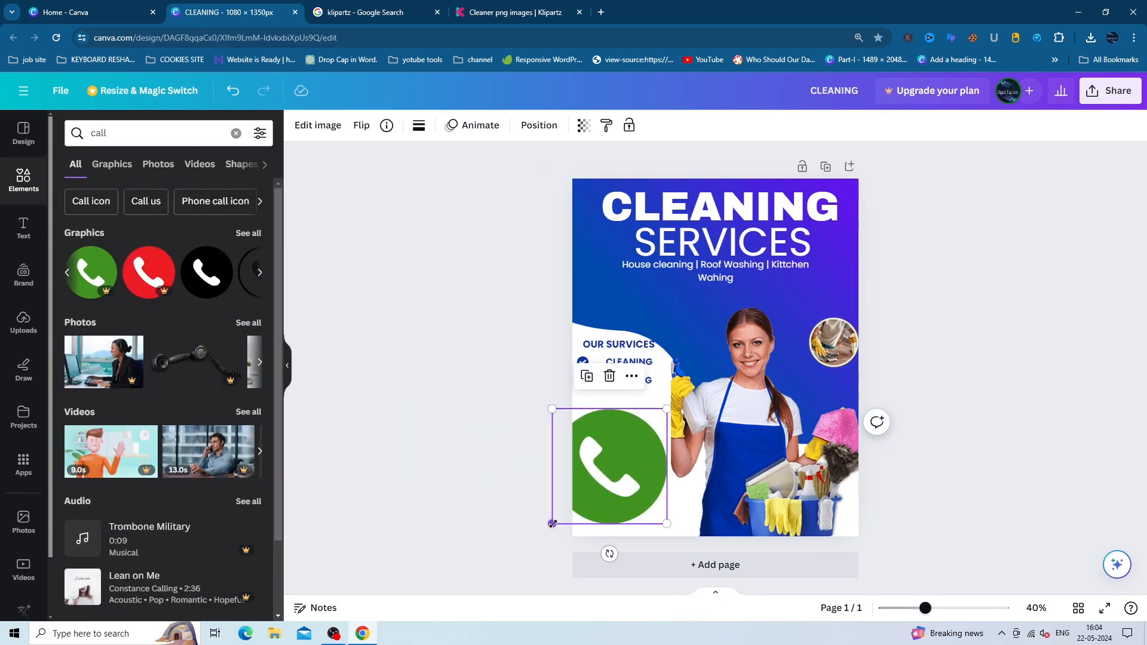
pyautogui.moveTo(552, 523); pyautogui.dragTo(593, 537)
# - Move a WASHING text copy beside the phone icon and replace it with the phone number
pyautogui.moveTo(632, 388); pyautogui.dragTo(644, 505)
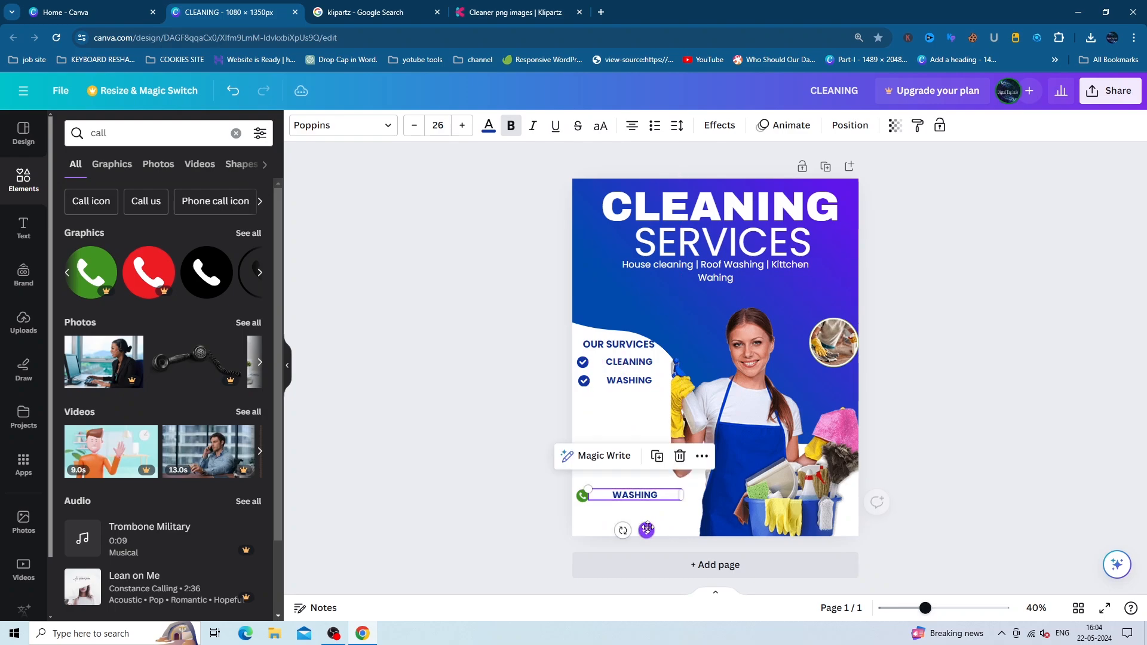
pyautogui.doubleClick(657, 493)
pyautogui.press('BackSpace')
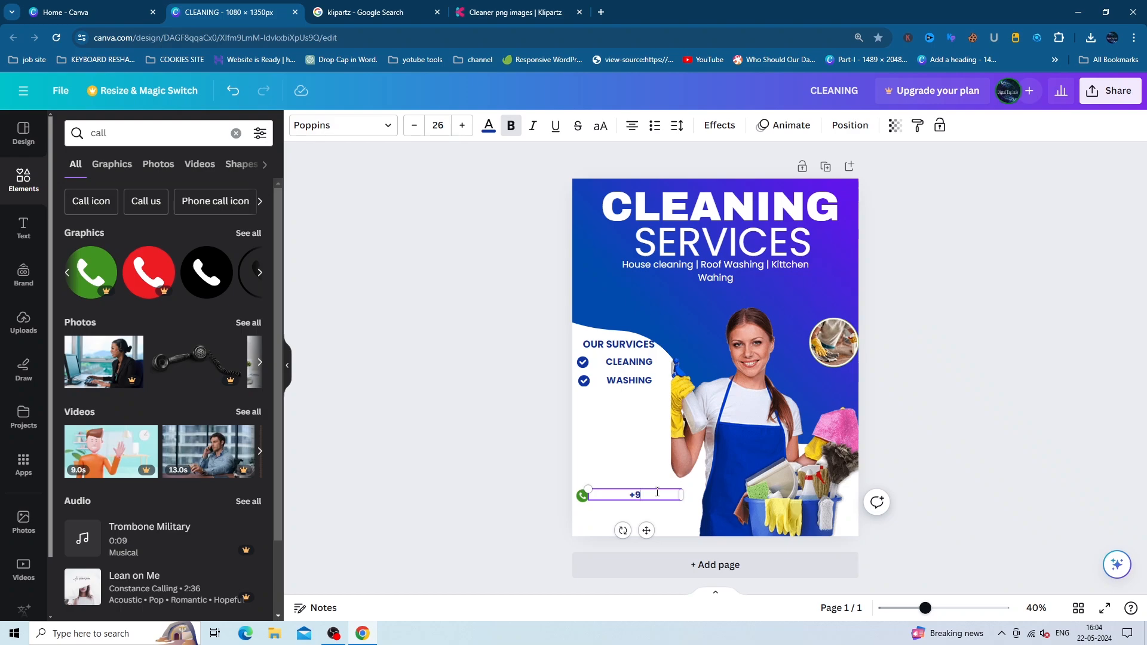
# - Dismiss the bookmark prompt and duplicate the phone-number line beneath it
pyautogui.hotkey('ctrl', 'd')
pyautogui.click(875, 67)
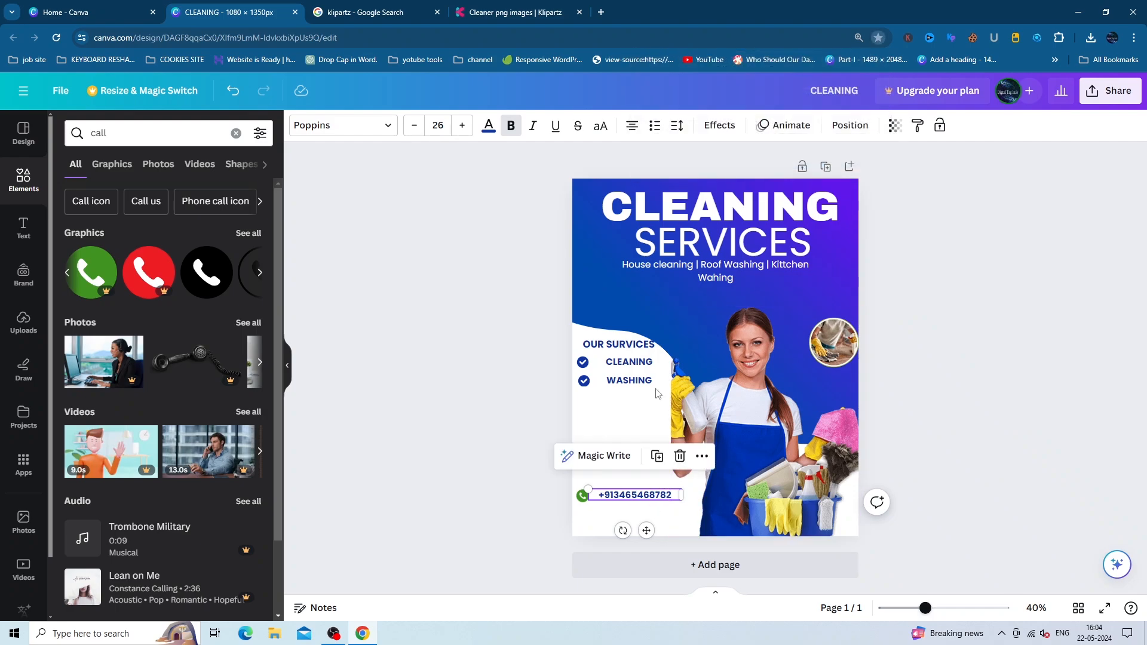
pyautogui.click(663, 521)
pyautogui.click(644, 500)
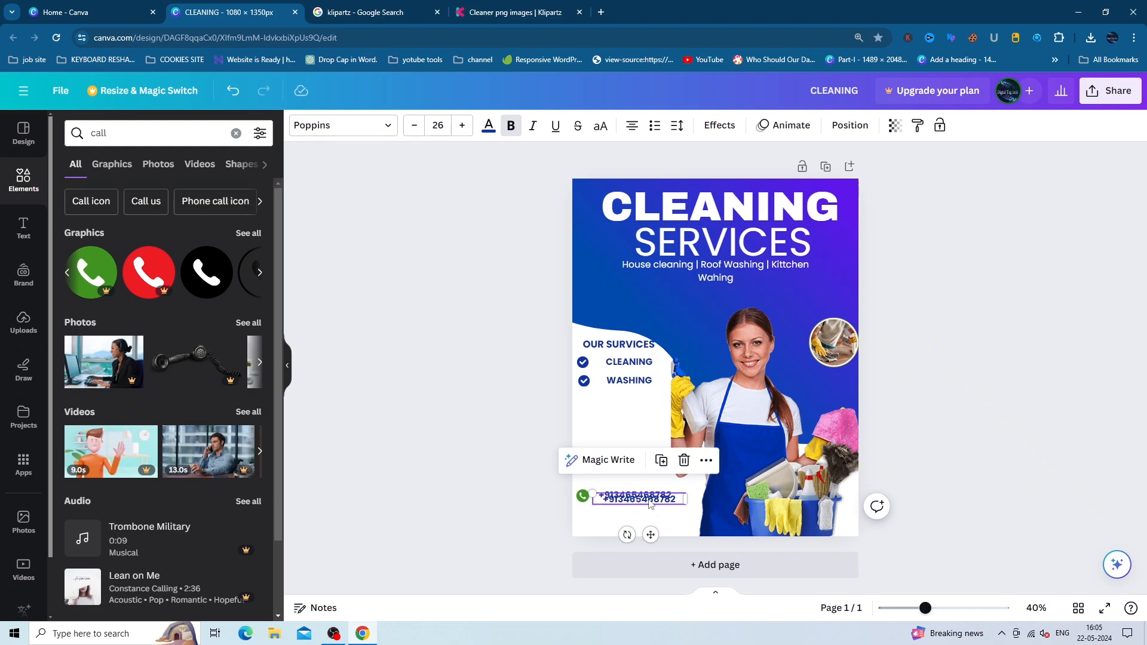
pyautogui.hotkey('ctrl', 'd')
# - Search elements for 'location' and add a small red pin beside the second contact line
pyautogui.click(236, 133)
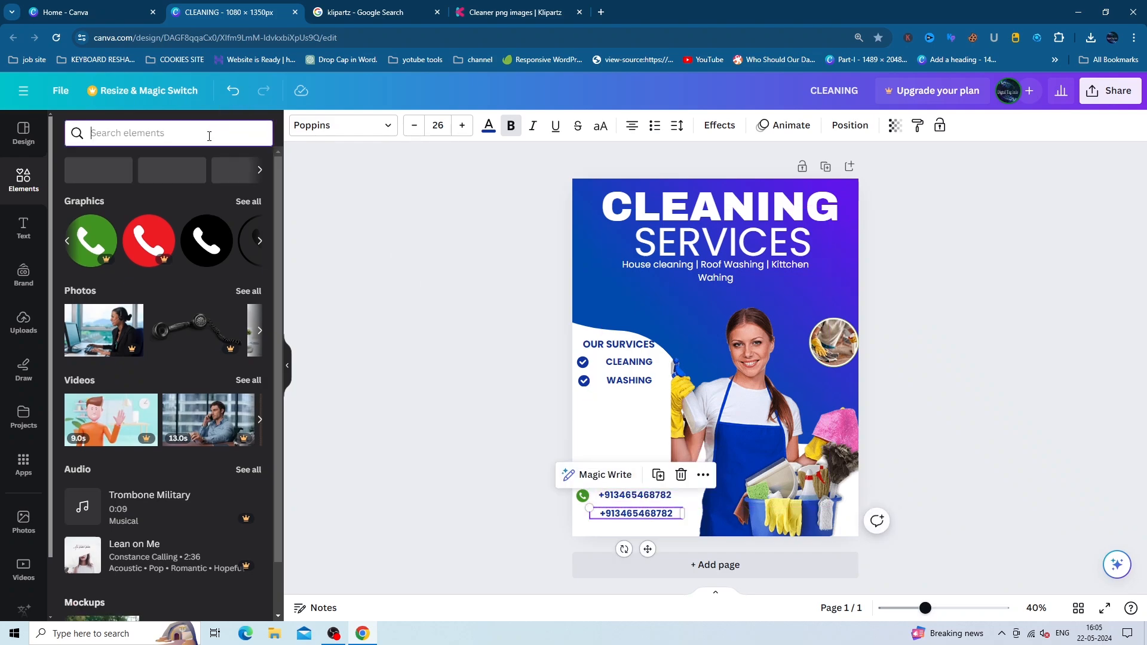
pyautogui.write('location')
pyautogui.press('Return')
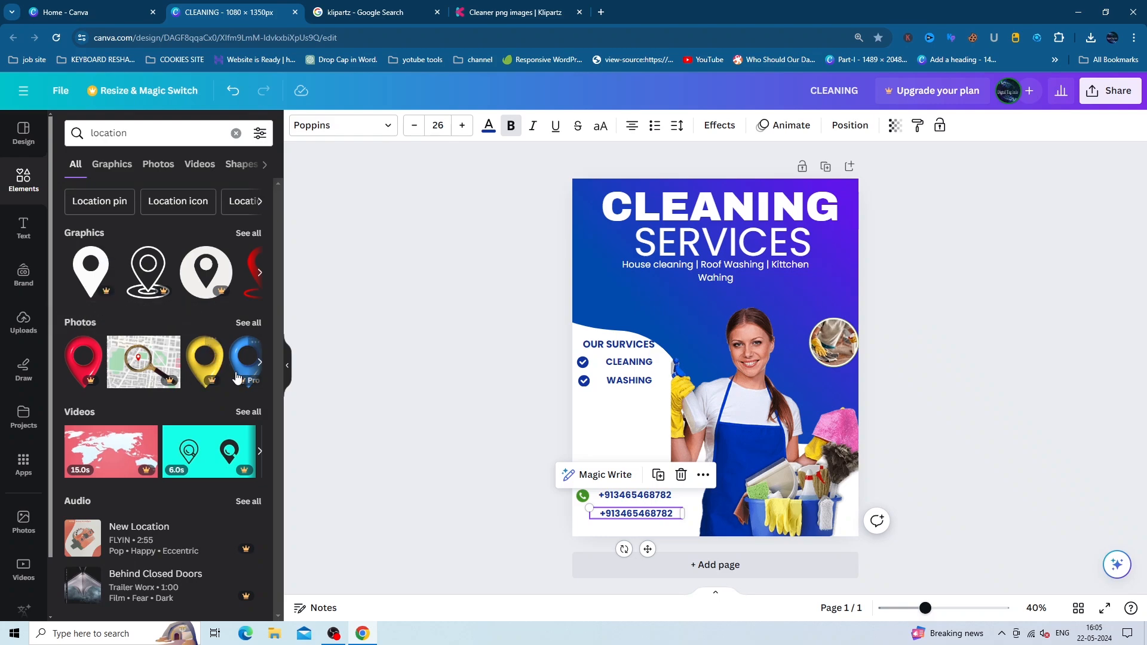
pyautogui.moveTo(205, 358)
pyautogui.mouseDown()
pyautogui.moveTo(361, 412)
pyautogui.moveTo(226, 358)
pyautogui.mouseUp()
pyautogui.click(259, 272)
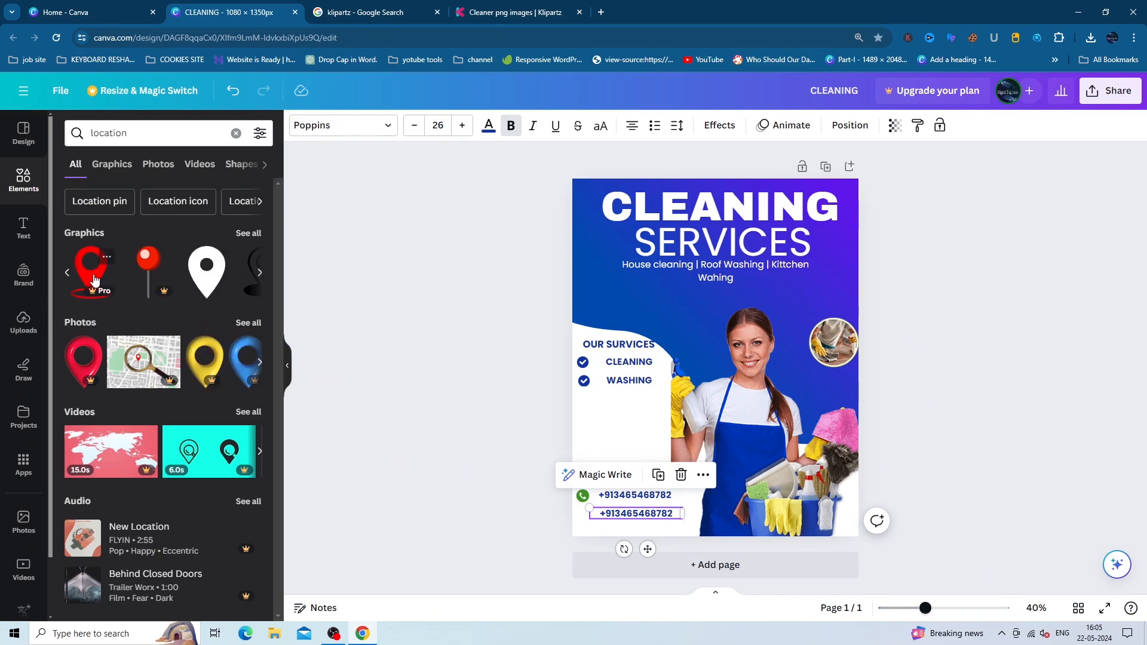
pyautogui.moveTo(94, 280); pyautogui.dragTo(585, 477)
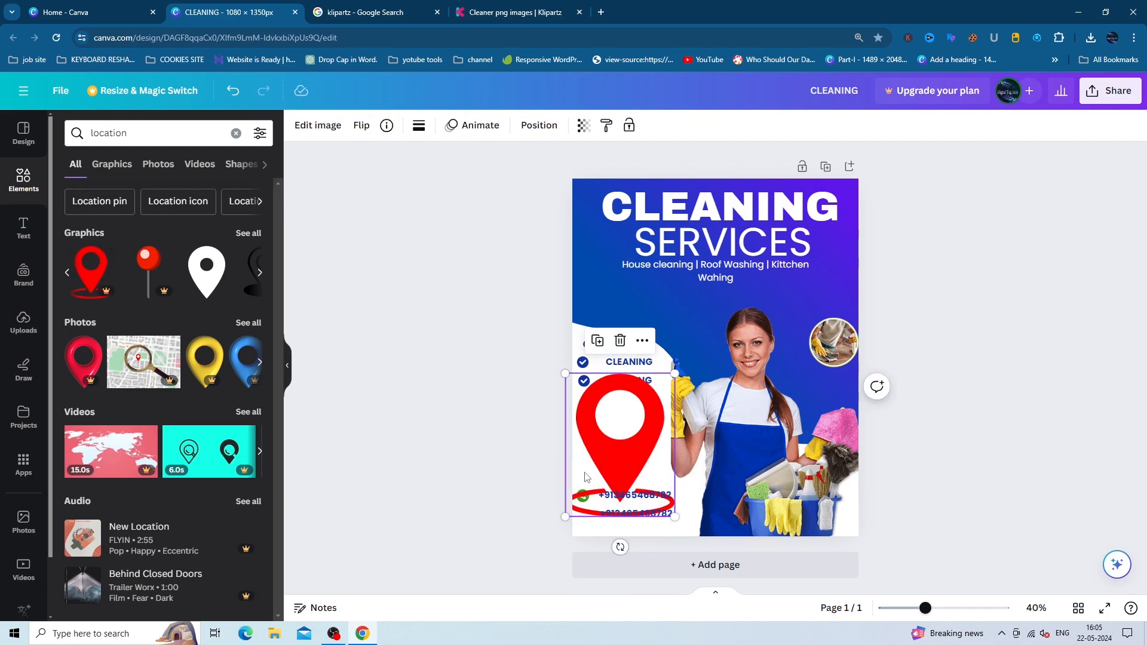
pyautogui.moveTo(564, 516); pyautogui.dragTo(598, 549)
# - Replace the duplicate number with the text 'At your Place'
pyautogui.click(627, 514)
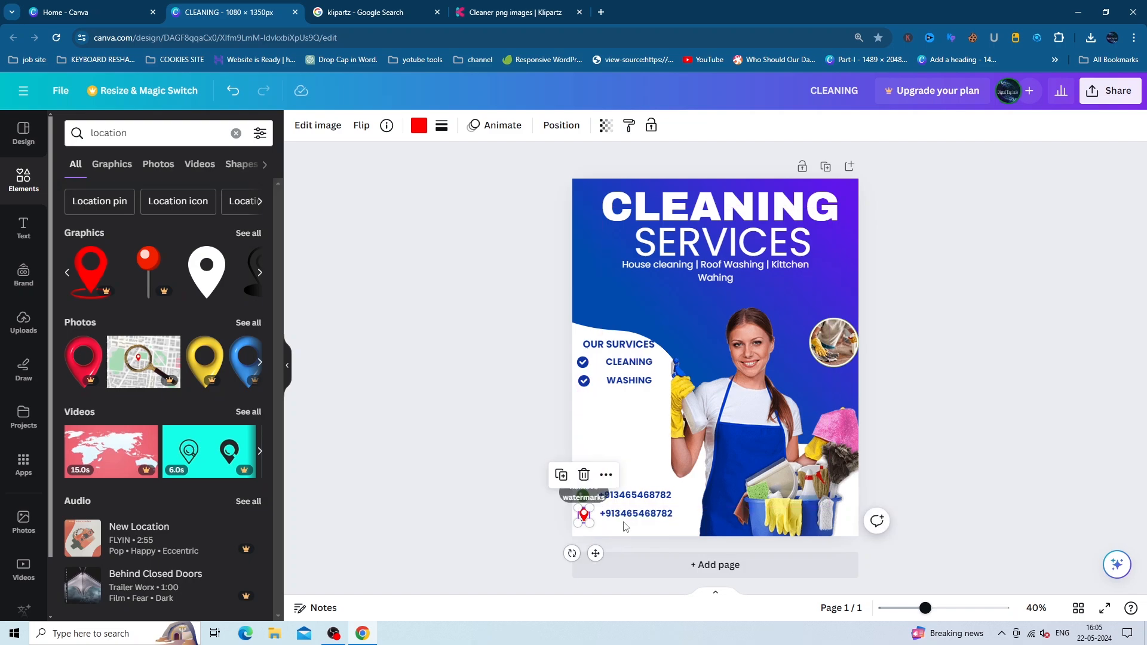
pyautogui.doubleClick(628, 514)
pyautogui.write('At your Place')
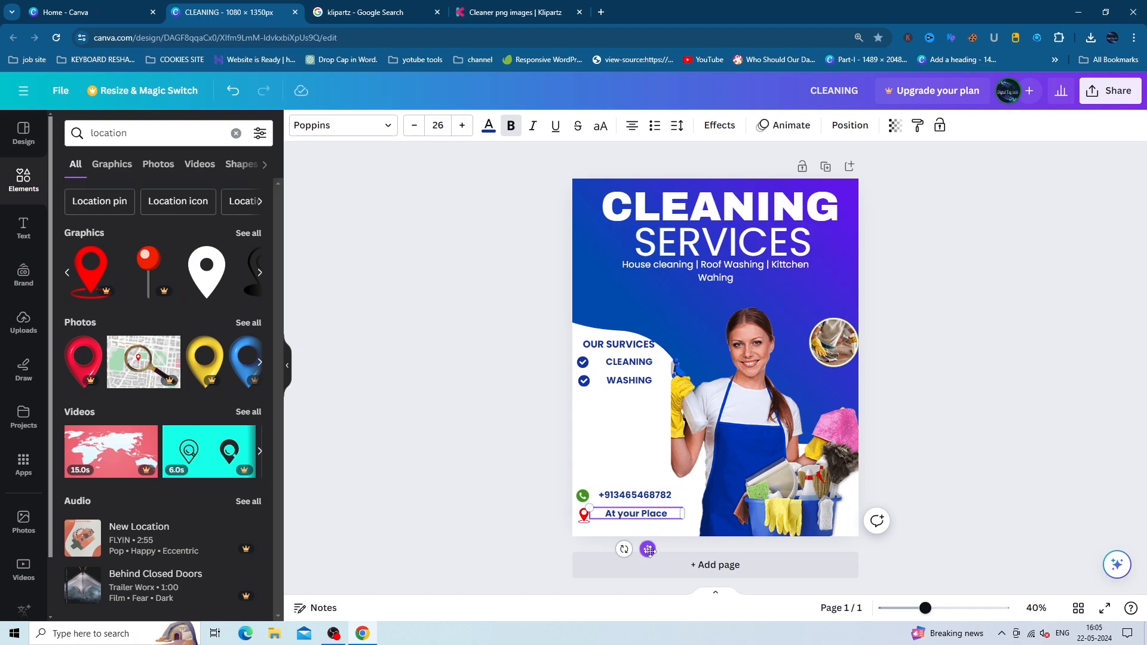
# - Nudge At your Place and the location pin, and recolour the pin dark blue
pyautogui.moveTo(649, 550); pyautogui.dragTo(648, 554)
pyautogui.click(635, 494)
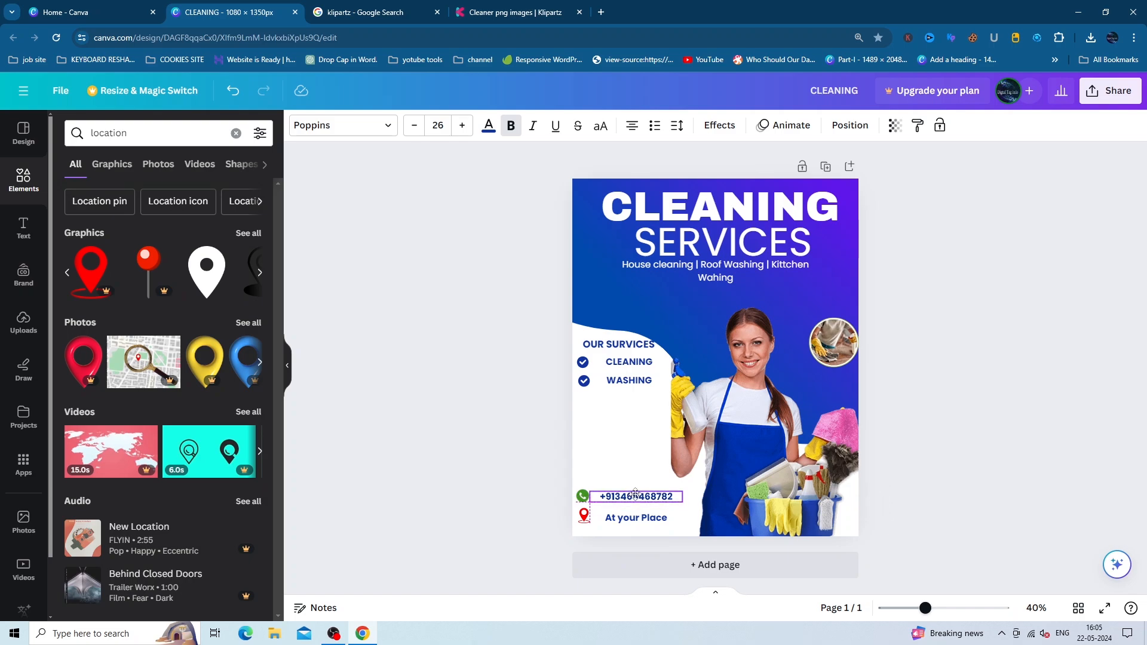
pyautogui.click(979, 456)
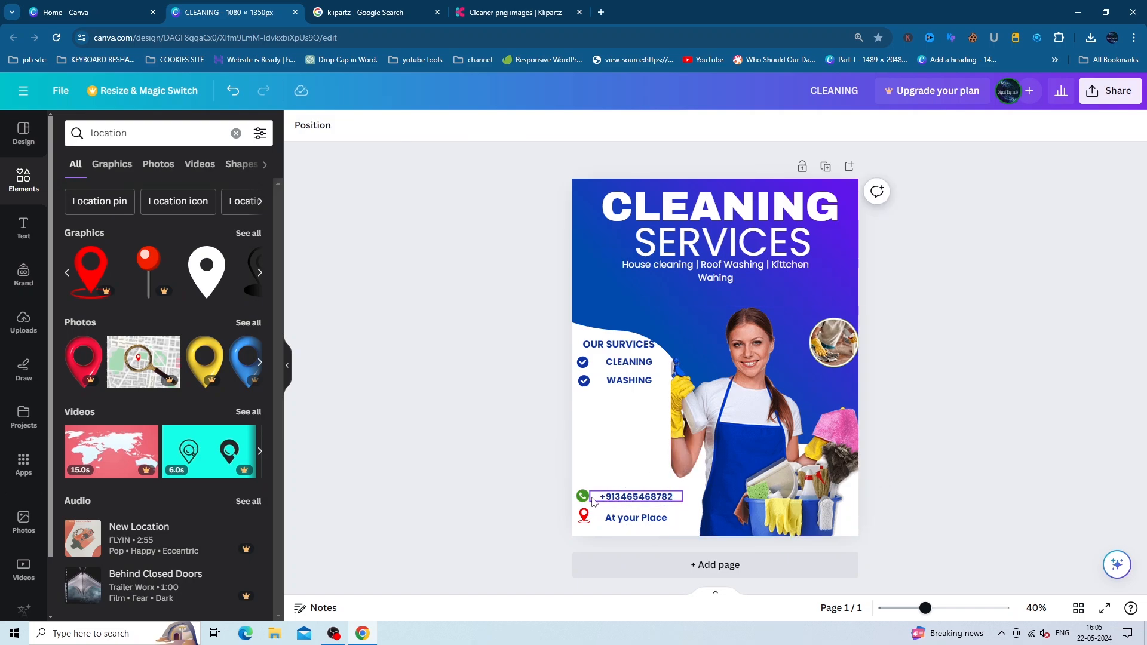
pyautogui.click(583, 496)
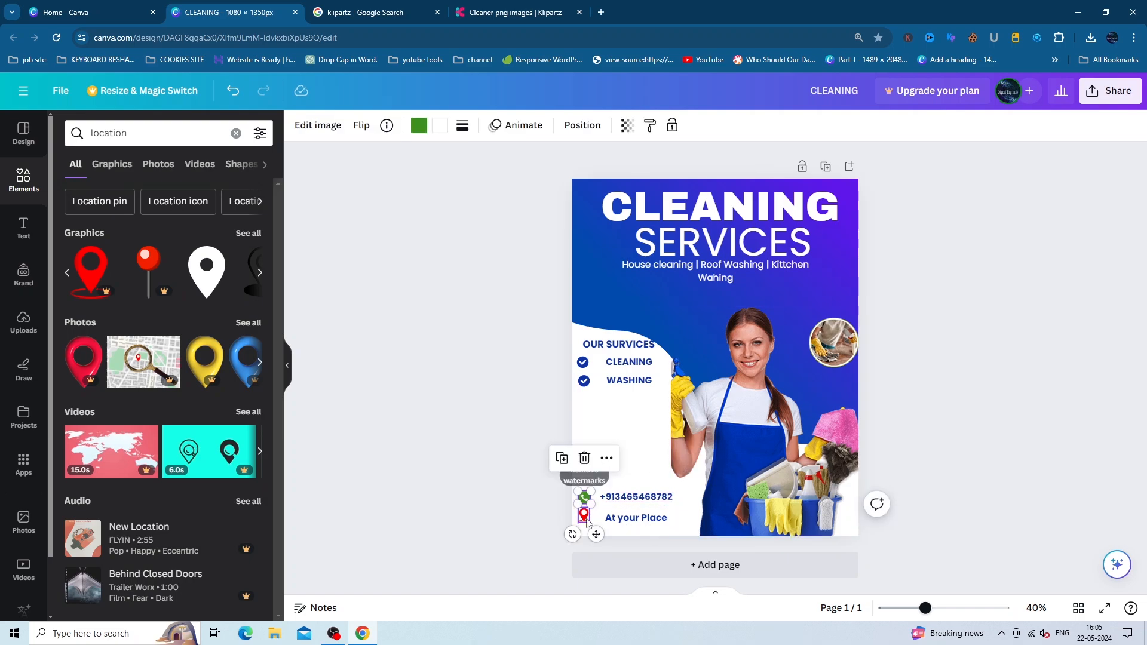
pyautogui.moveTo(584, 515); pyautogui.dragTo(584, 517)
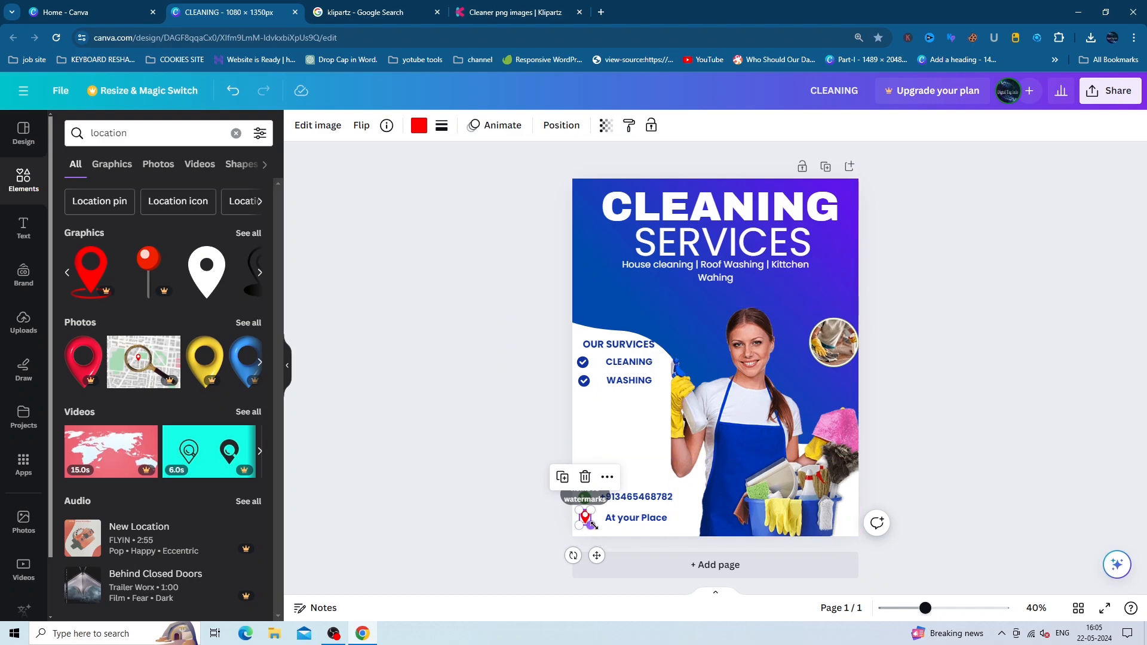
pyautogui.click(418, 125)
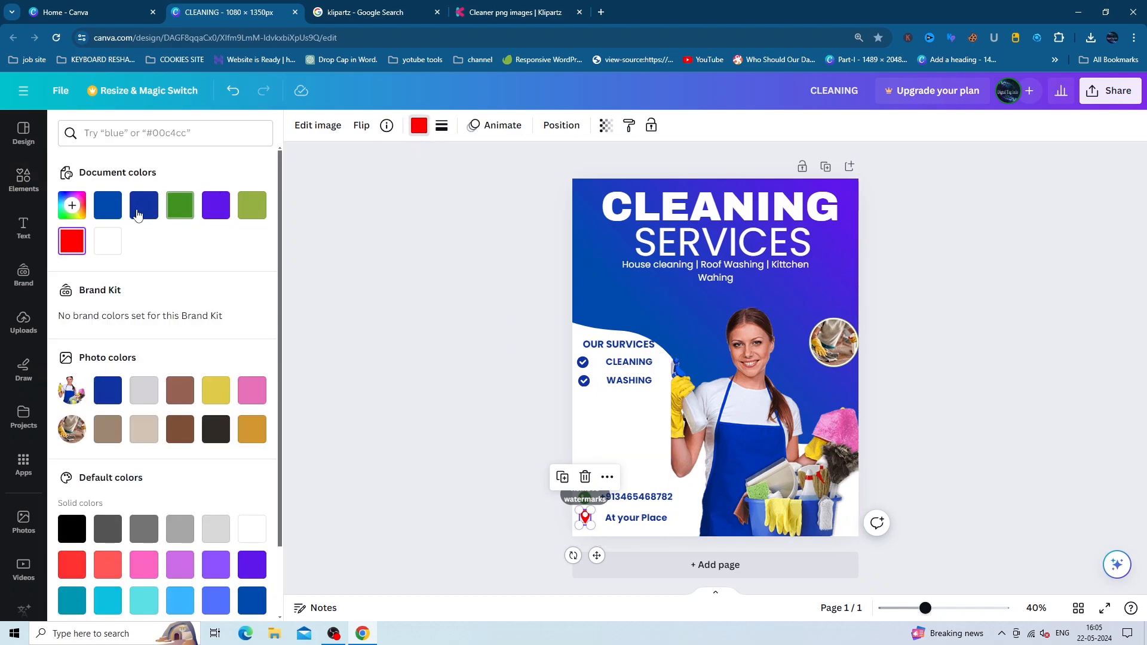
pyautogui.click(138, 209)
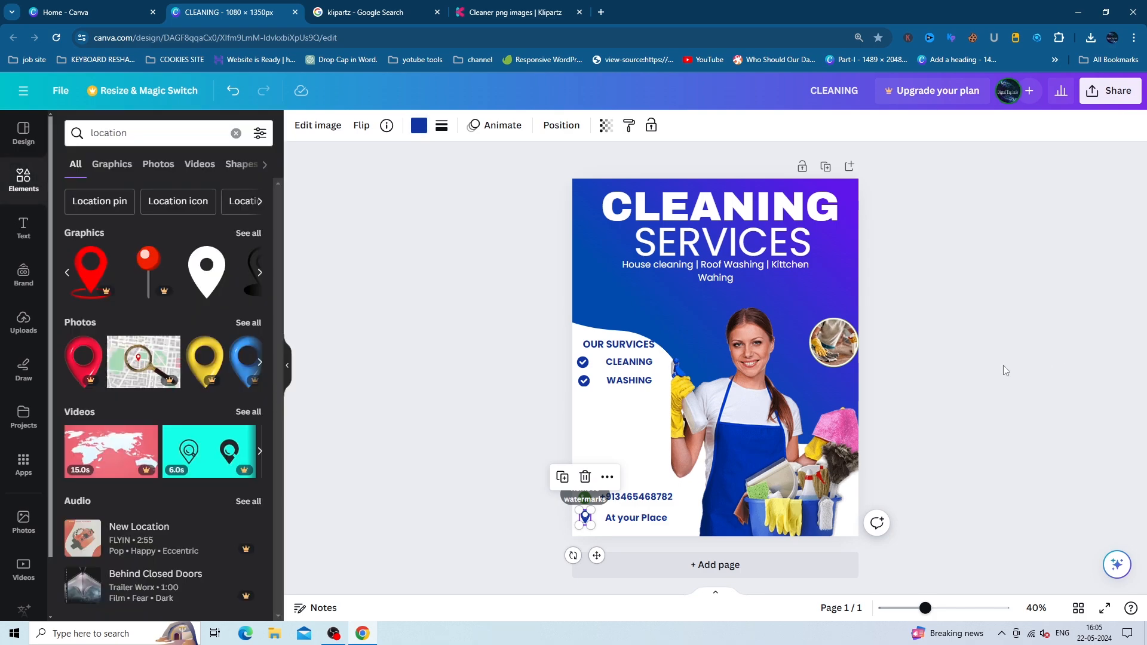
pyautogui.press('Escape')
pyautogui.click(556, 530)
# - Recolour the phone icon with the same dark-blue document colour
pyautogui.click(585, 496)
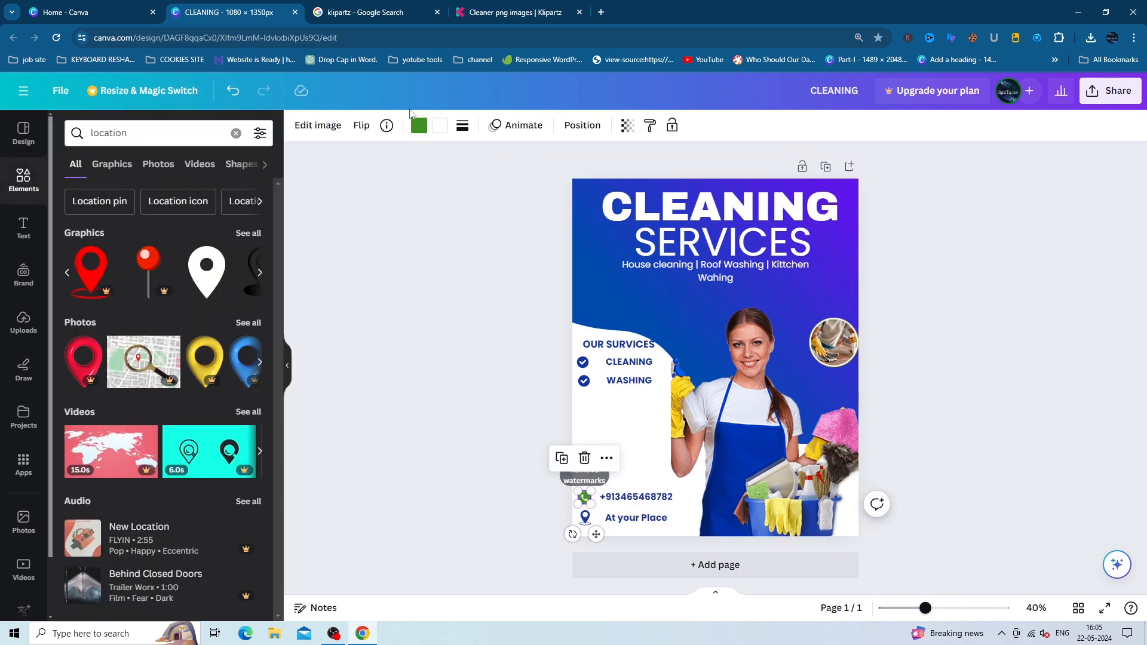
pyautogui.click(419, 125)
pyautogui.click(144, 204)
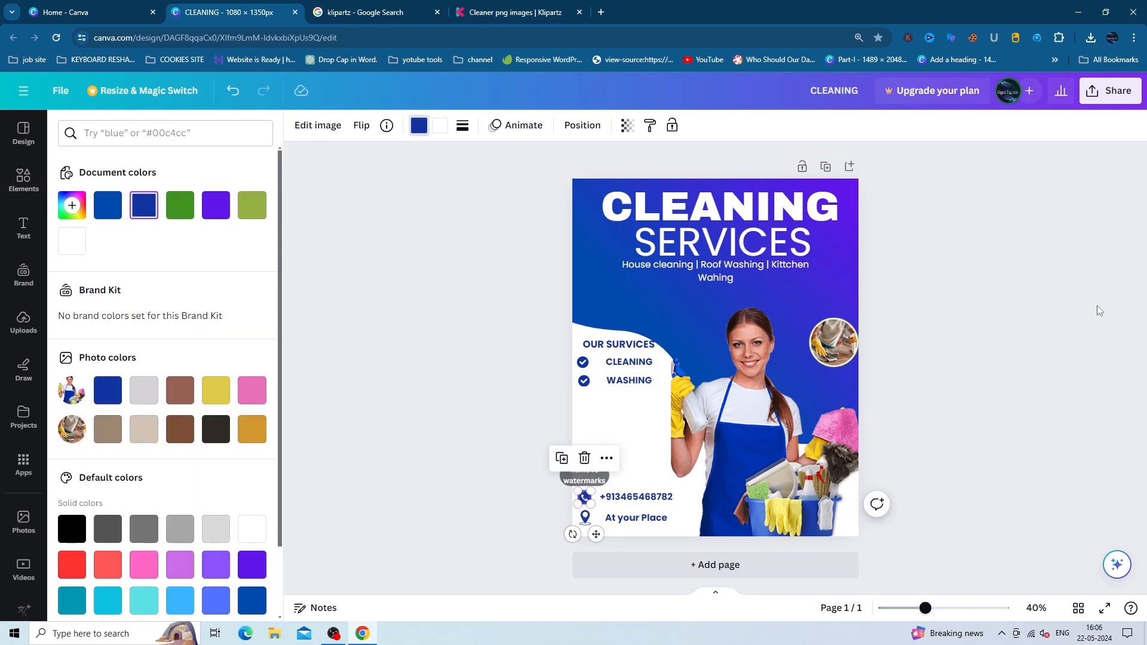
pyautogui.press('Escape')
pyautogui.click(451, 282)
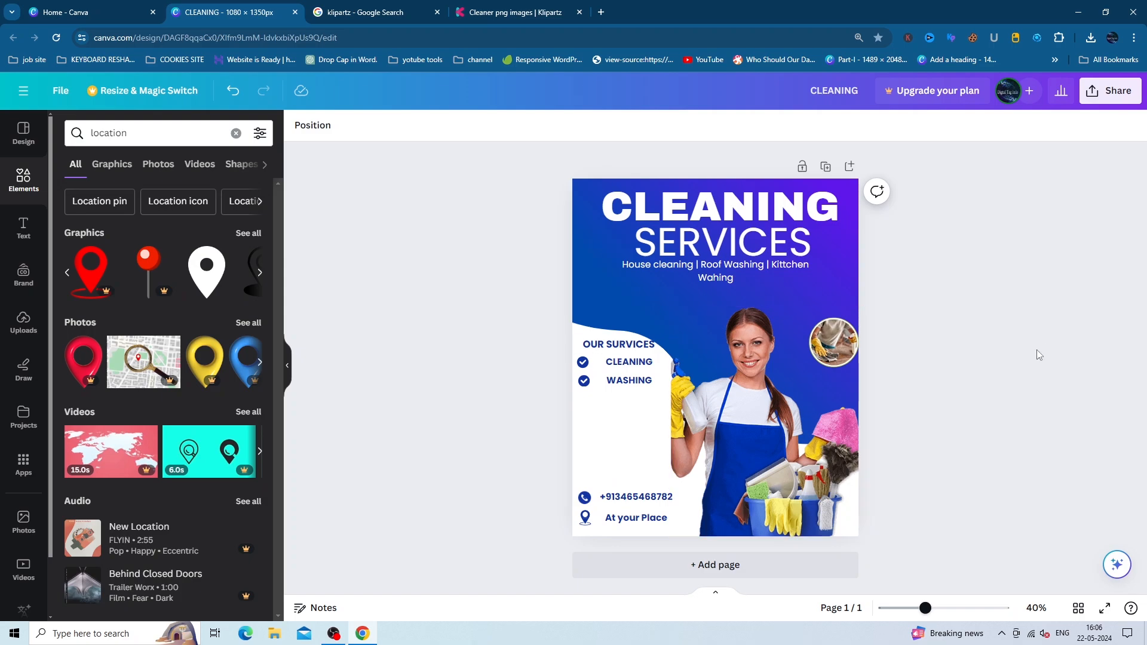
# - Duplicate the round cleaning photo and place the copy at left above the services list
pyautogui.click(835, 348)
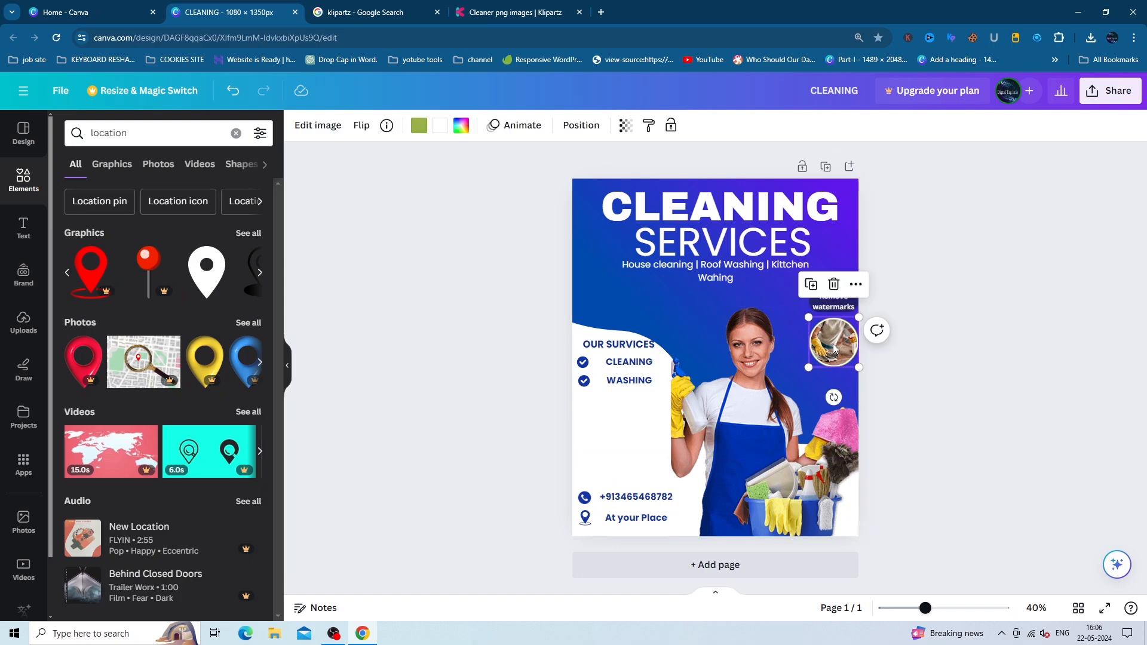
pyautogui.hotkey('ctrl', 'd')
pyautogui.moveTo(834, 348); pyautogui.dragTo(597, 297)
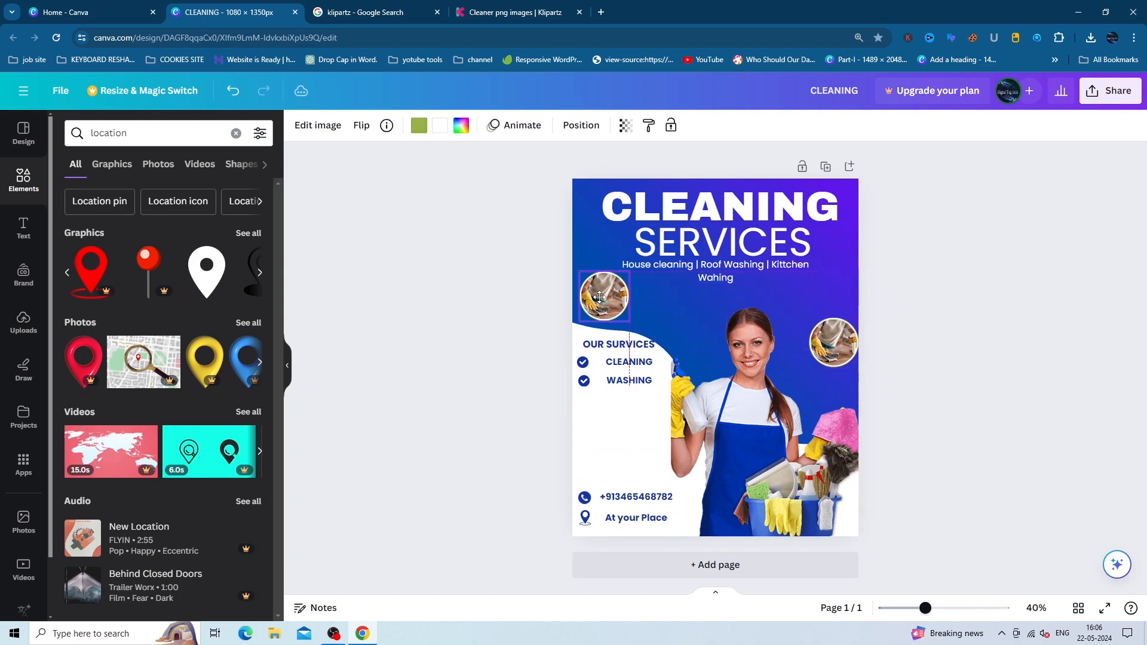
# - Search elements for 'cleaning house' and try dragging a cleaning-people graphic
pyautogui.click(236, 133)
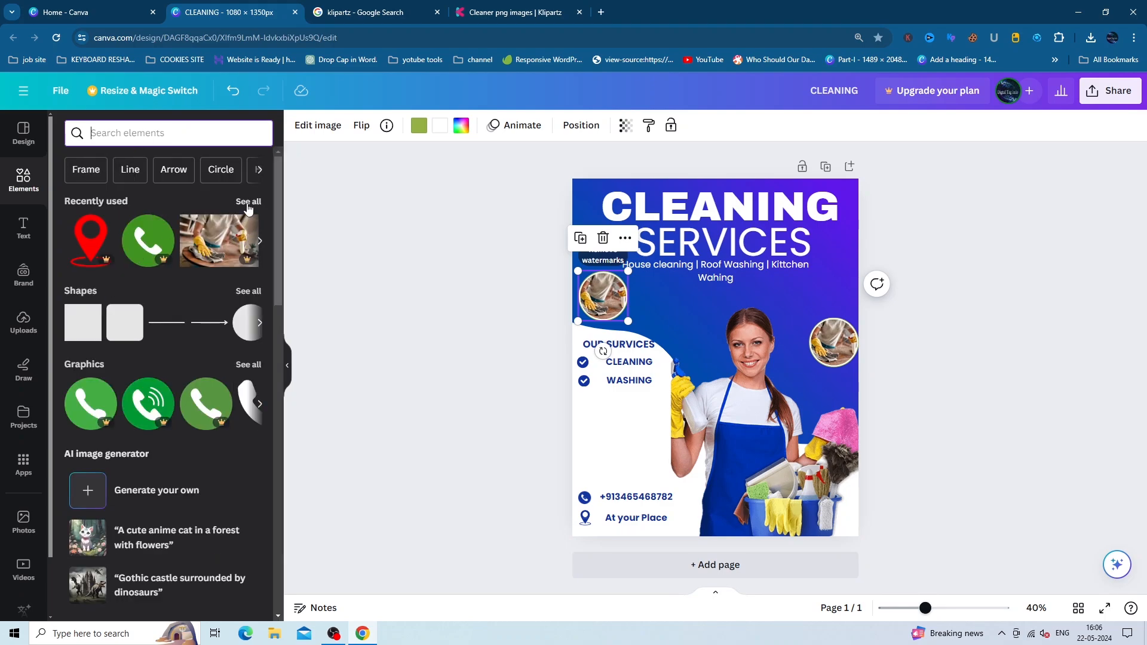
pyautogui.write('cl')
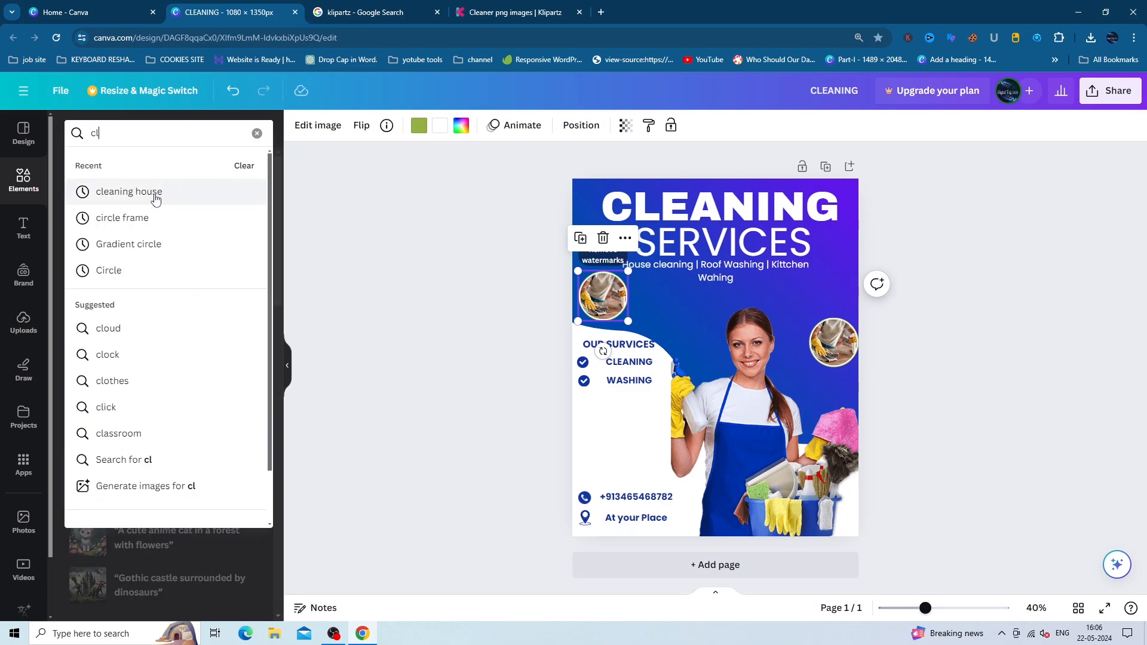
pyautogui.click(154, 192)
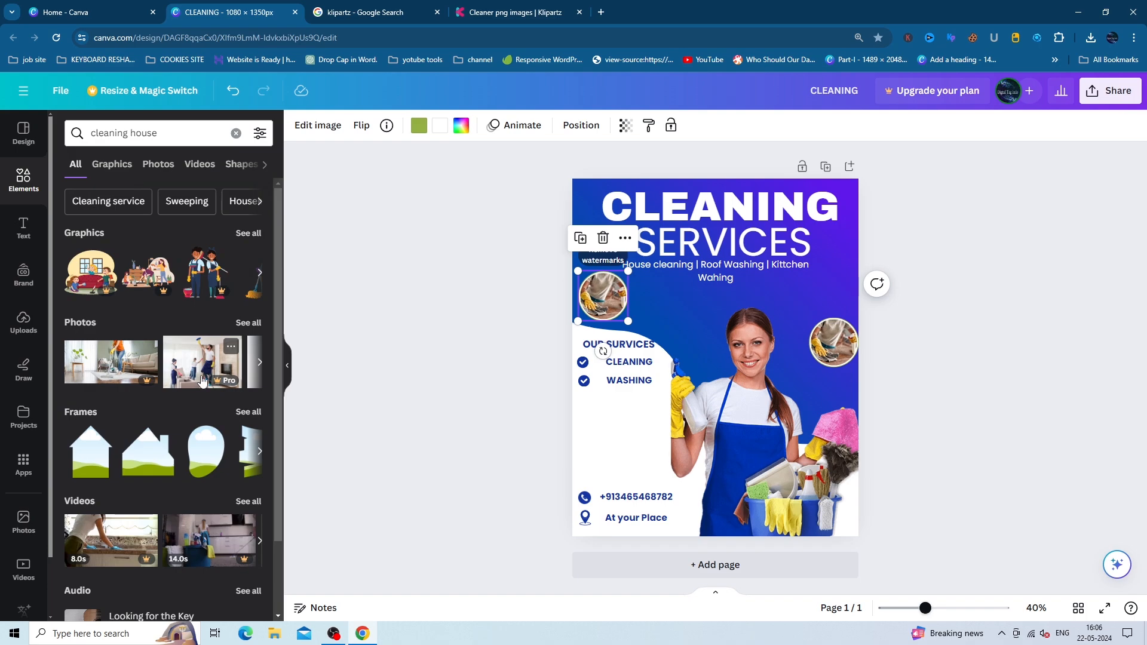
pyautogui.moveTo(213, 278); pyautogui.dragTo(272, 292)
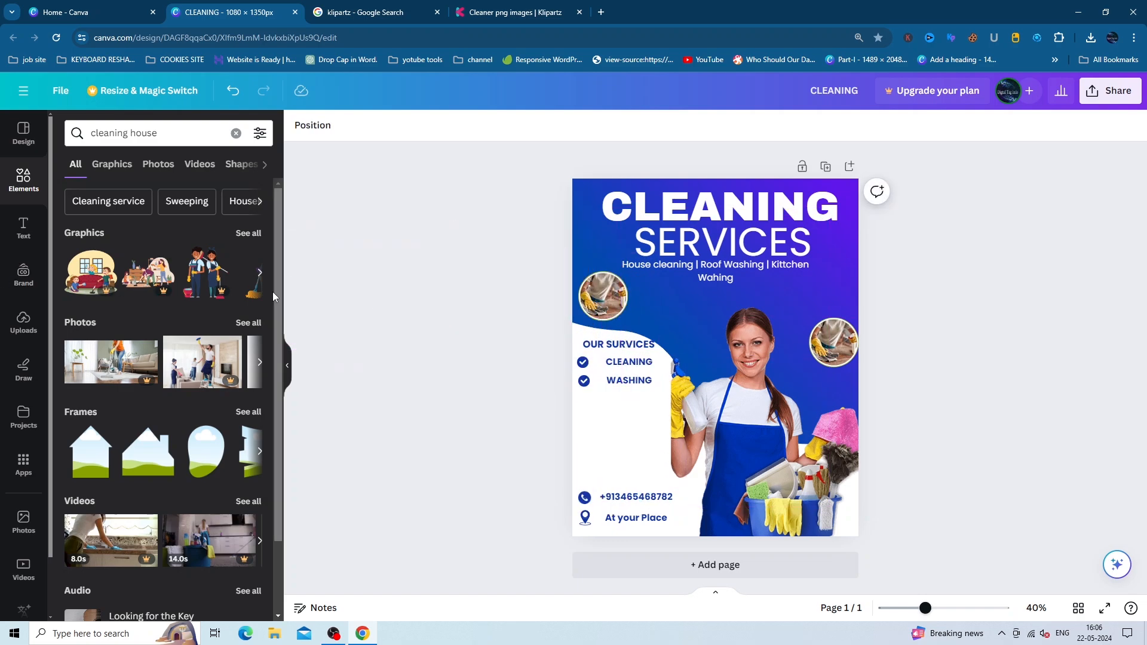
# - Drop a 'cleaning house' photo of people cleaning into the left circle frame
pyautogui.click(246, 232)
pyautogui.click(157, 164)
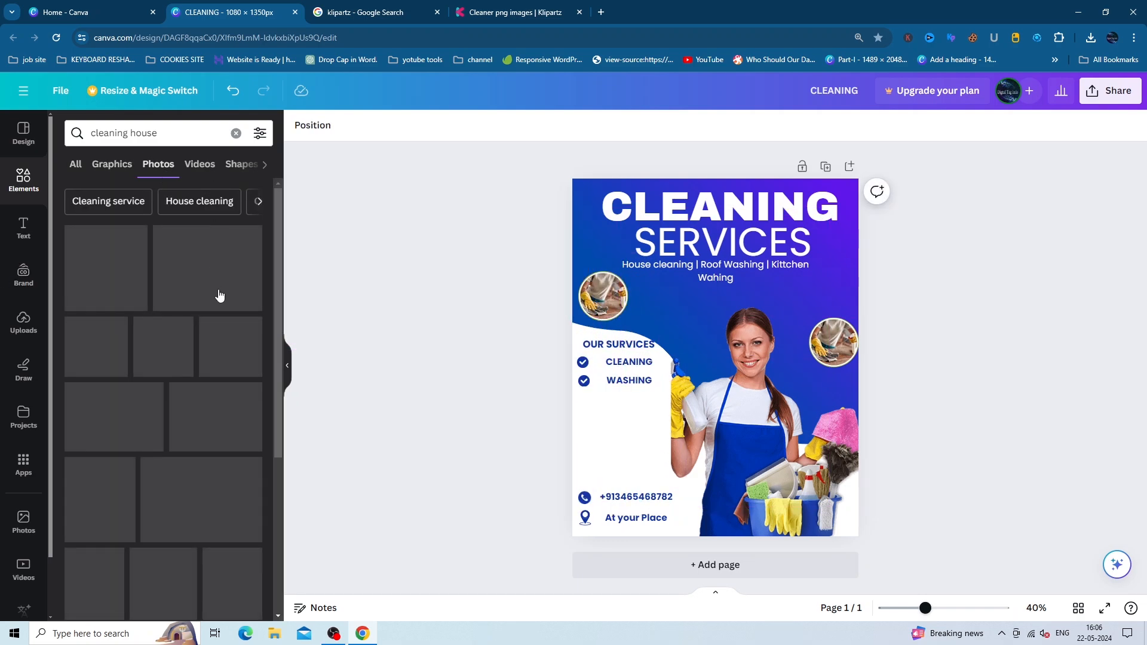
pyautogui.scroll(-3, 219, 394)
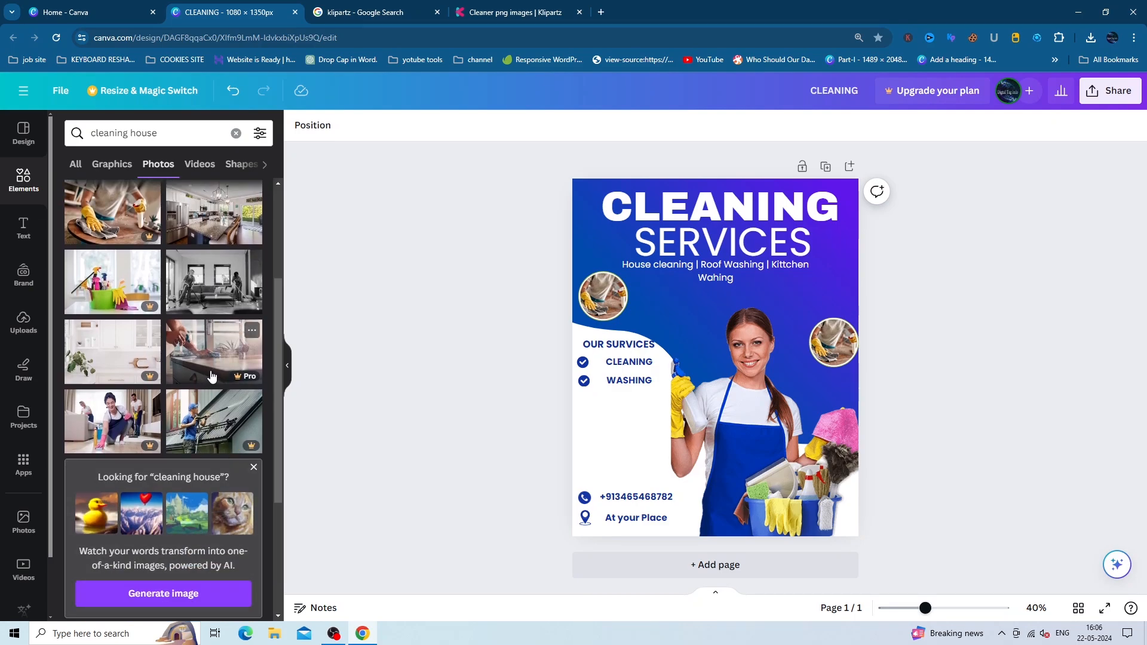
pyautogui.scroll(-3, 203, 406)
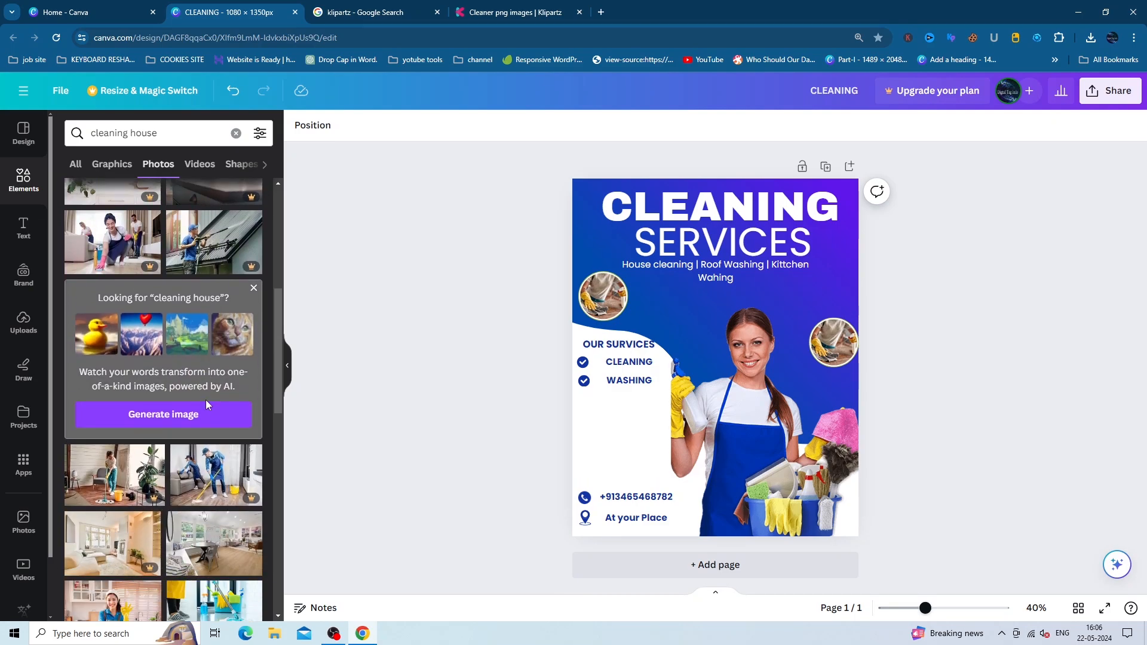
pyautogui.scroll(-4, 205, 396)
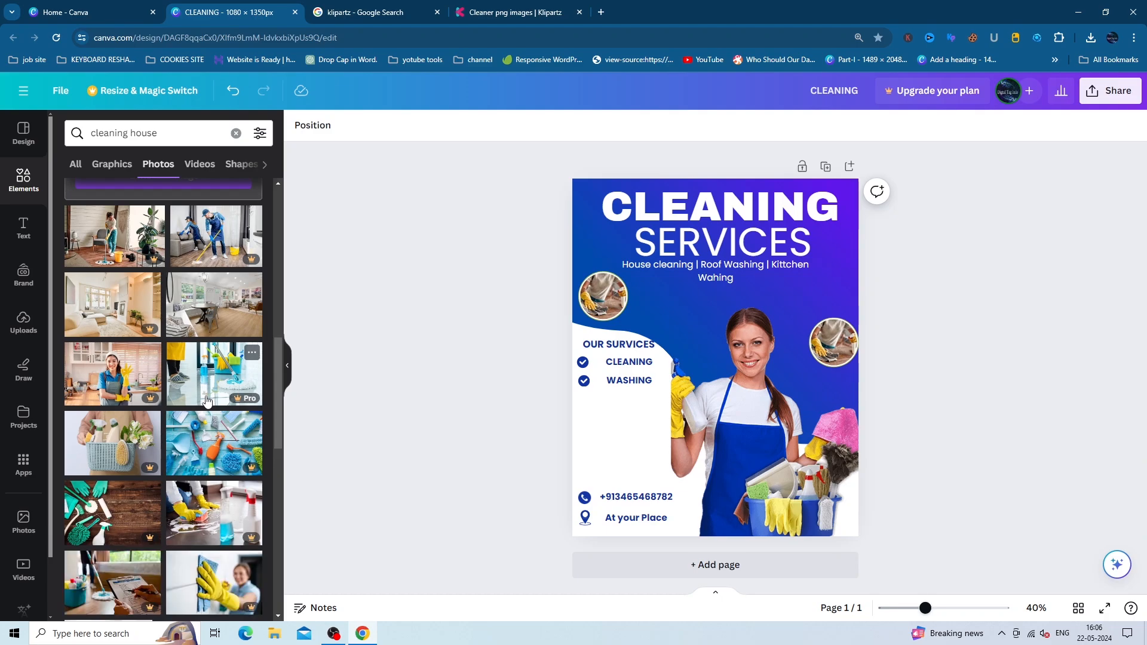
pyautogui.scroll(-4, 209, 385)
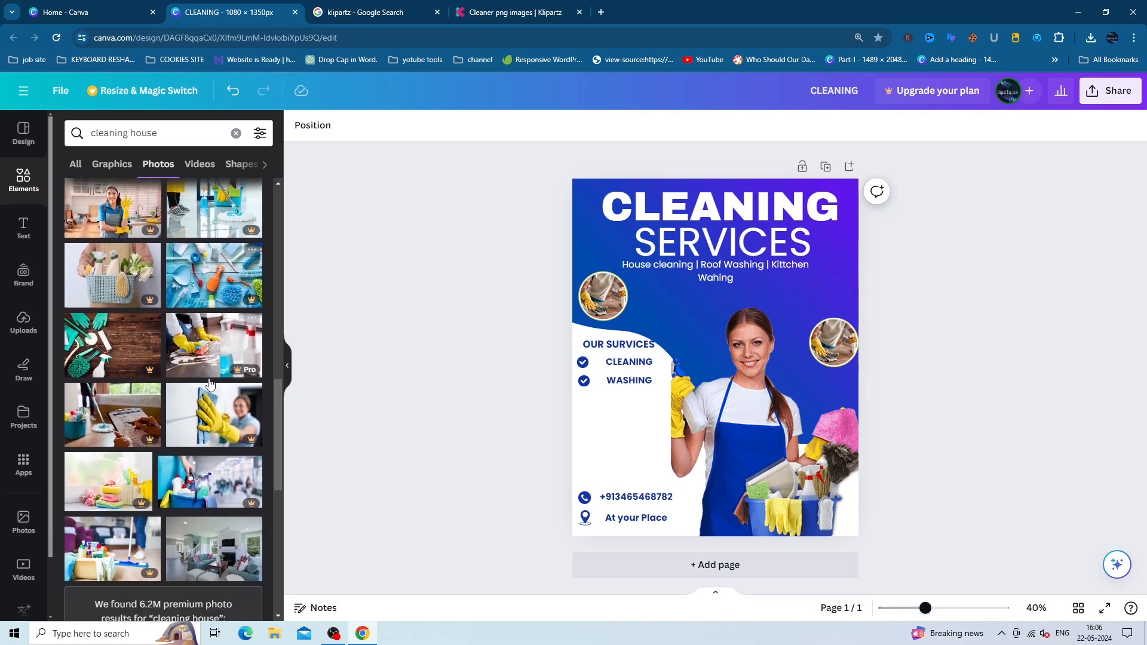
pyautogui.scroll(-1, 197, 373)
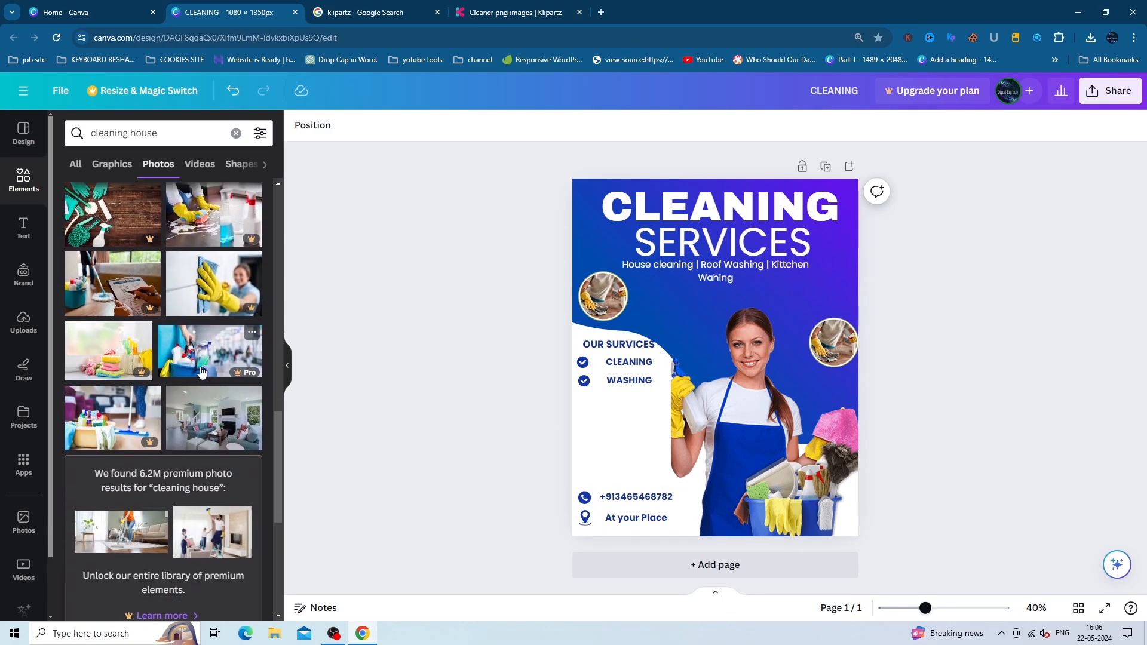
pyautogui.scroll(-5, 201, 372)
pyautogui.scroll(-1, 200, 370)
pyautogui.moveTo(206, 415); pyautogui.dragTo(602, 297)
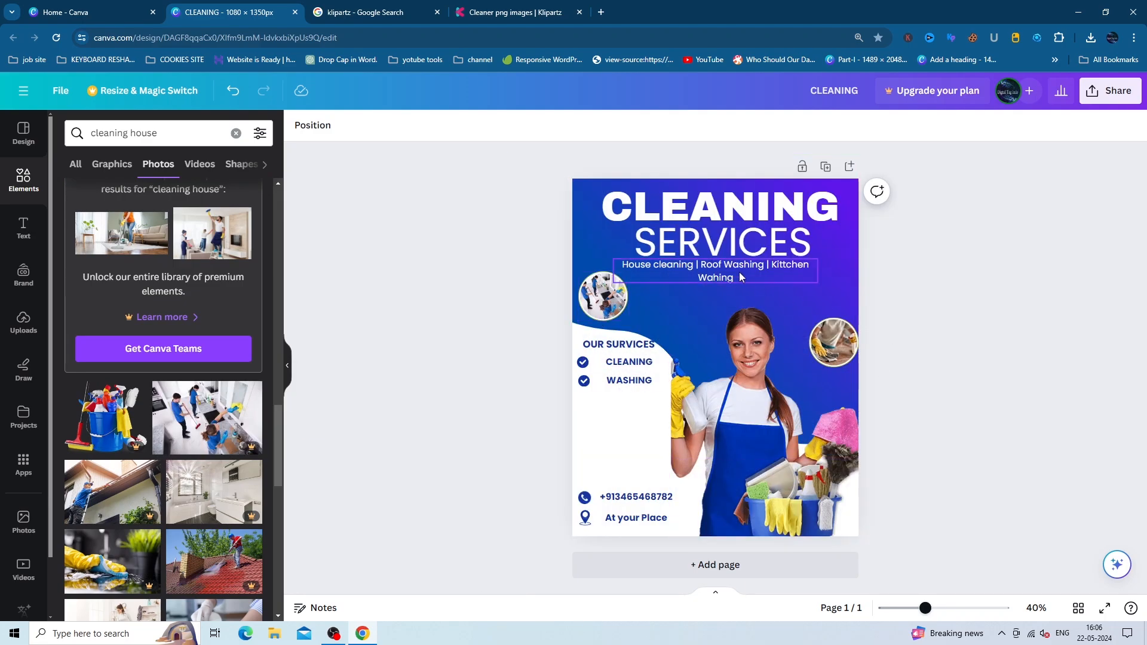
# - Widen the services subtitle text box by its corner handle
pyautogui.click(803, 275)
pyautogui.moveTo(824, 289); pyautogui.dragTo(847, 292)
pyautogui.click(1071, 247)
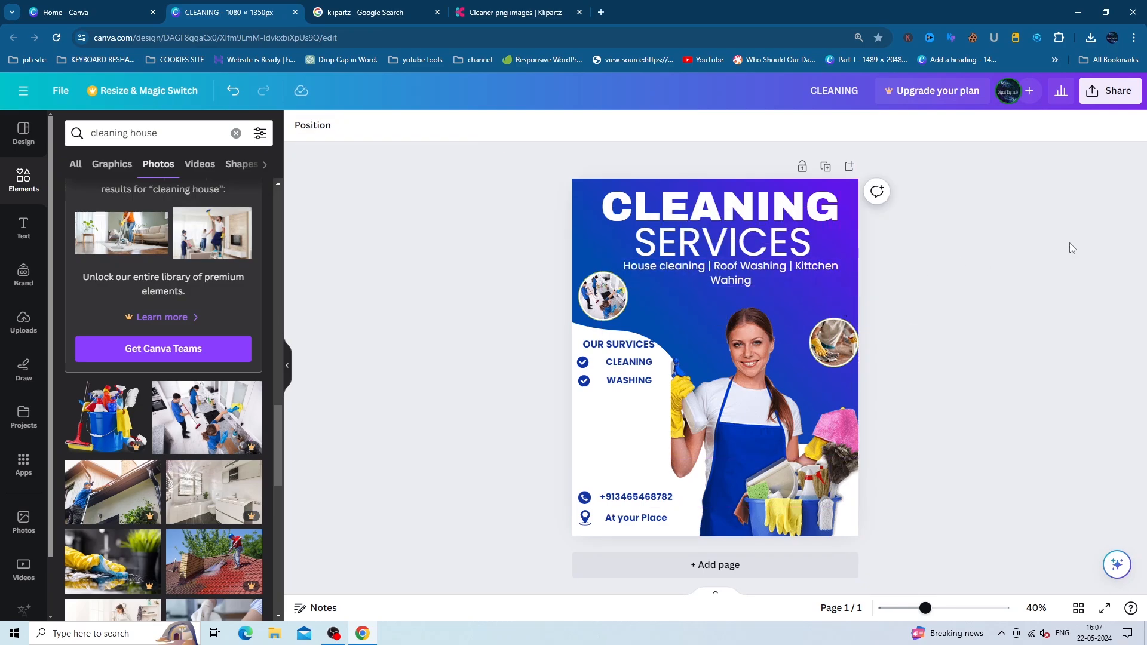
pyautogui.click(621, 313)
# - Enlarge the CLEANING heading to span nearly the full poster width at the top
pyautogui.click(922, 225)
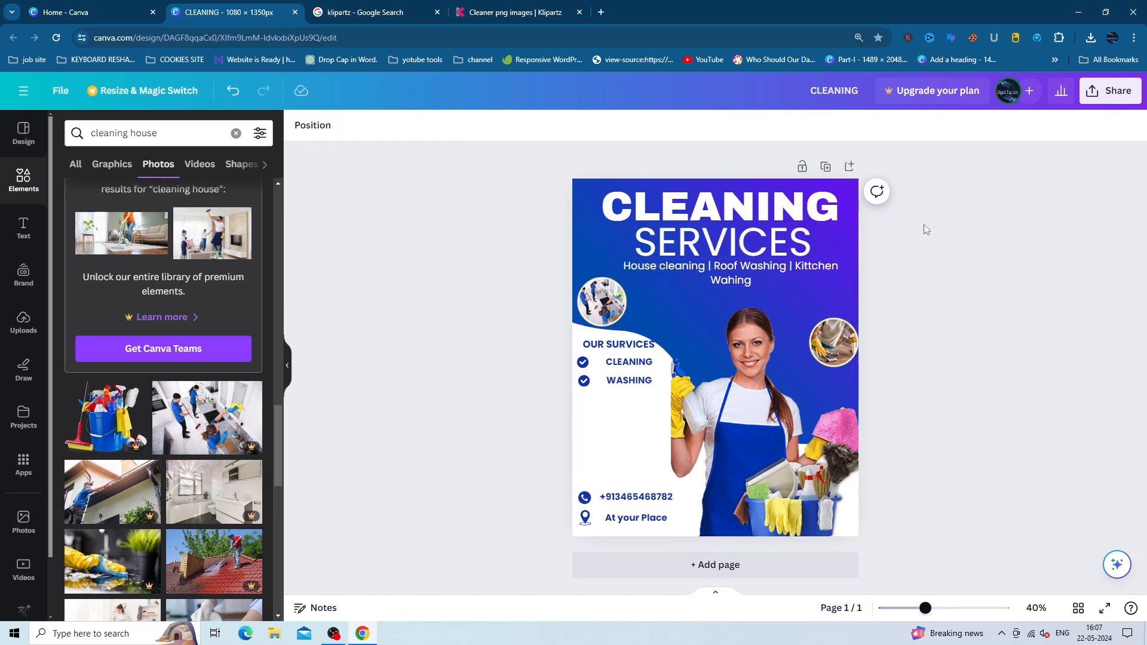
pyautogui.click(600, 231)
pyautogui.moveTo(601, 231); pyautogui.dragTo(579, 238)
pyautogui.moveTo(839, 181); pyautogui.dragTo(859, 175)
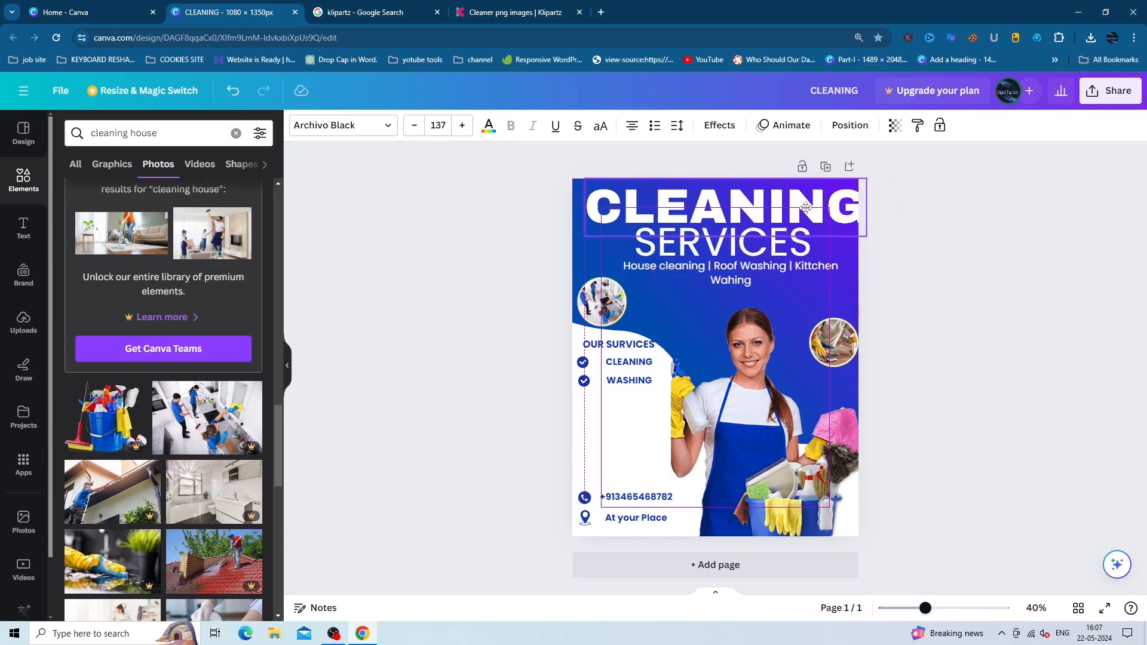
pyautogui.moveTo(798, 207); pyautogui.dragTo(801, 206)
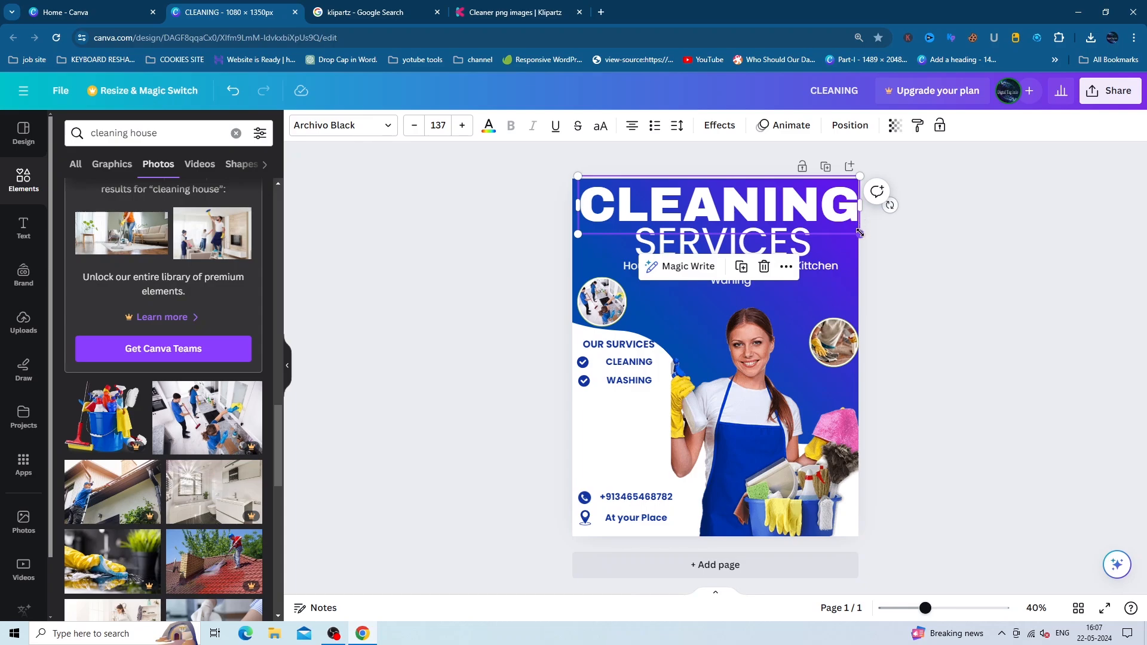
pyautogui.moveTo(859, 232); pyautogui.dragTo(853, 232)
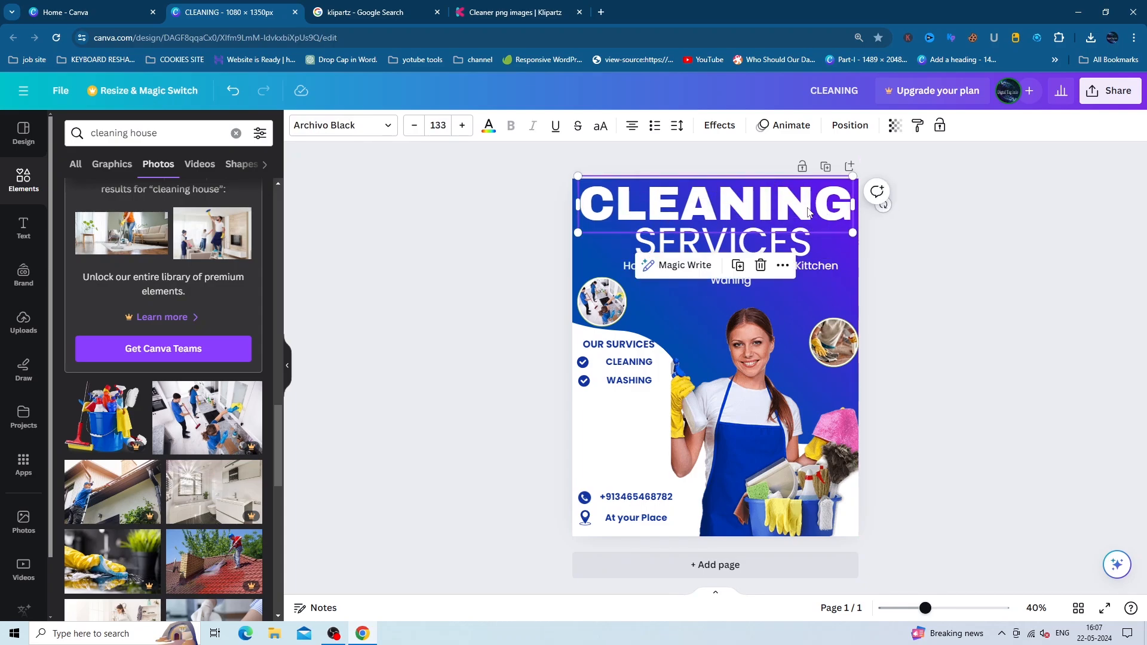
pyautogui.click(1078, 270)
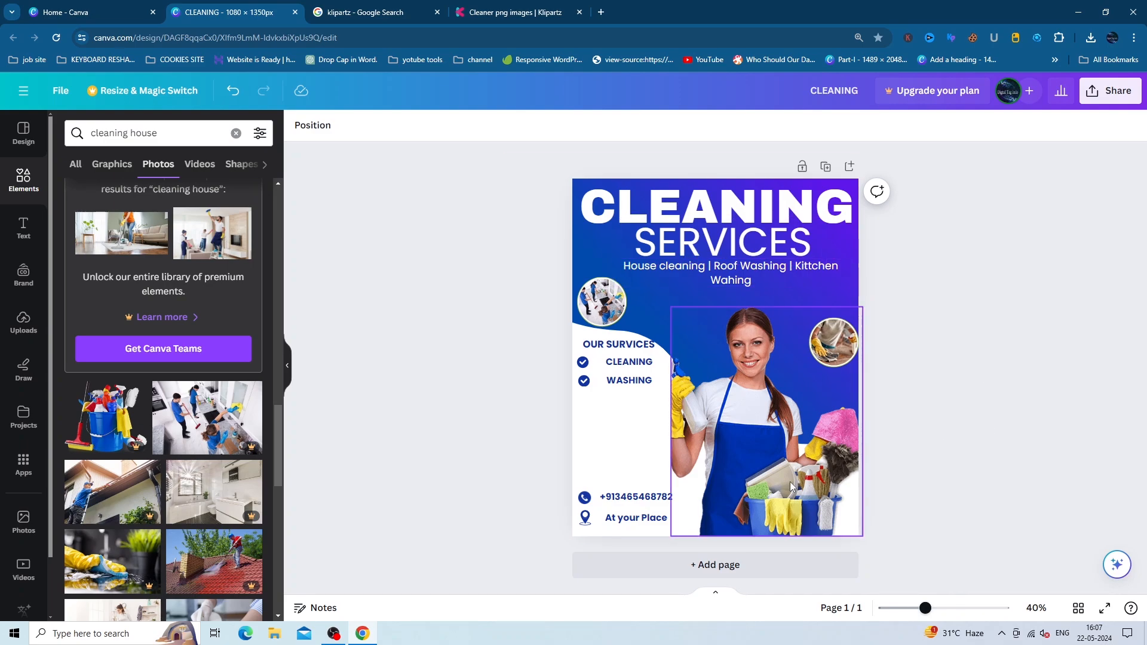
# - Shift the woman photo left and enlarge it up and to the left
pyautogui.moveTo(791, 484); pyautogui.dragTo(778, 480)
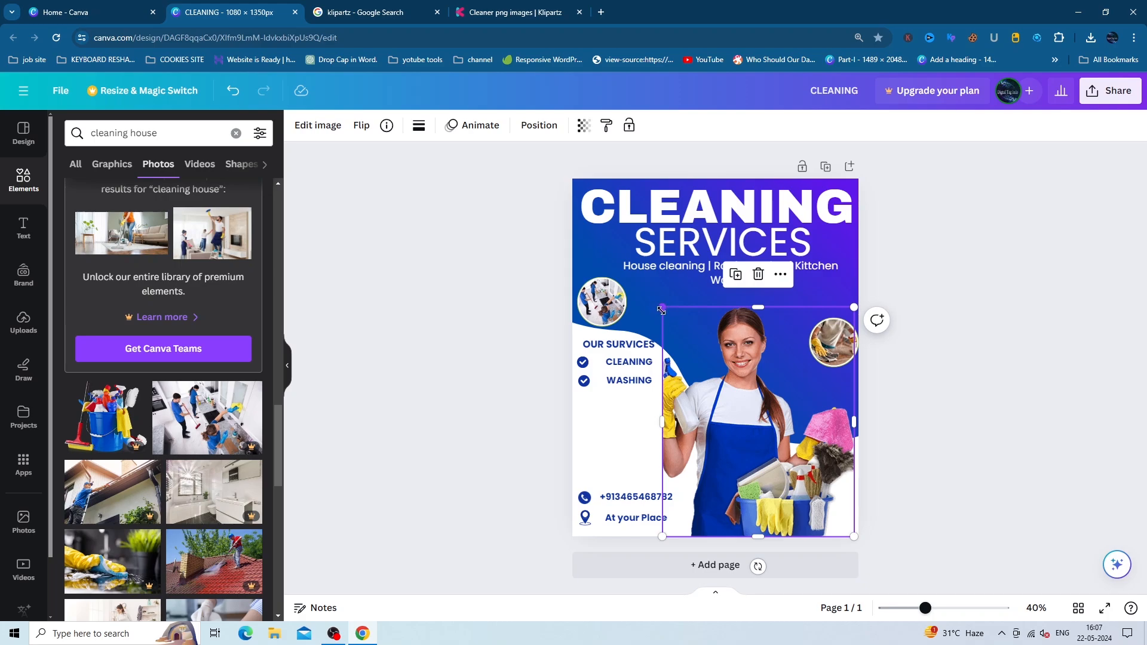
pyautogui.moveTo(662, 307); pyautogui.dragTo(657, 302)
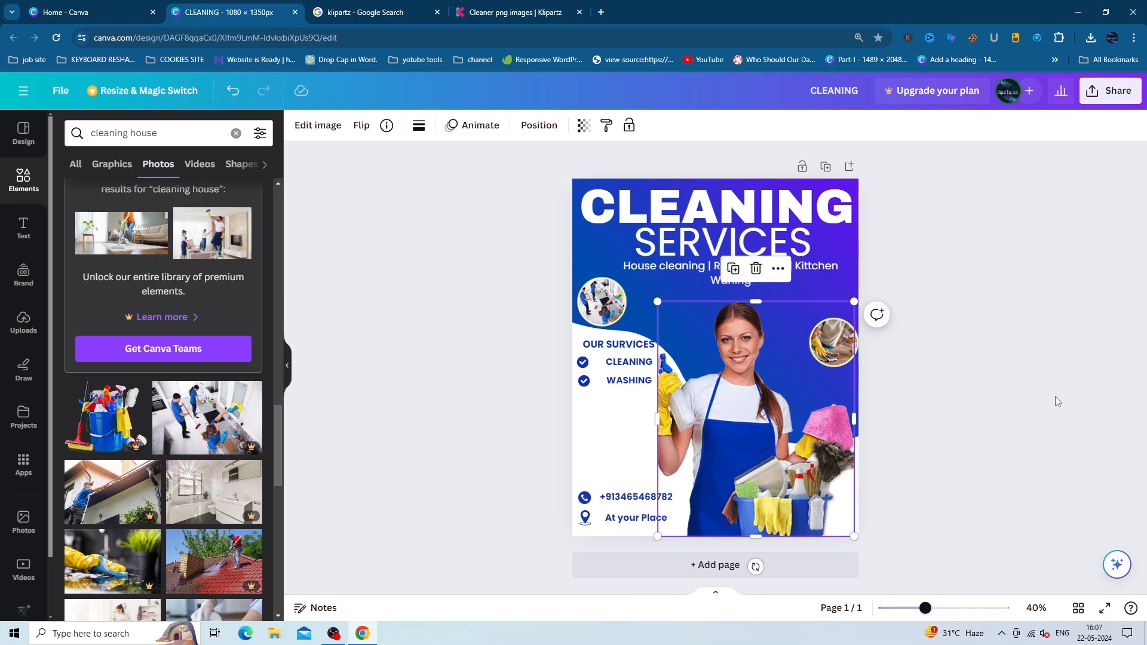
pyautogui.click(1055, 400)
# - Underline the OUR SERVICES heading
pyautogui.click(618, 344)
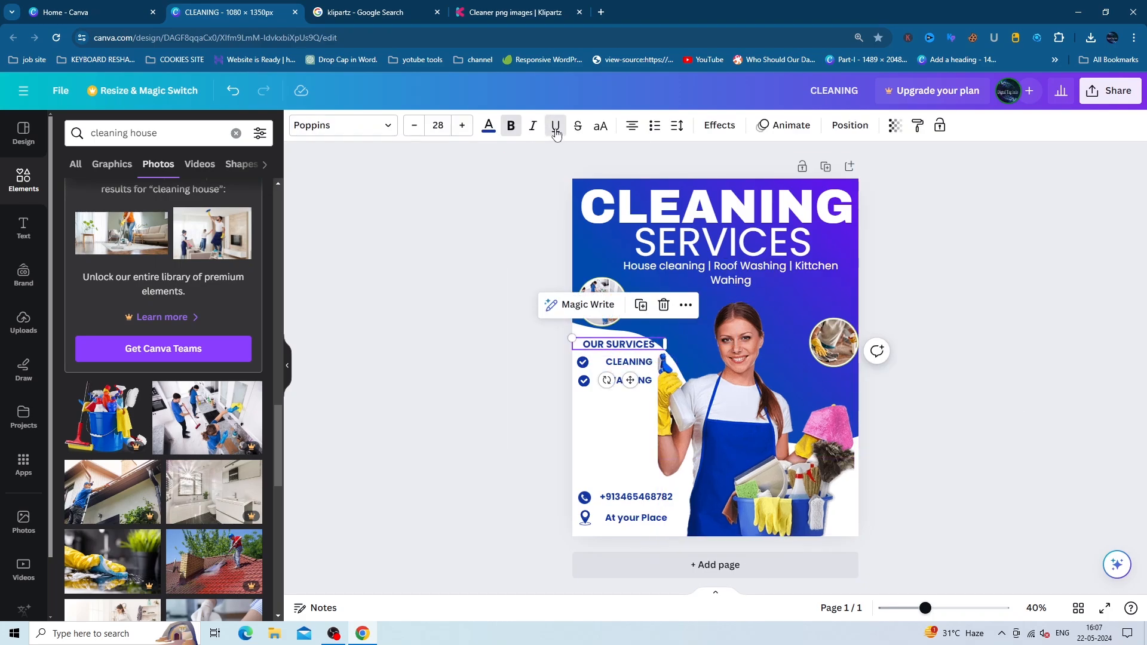
pyautogui.click(556, 132)
pyautogui.click(957, 357)
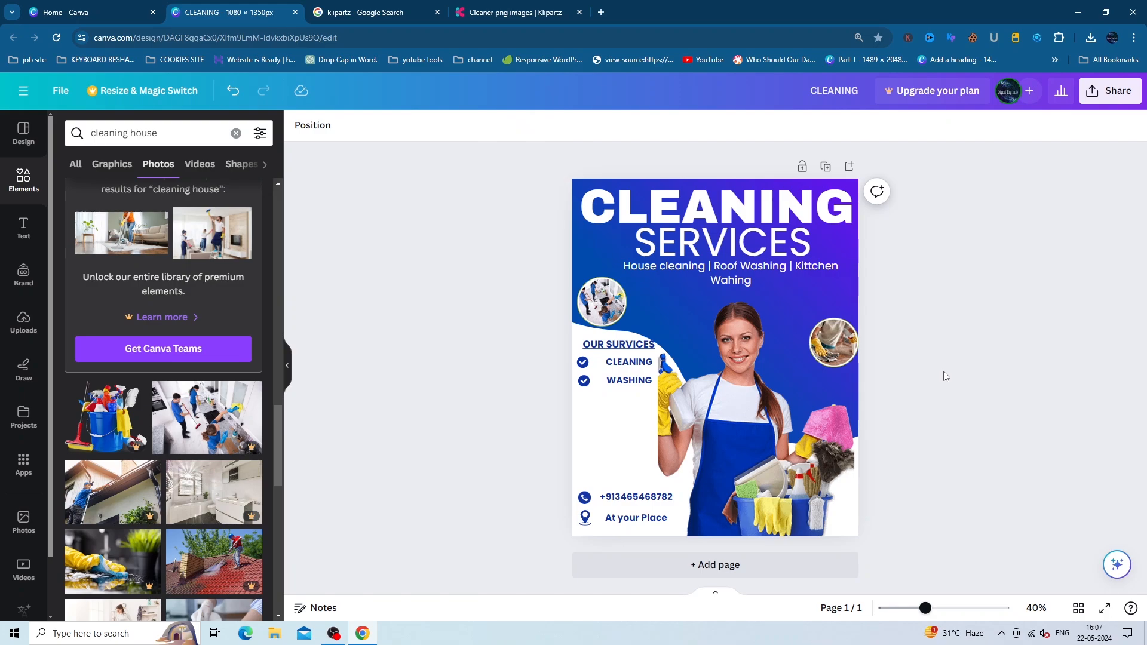
# - Preview the finished poster full screen, then bring the OBS Studio window forward
pyautogui.click(1104, 607)
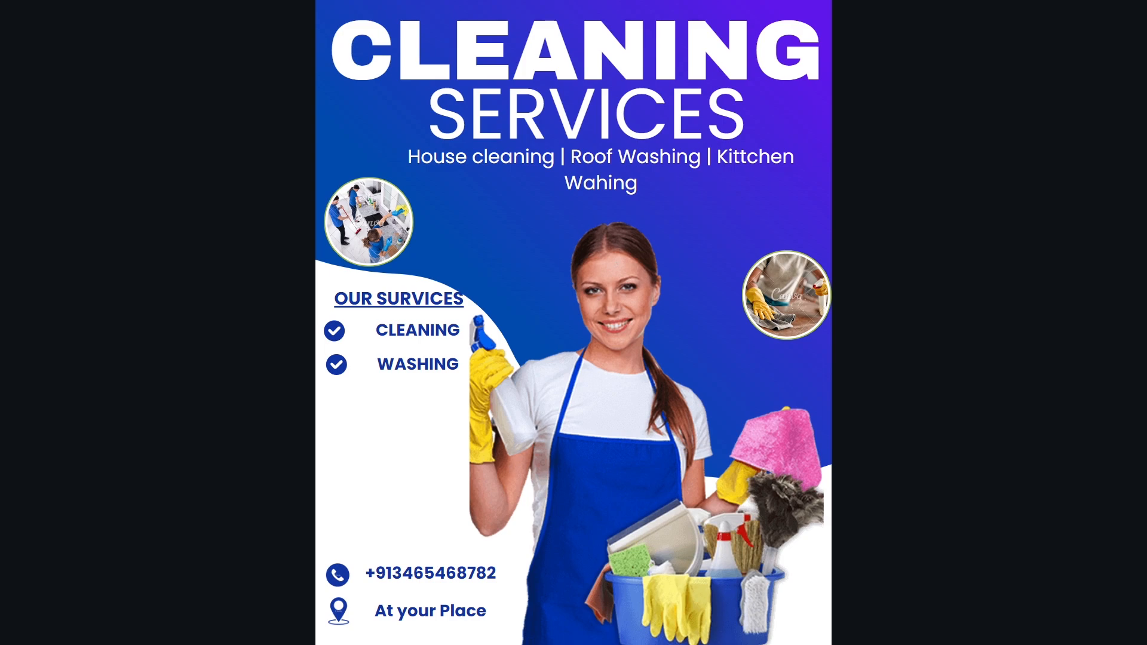
pyautogui.press('Escape')
pyautogui.click(333, 633)
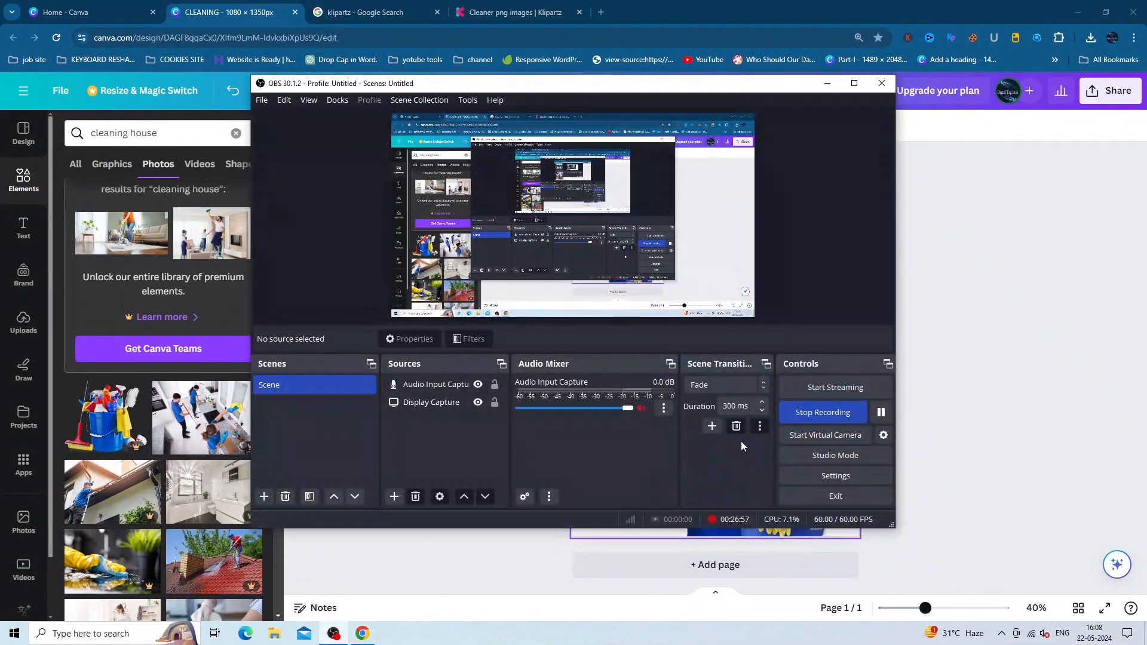